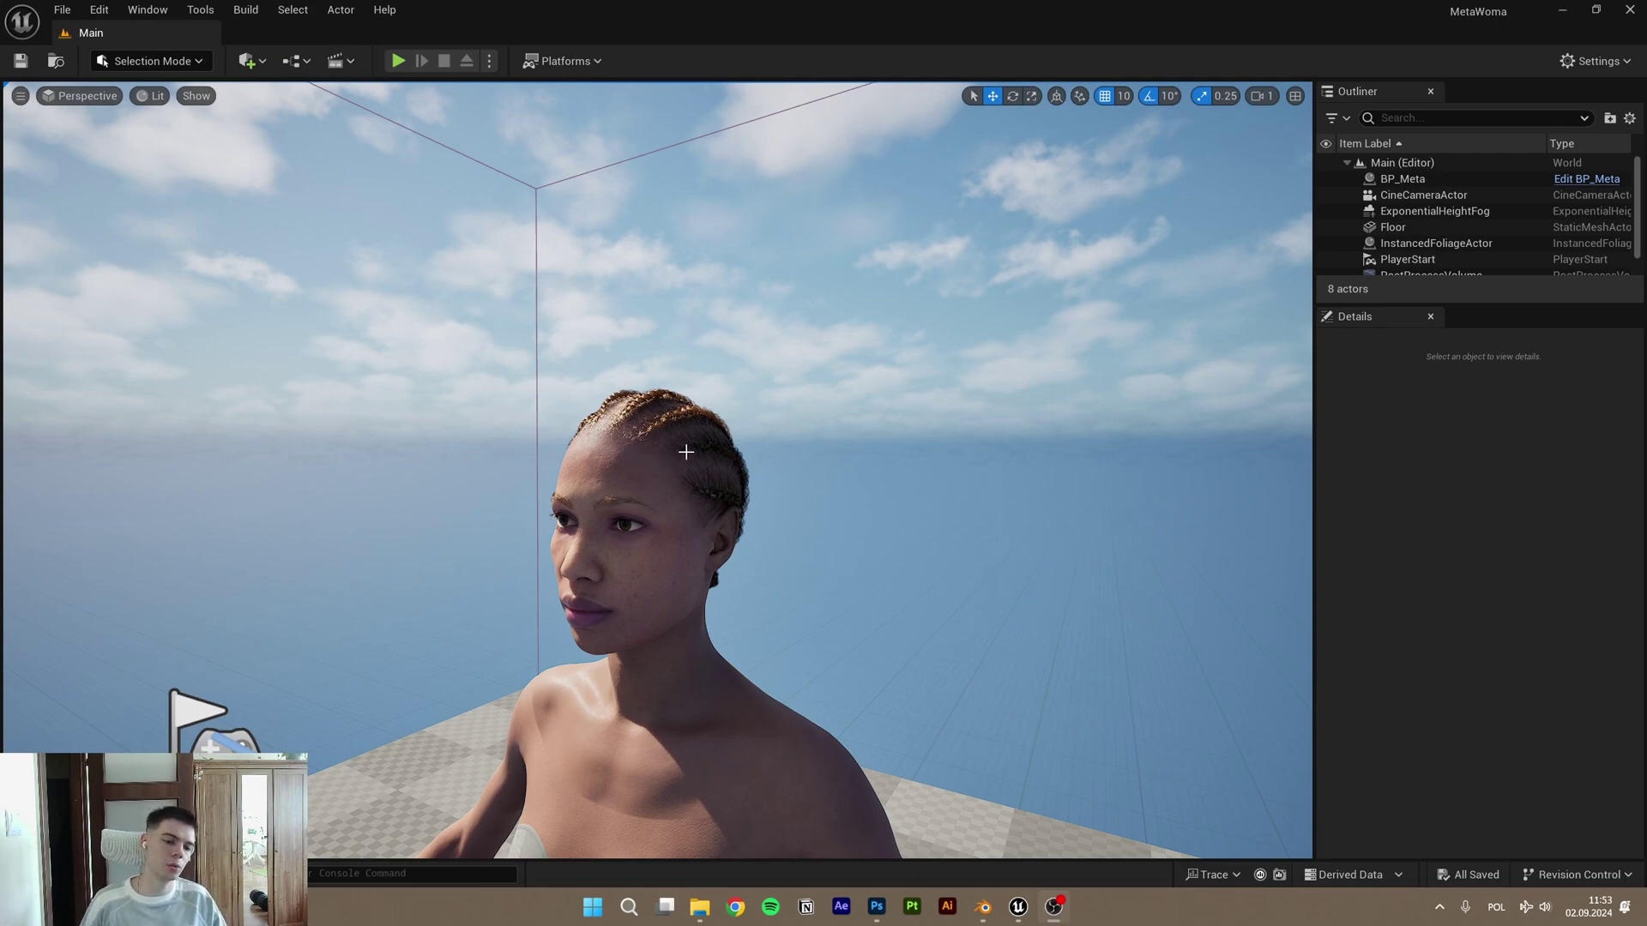
# Step: Examine the MetaHuman's cornrow hairstyle in the level from several distances and angles
pyautogui.moveTo(686, 456)
pyautogui.mouseDown(button='right')
pyautogui.moveTo(867, 456)
pyautogui.moveTo(605, 463)
pyautogui.moveTo(691, 465)
pyautogui.moveTo(661, 470)
pyautogui.moveTo(712, 489)
pyautogui.moveTo(693, 482)
pyautogui.mouseUp(button='right')
pyautogui.press('a')
pyautogui.press('w')
pyautogui.press('s')
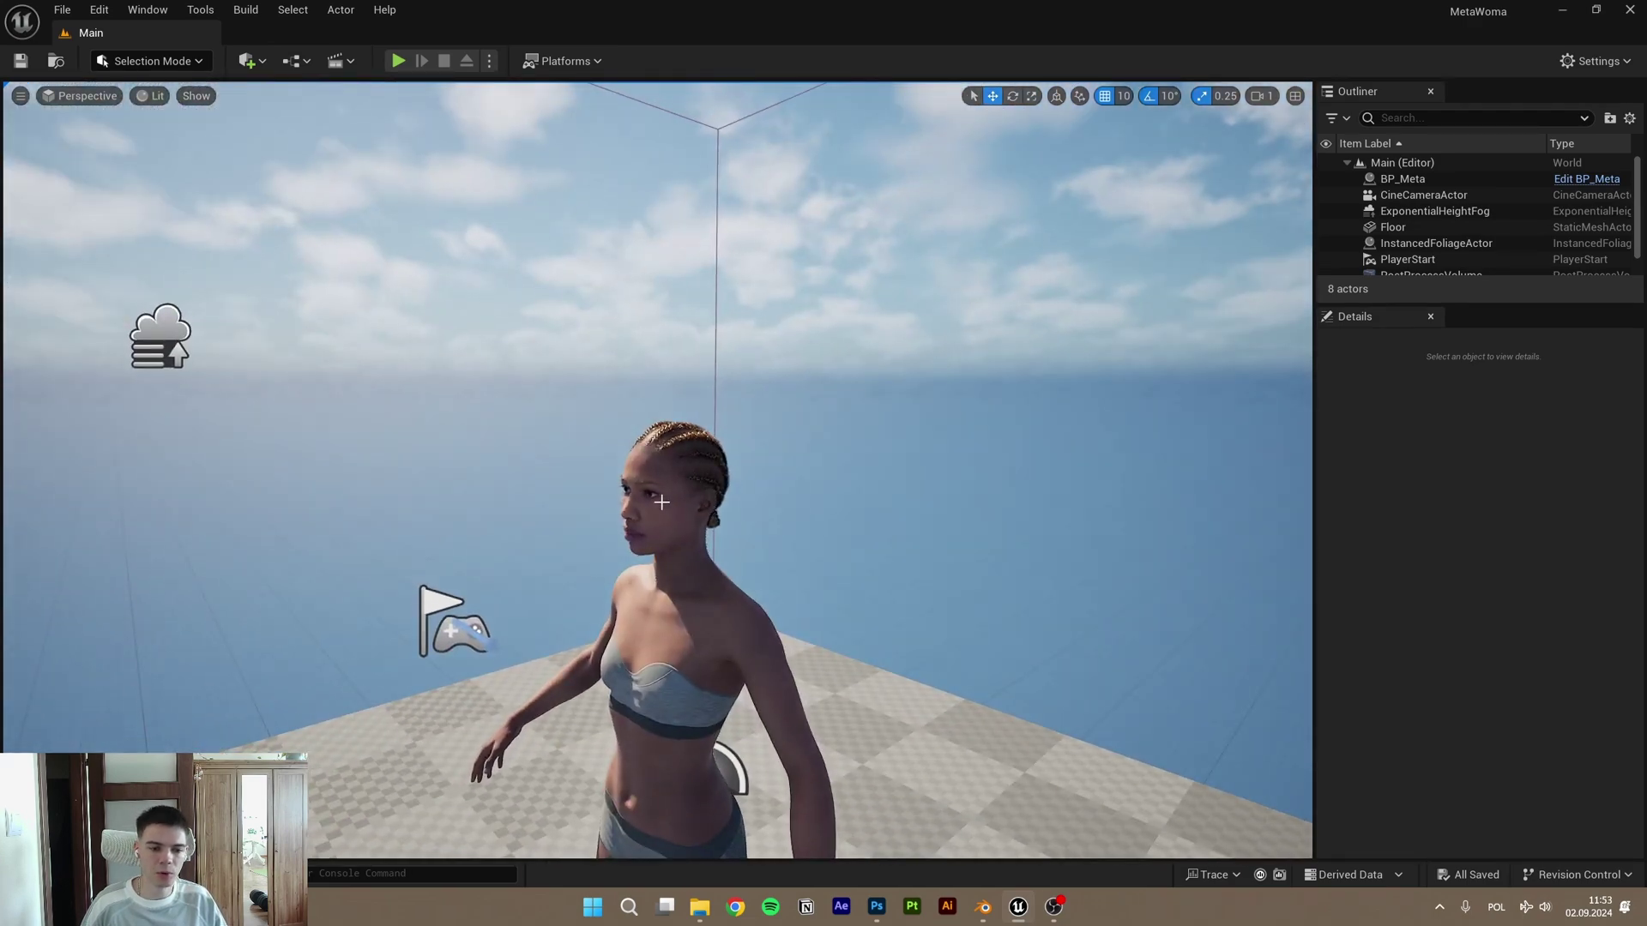
pyautogui.scroll(8, 661, 502)
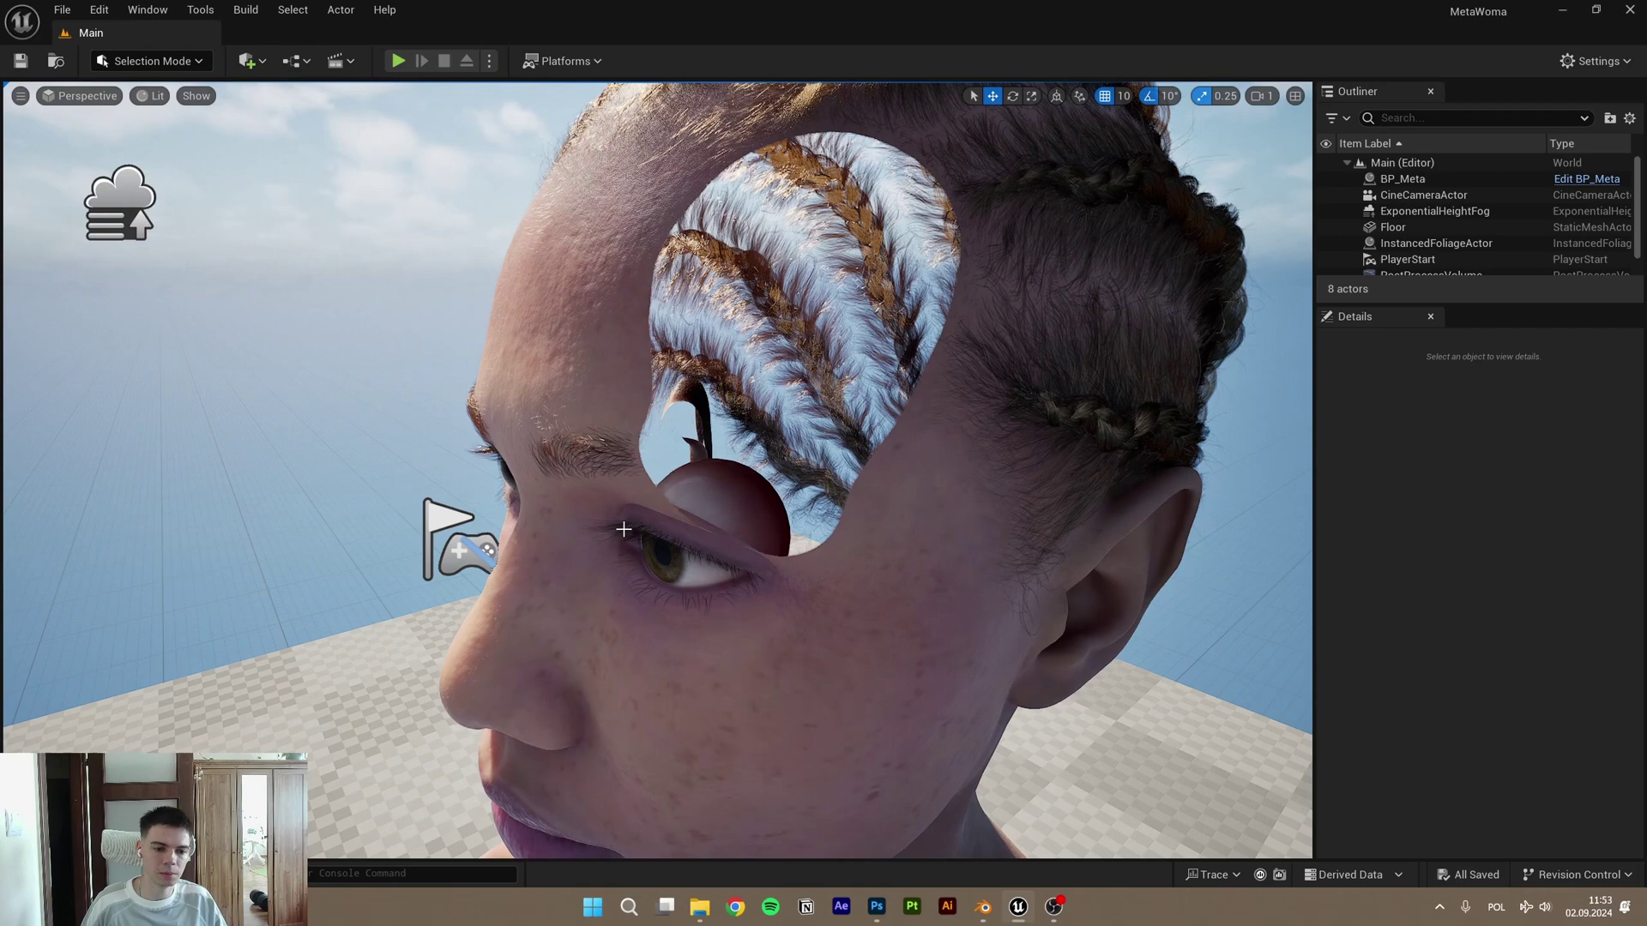
pyautogui.moveTo(667, 523); pyautogui.dragTo(532, 614, button='right')
pyautogui.press('s')
pyautogui.press('w')
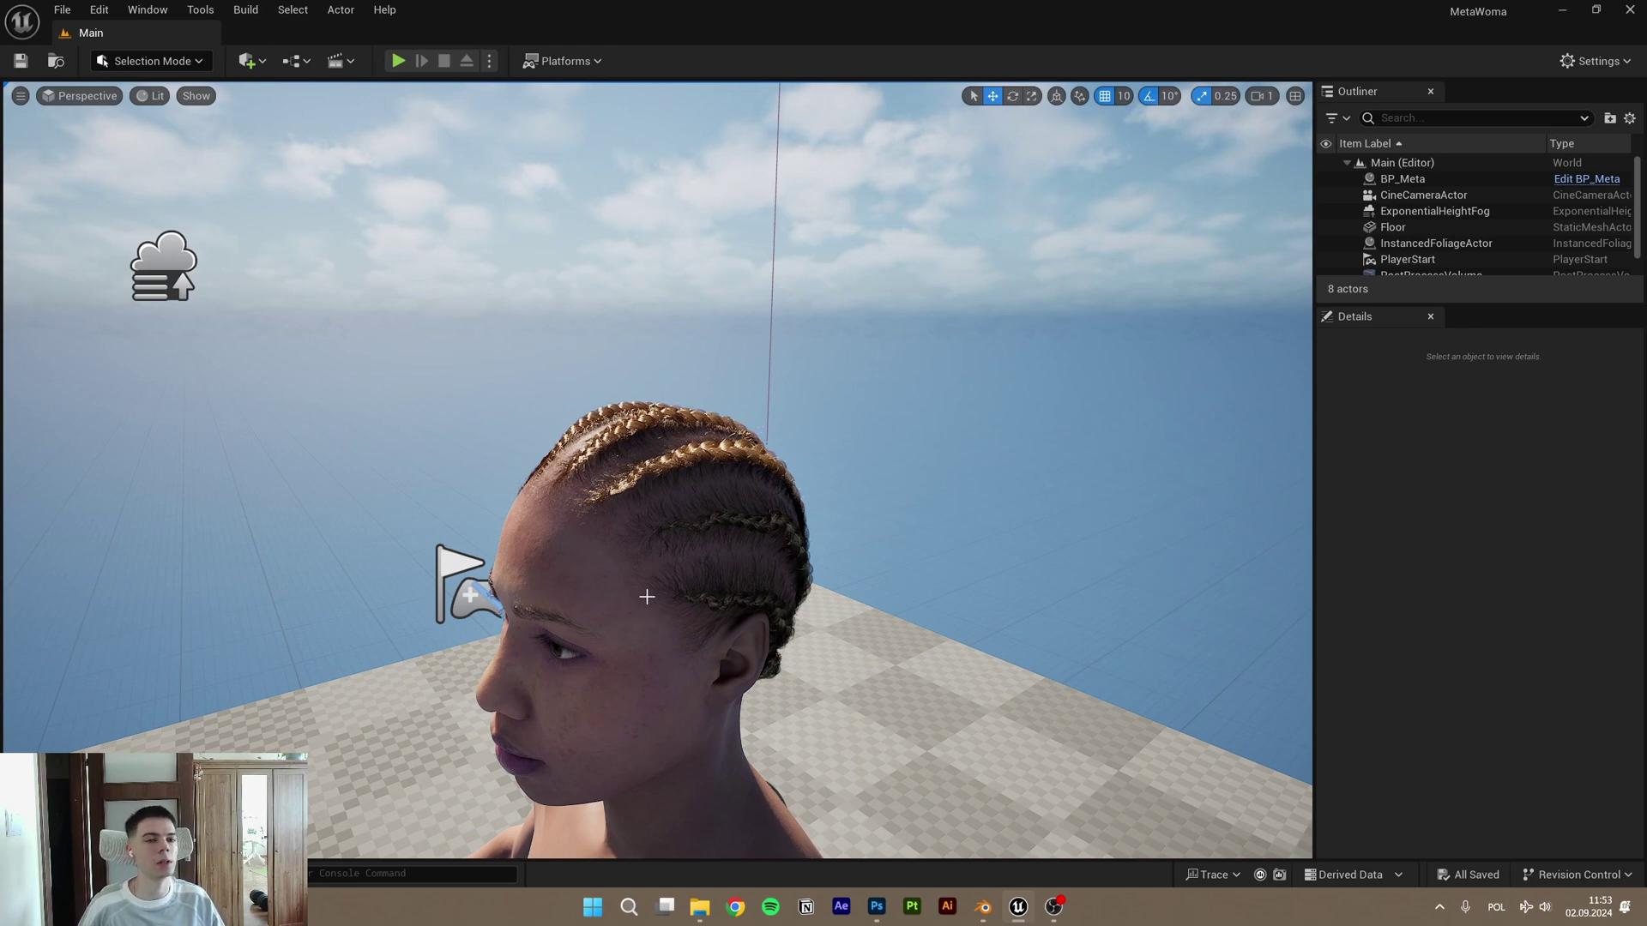
pyautogui.moveTo(745, 565); pyautogui.dragTo(748, 441, button='right')
pyautogui.press('s')
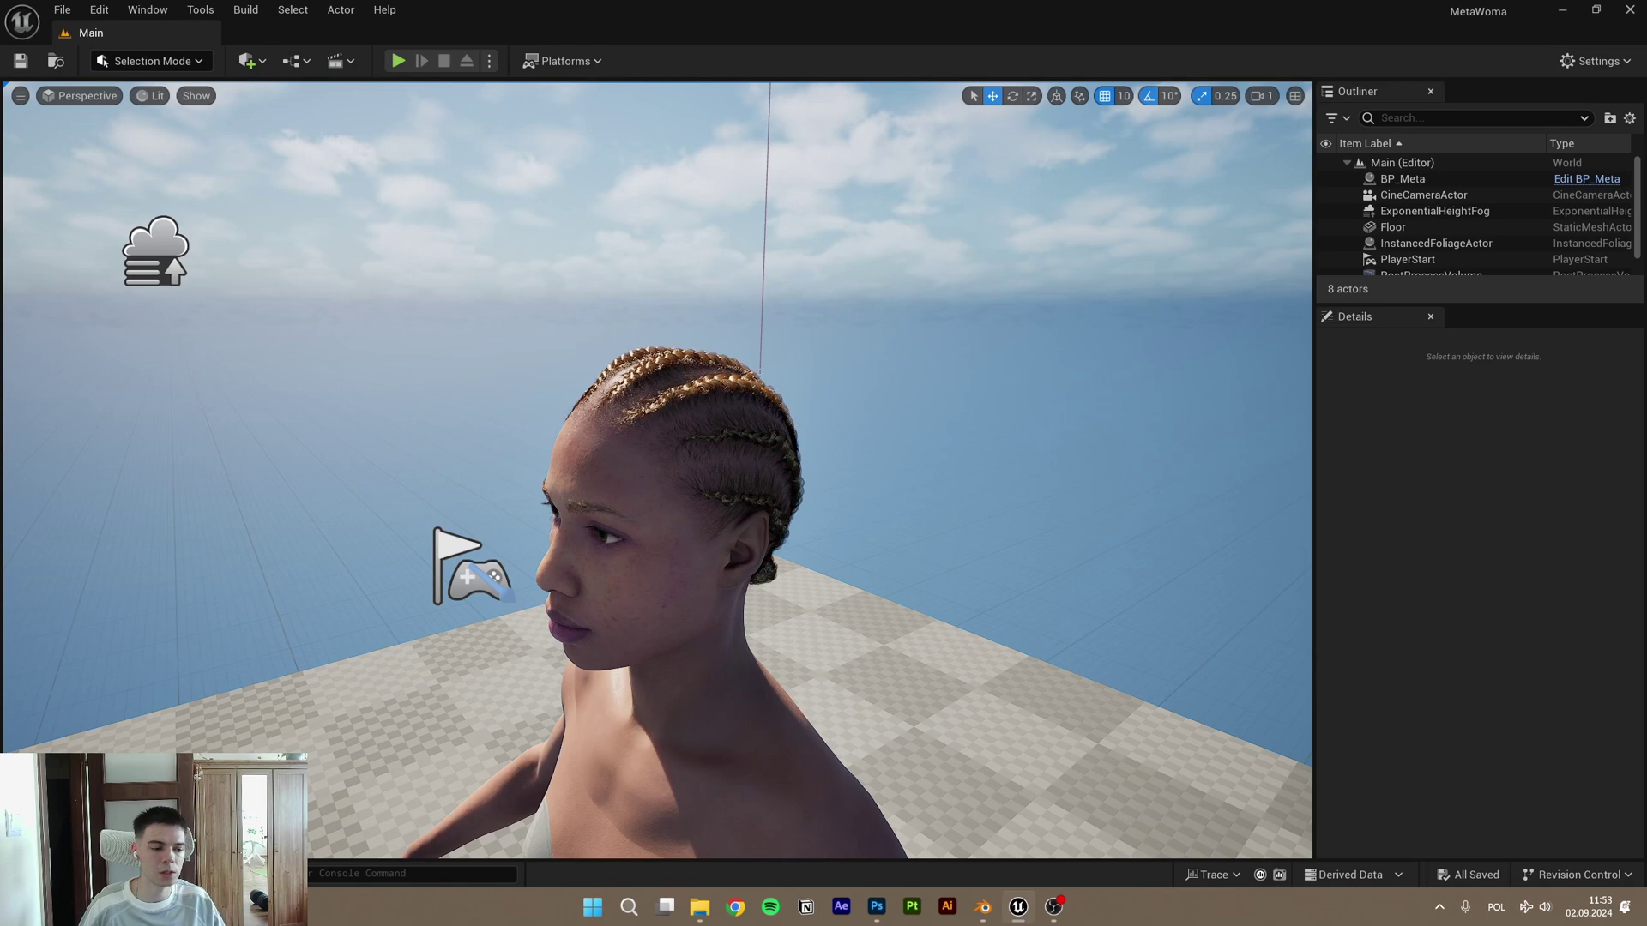
# Step: Open the project's MetaHumans/Meta/FemaleHair/Hair content folder
pyautogui.click(82, 875)
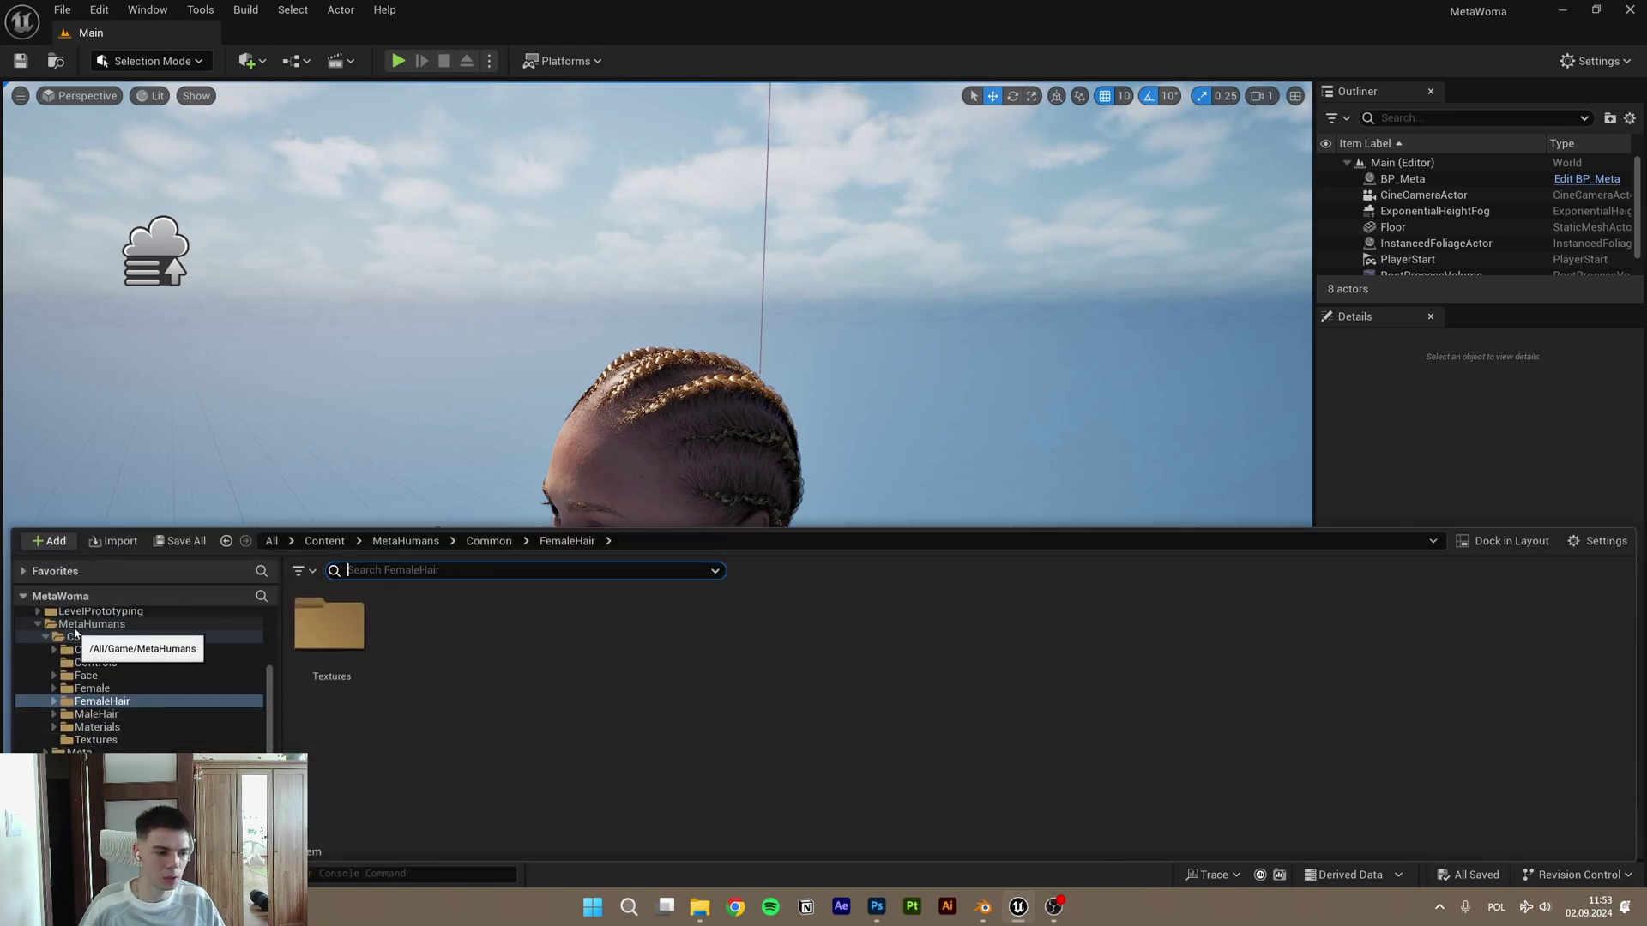
pyautogui.click(137, 626)
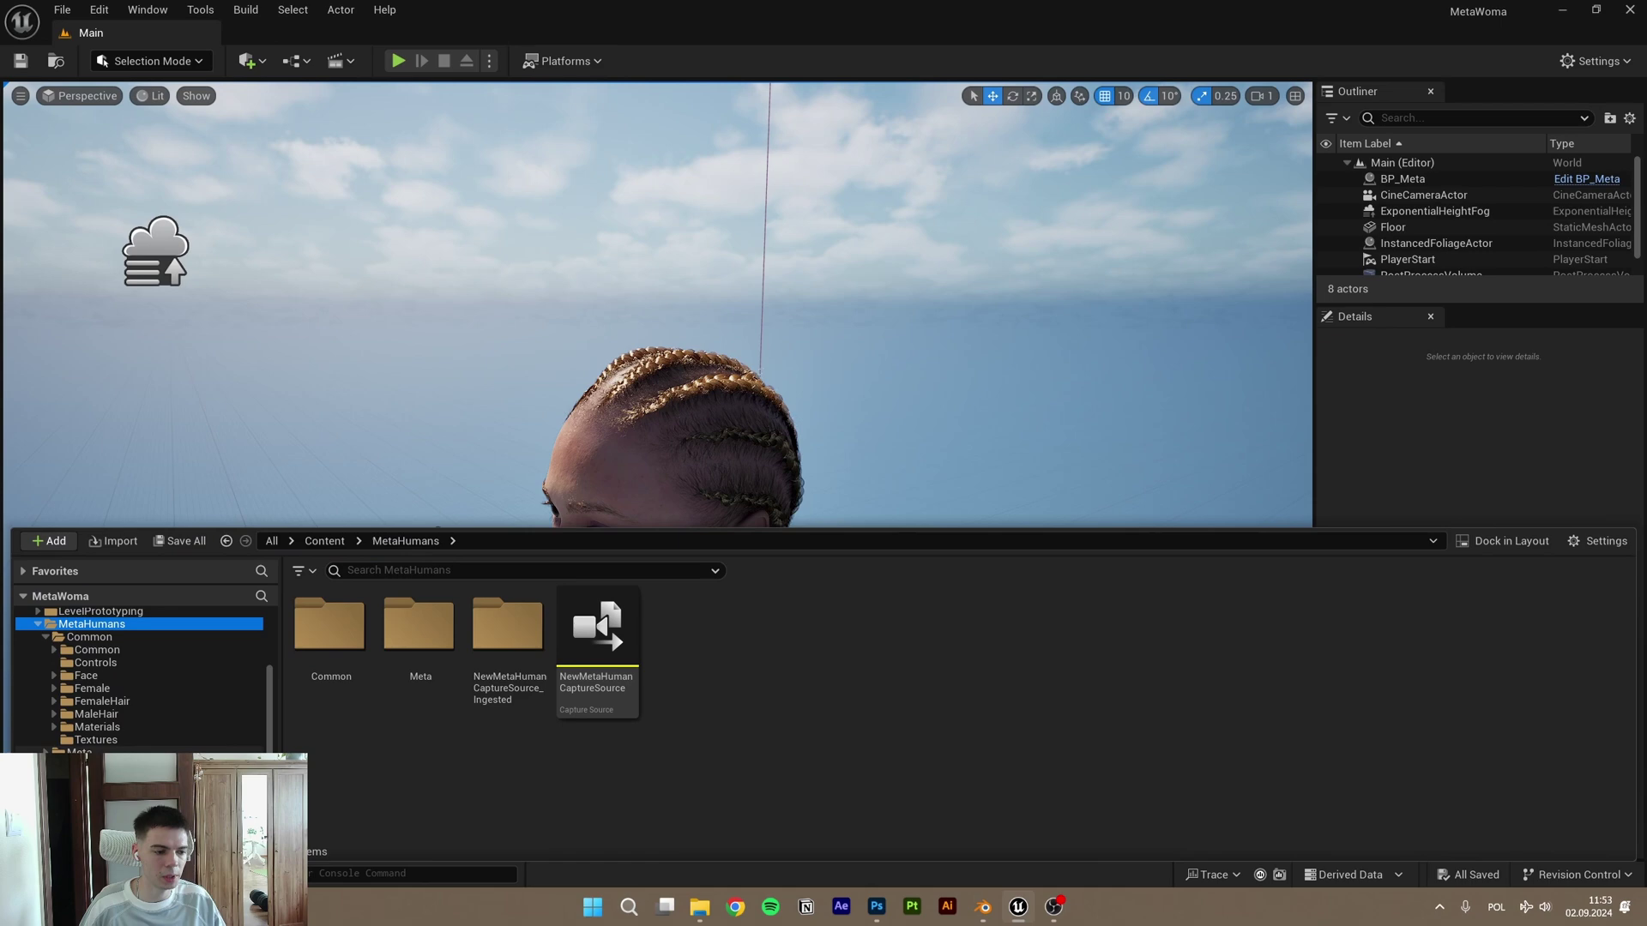
pyautogui.click(79, 751)
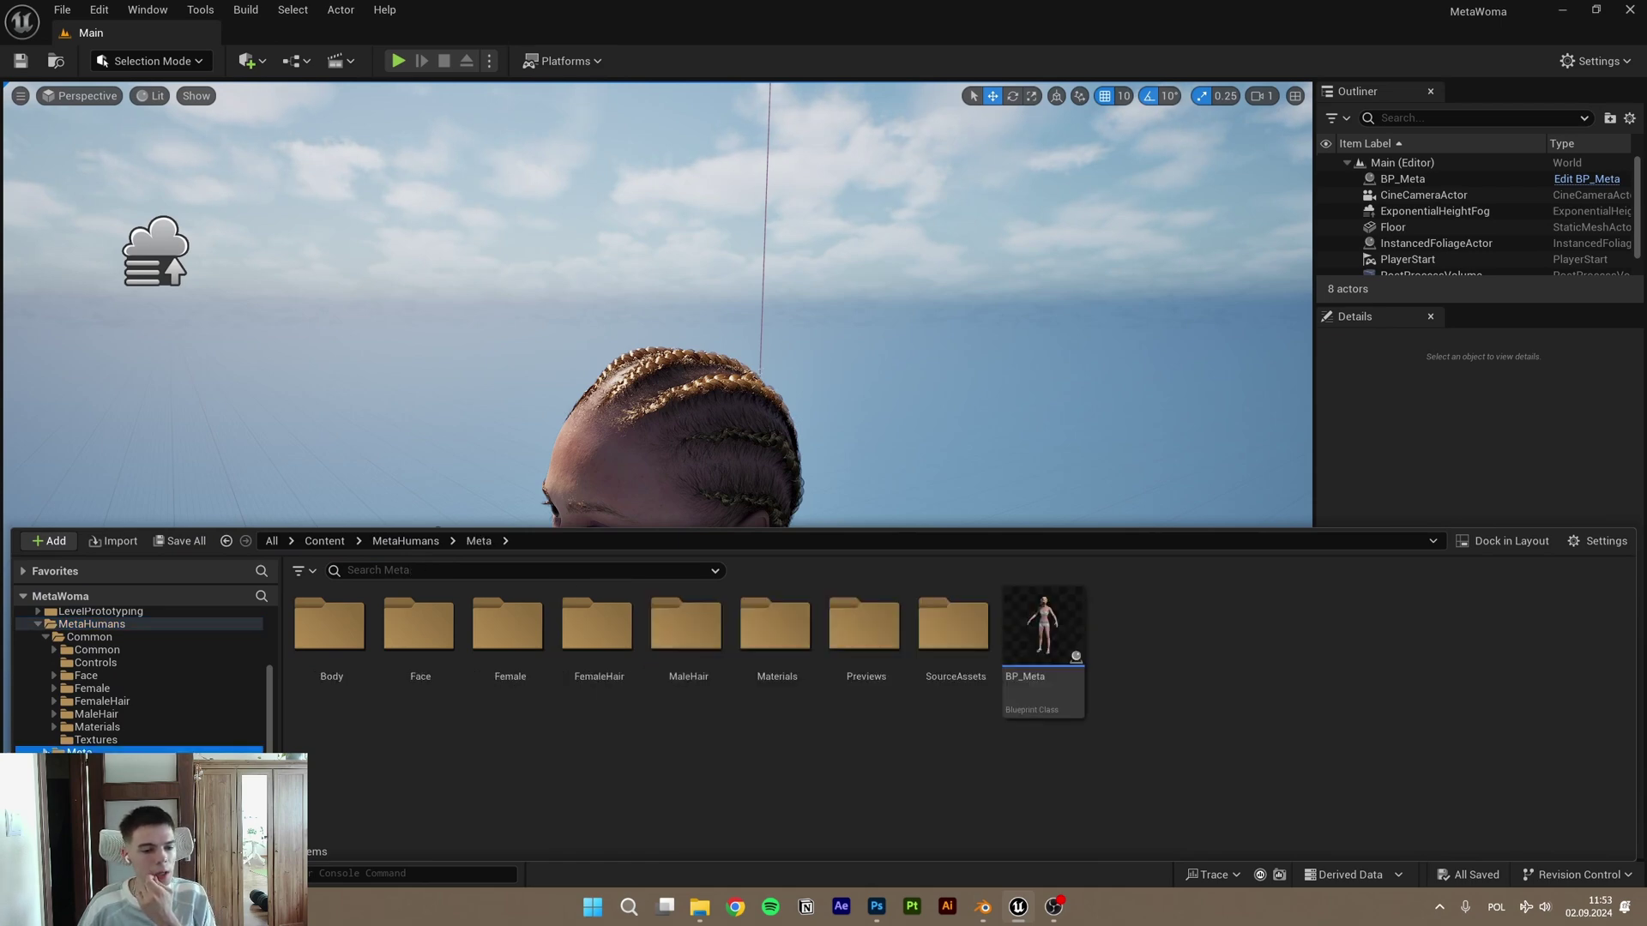
pyautogui.doubleClick(599, 639)
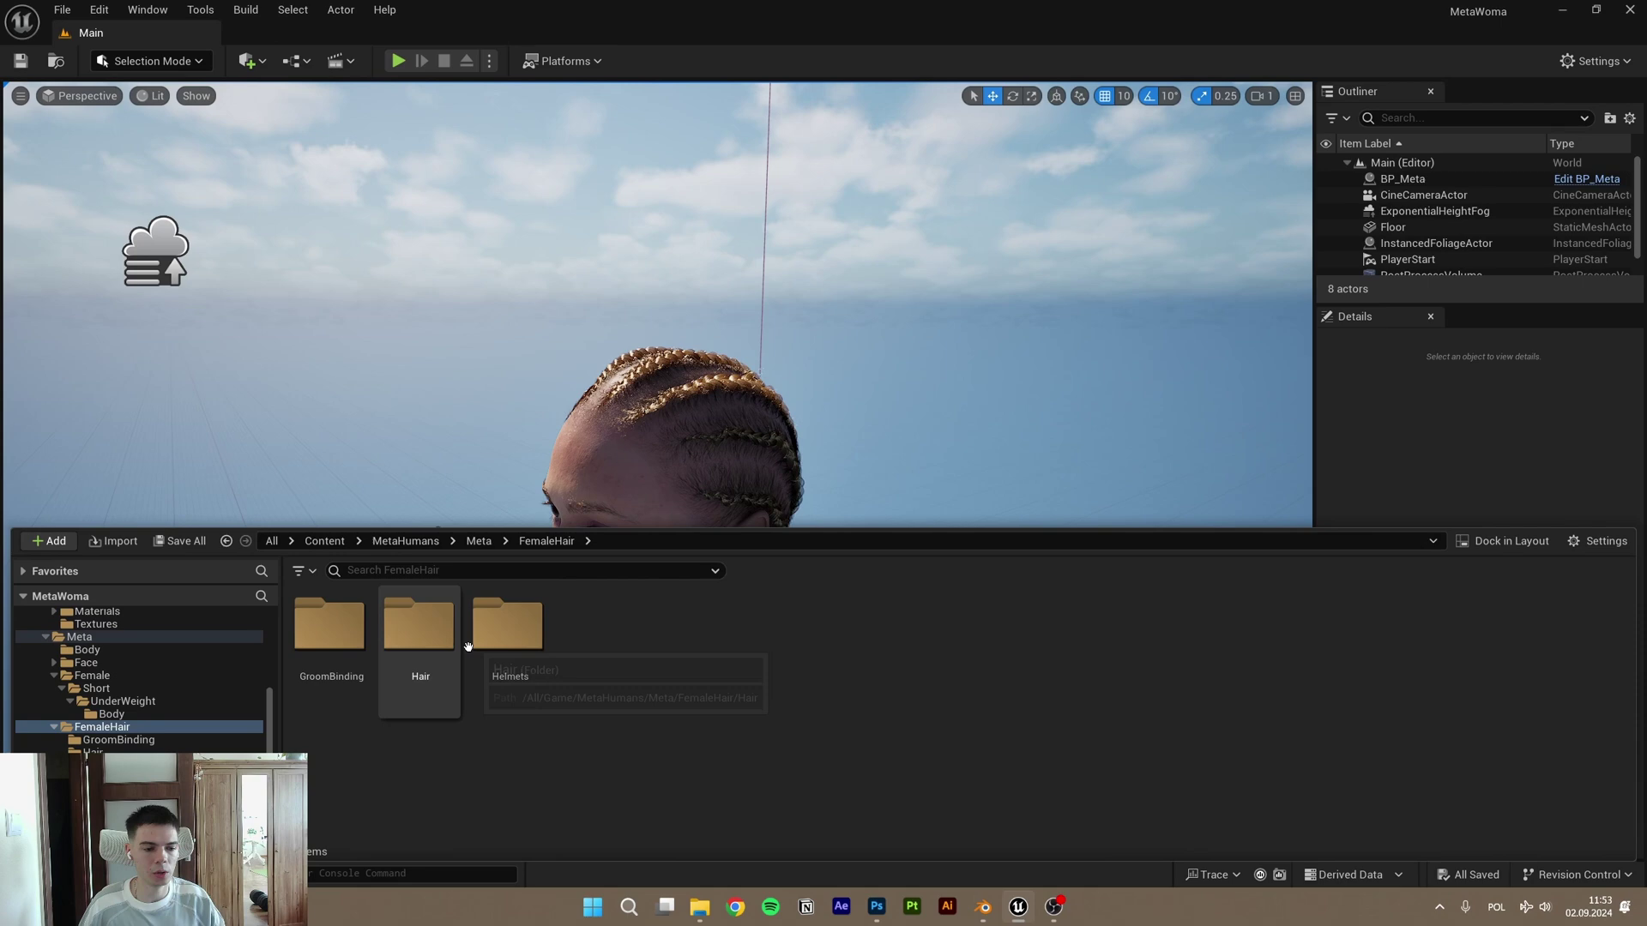
pyautogui.doubleClick(425, 647)
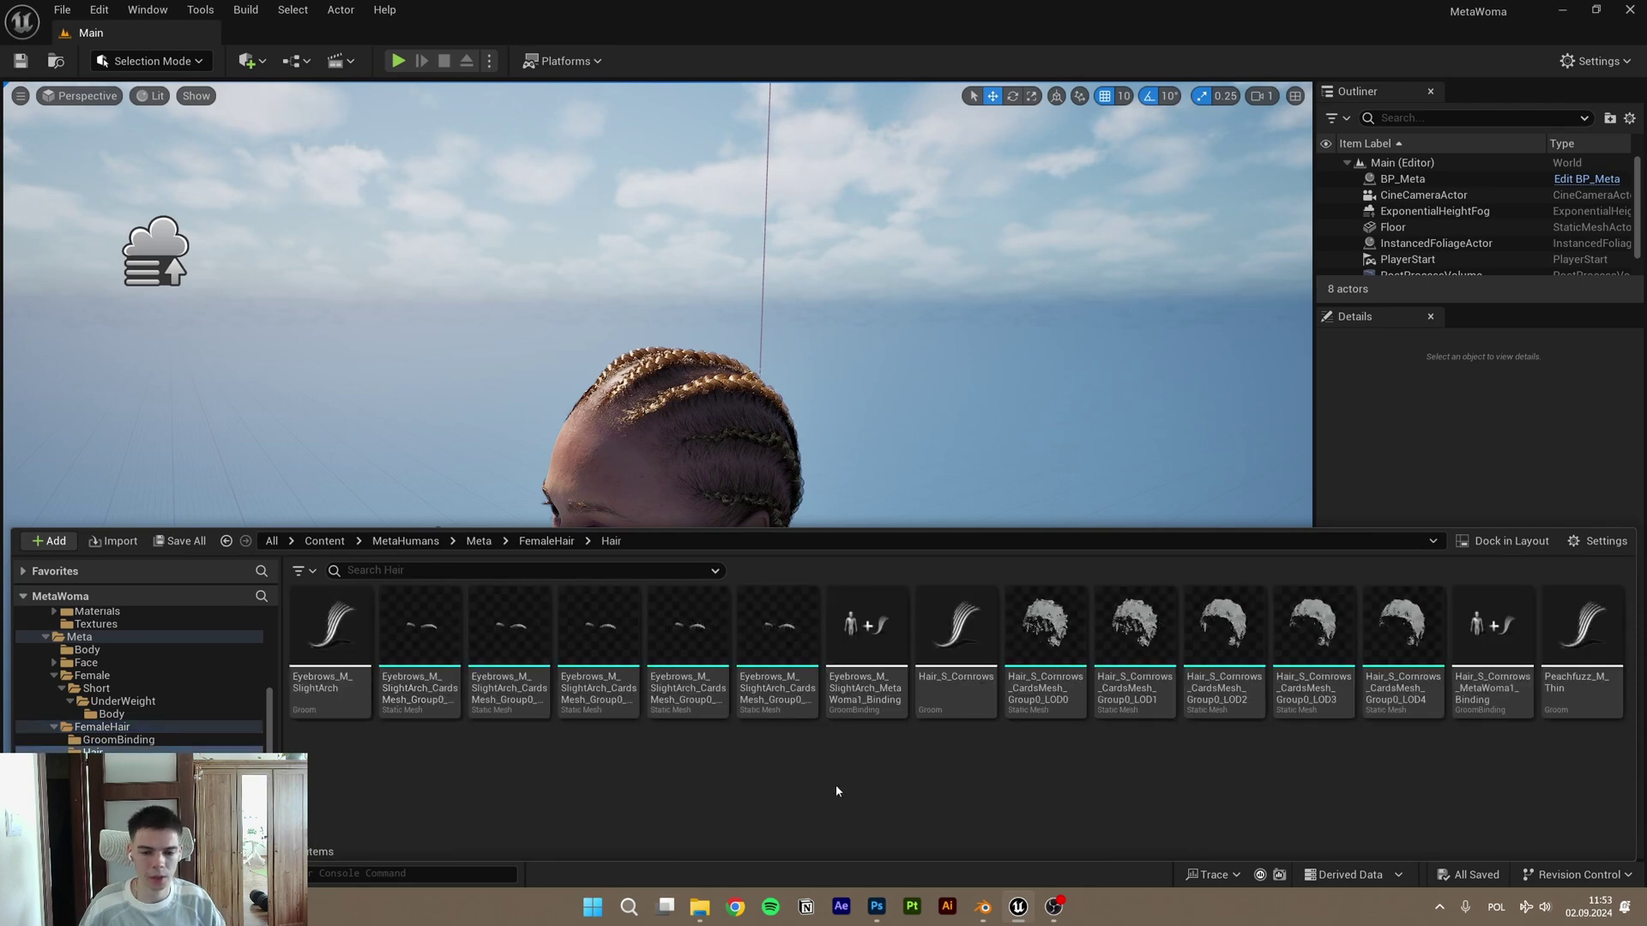
# Step: Export the Hair_S_Cornrows_CardsMesh_Group0_LOD0 static mesh as an FBX file into the Woma folder, using the default FBX export options
pyautogui.click(1062, 641)
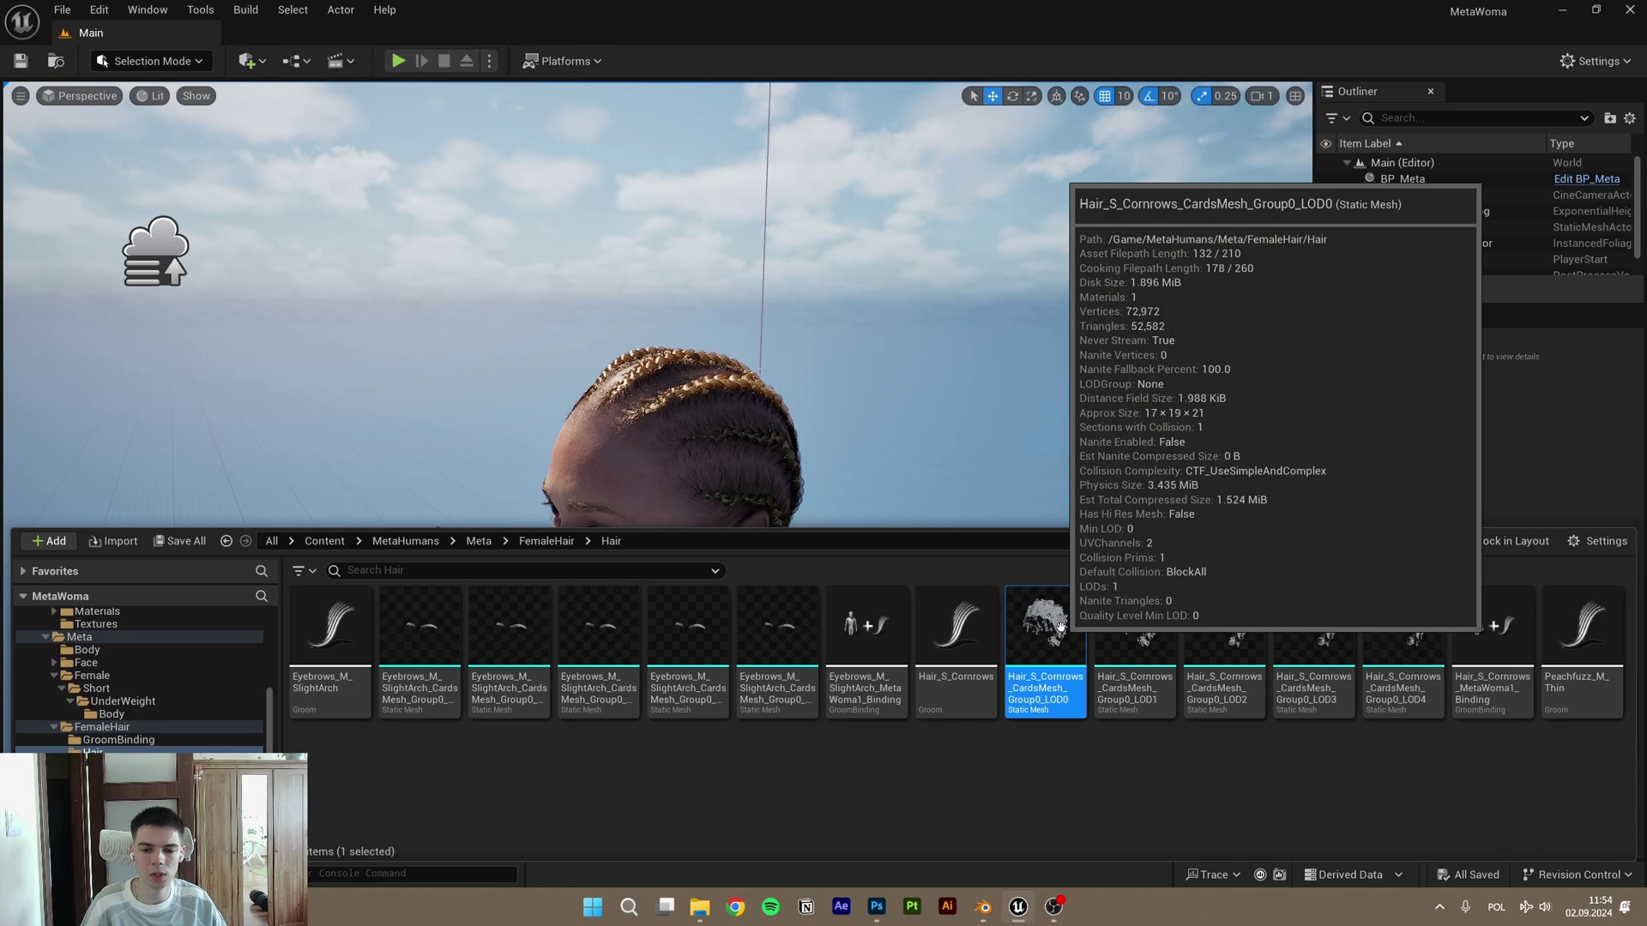
pyautogui.rightClick(1062, 641)
pyautogui.moveTo(1141, 363)
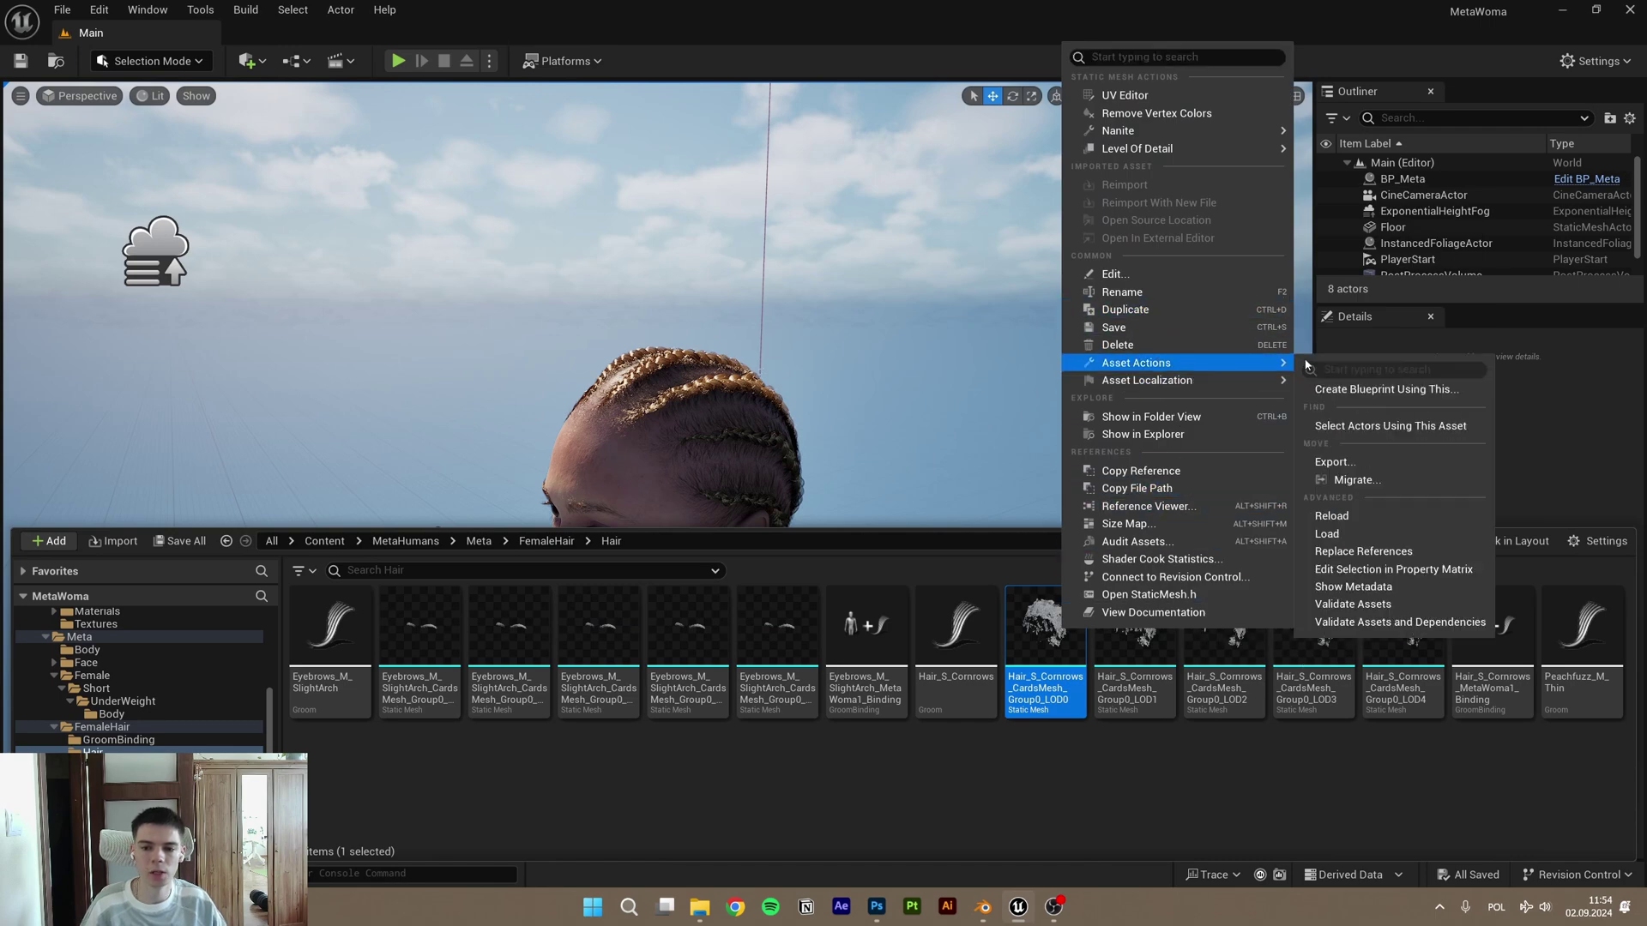
pyautogui.click(1337, 463)
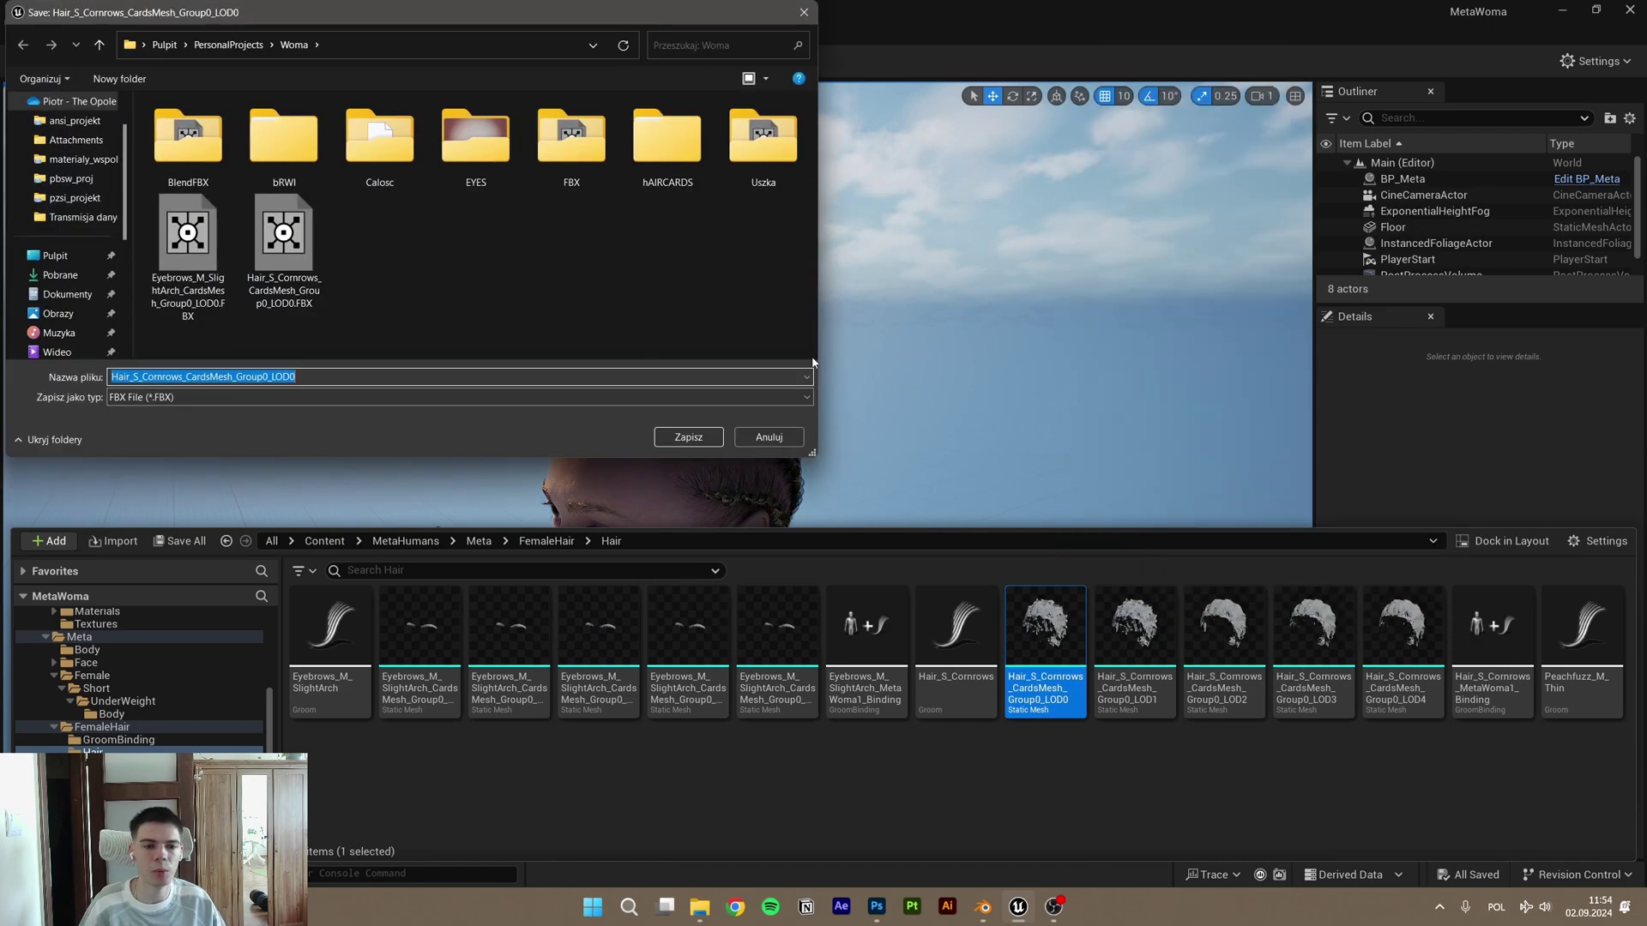
pyautogui.click(687, 435)
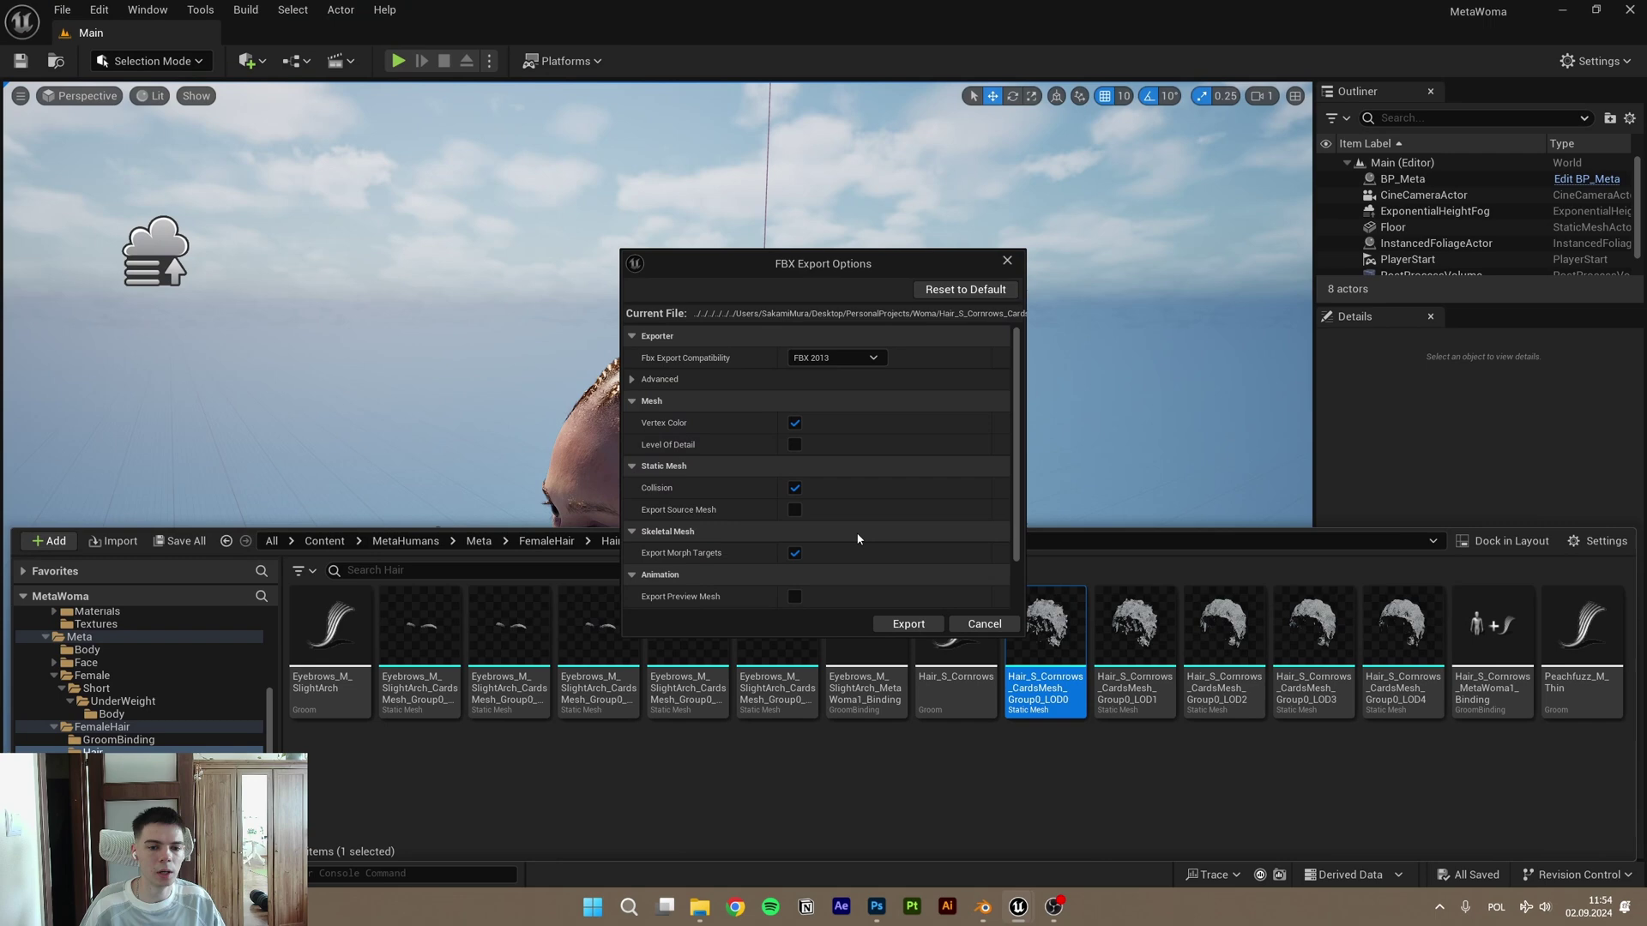
pyautogui.click(908, 624)
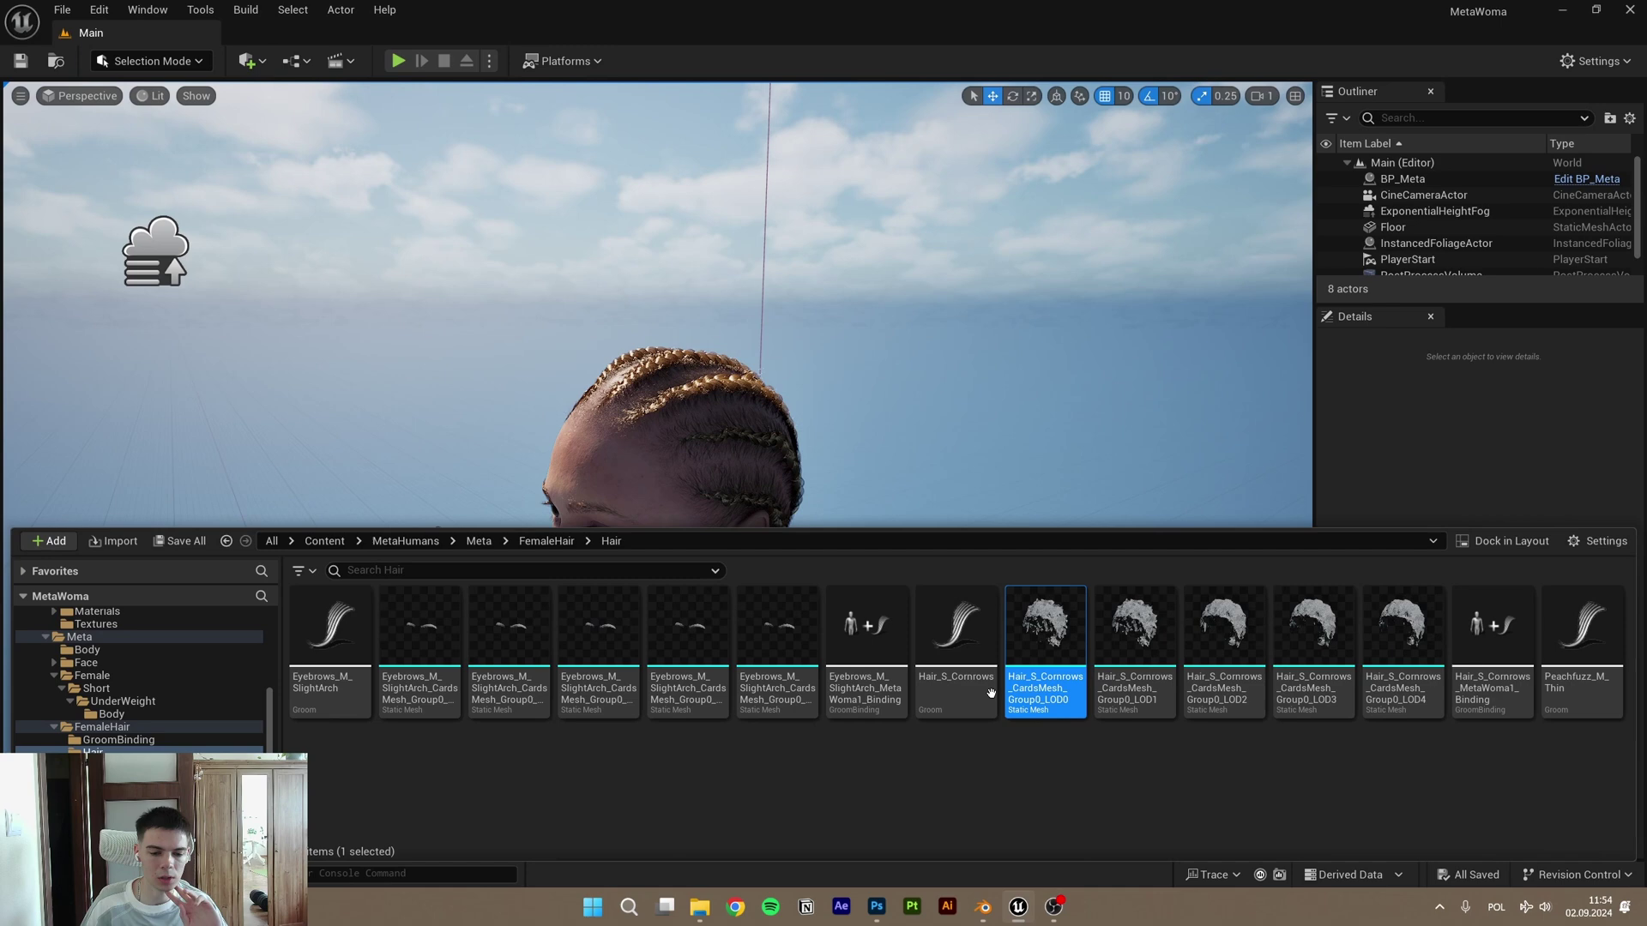
# Step: Open the MetaHumans/Common/FemaleHair/Textures/Hair_S_Cornrows_Cards/Compact content folder
pyautogui.scroll(1, 129, 674)
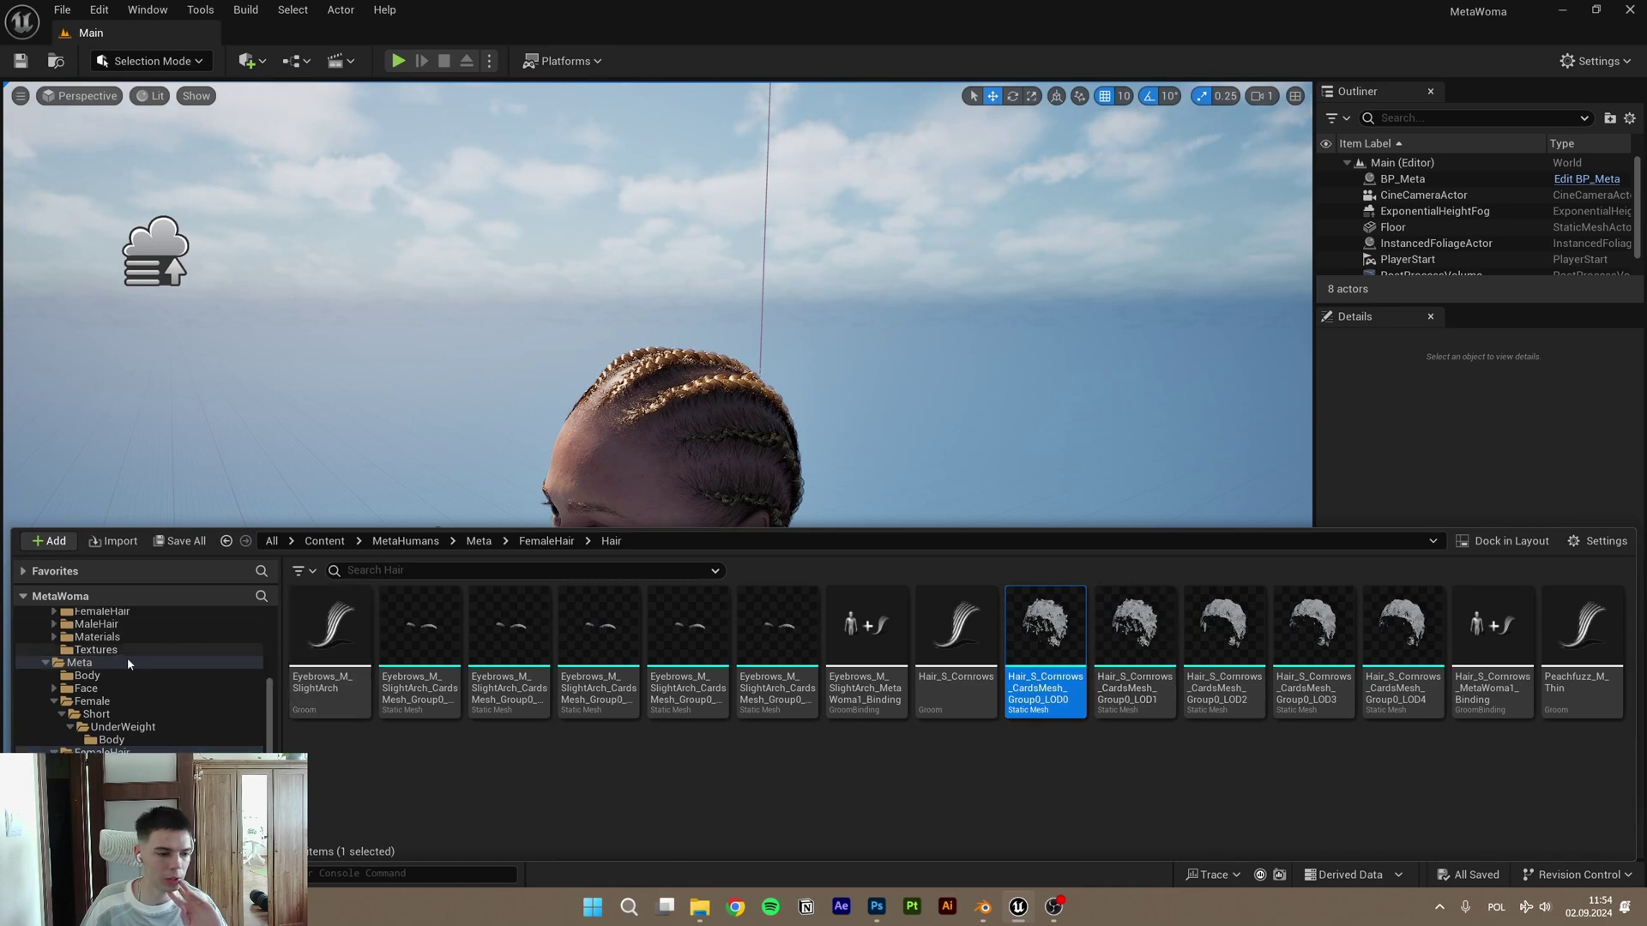
pyautogui.scroll(1, 49, 699)
pyautogui.click(51, 688)
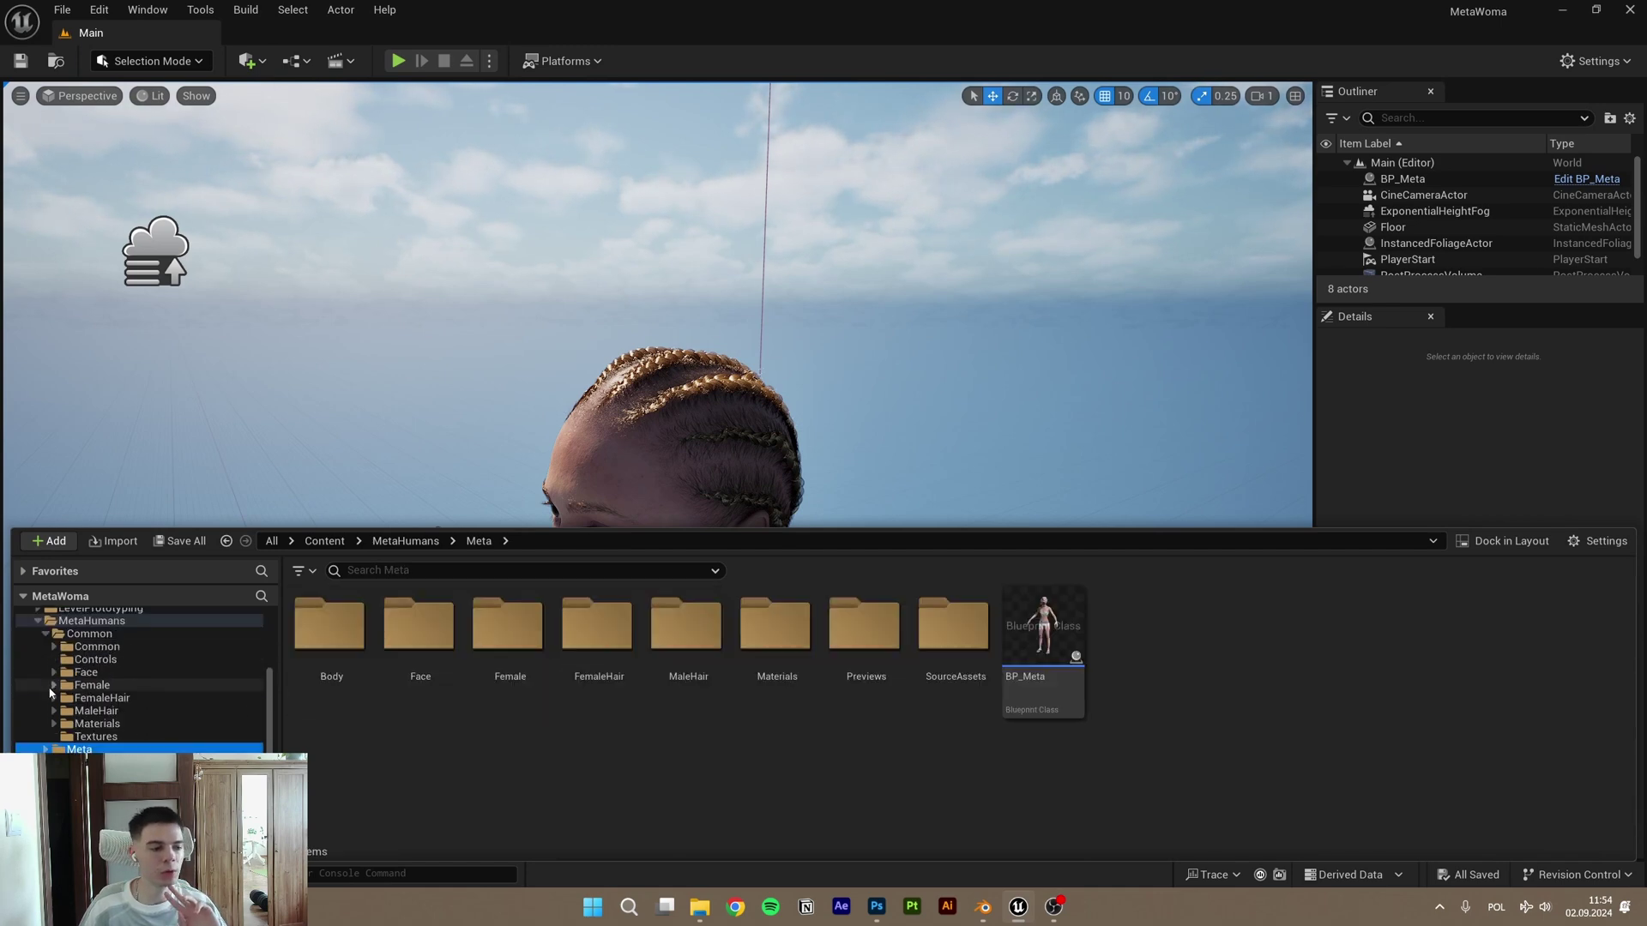
pyautogui.scroll(2, 69, 678)
pyautogui.click(99, 636)
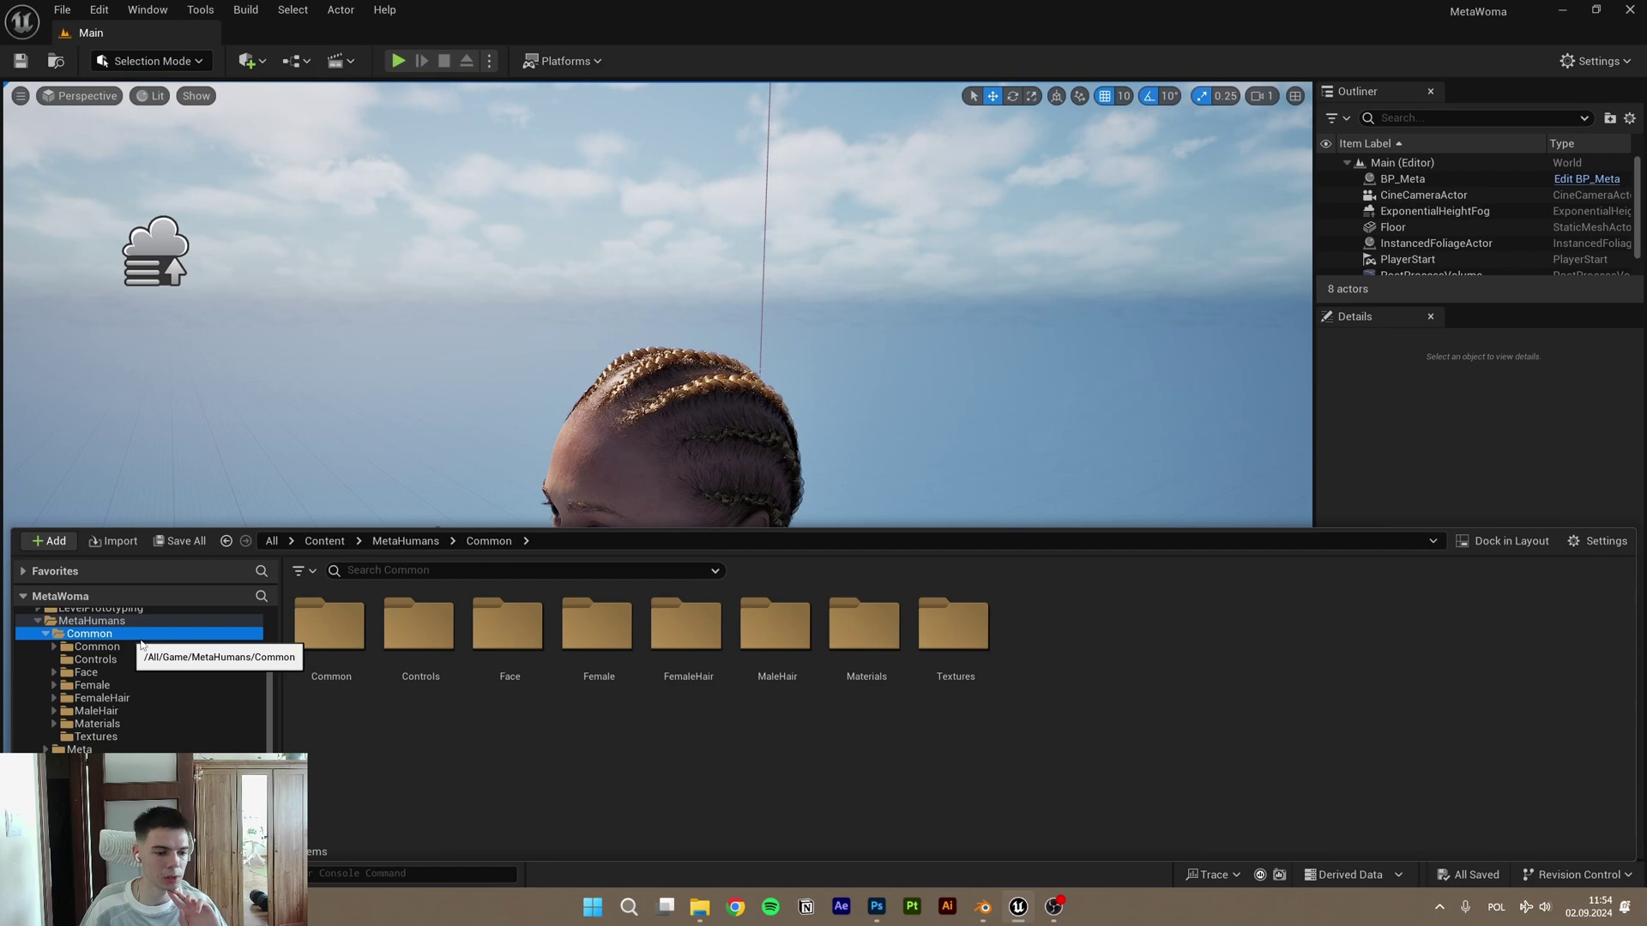
pyautogui.click(672, 643)
pyautogui.doubleClick(671, 644)
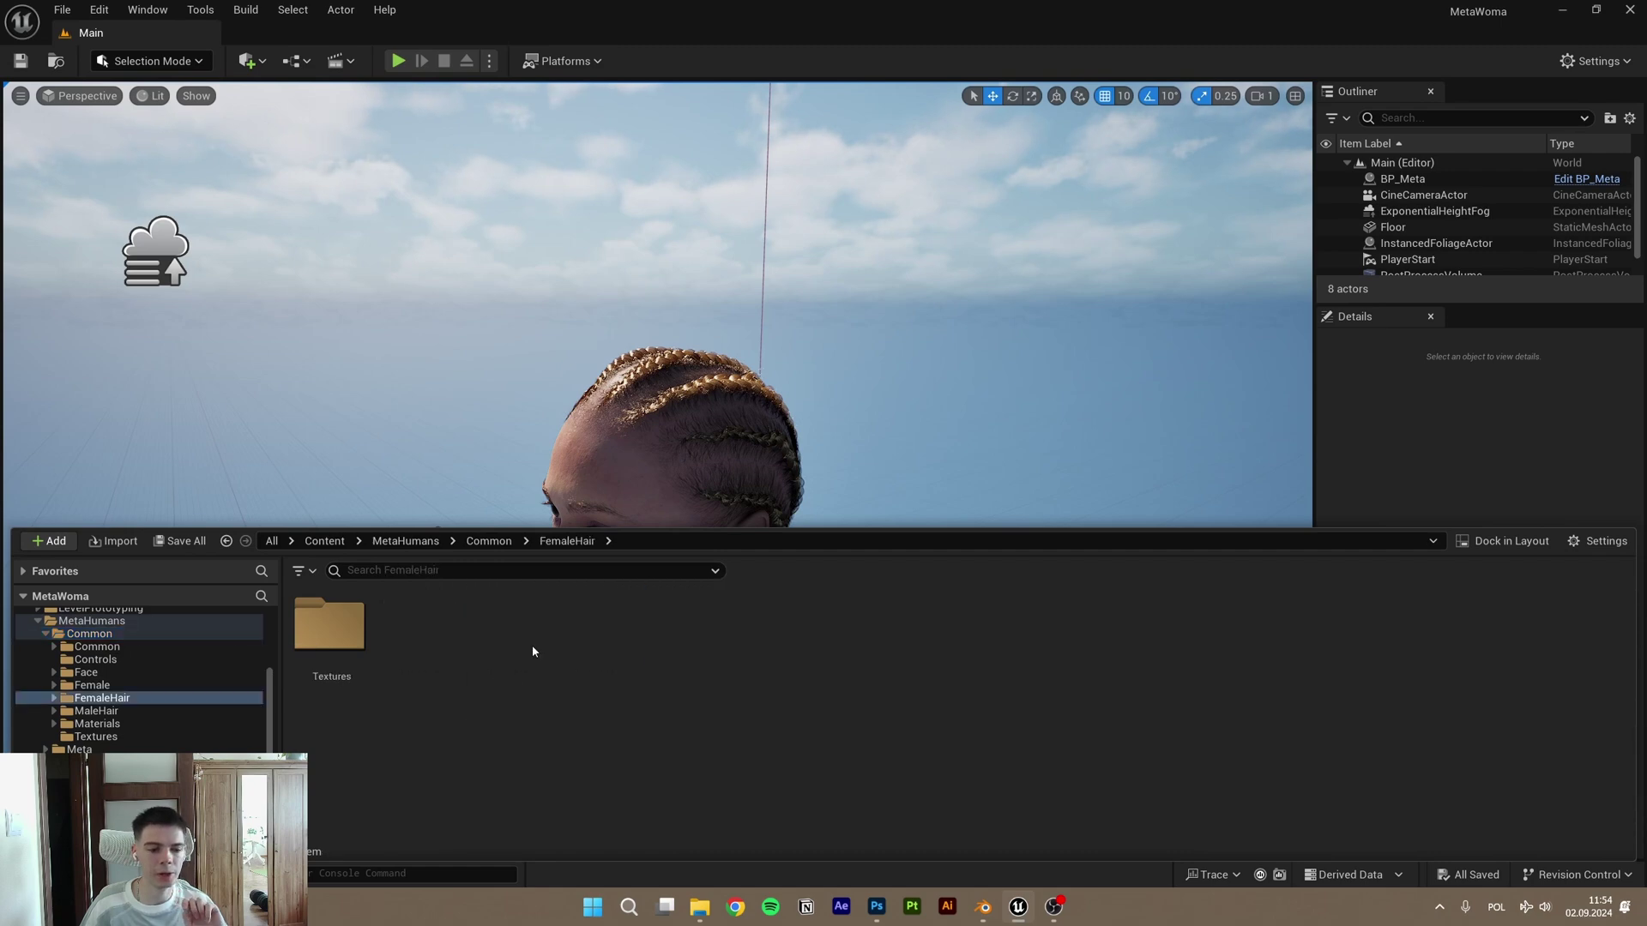
pyautogui.doubleClick(329, 625)
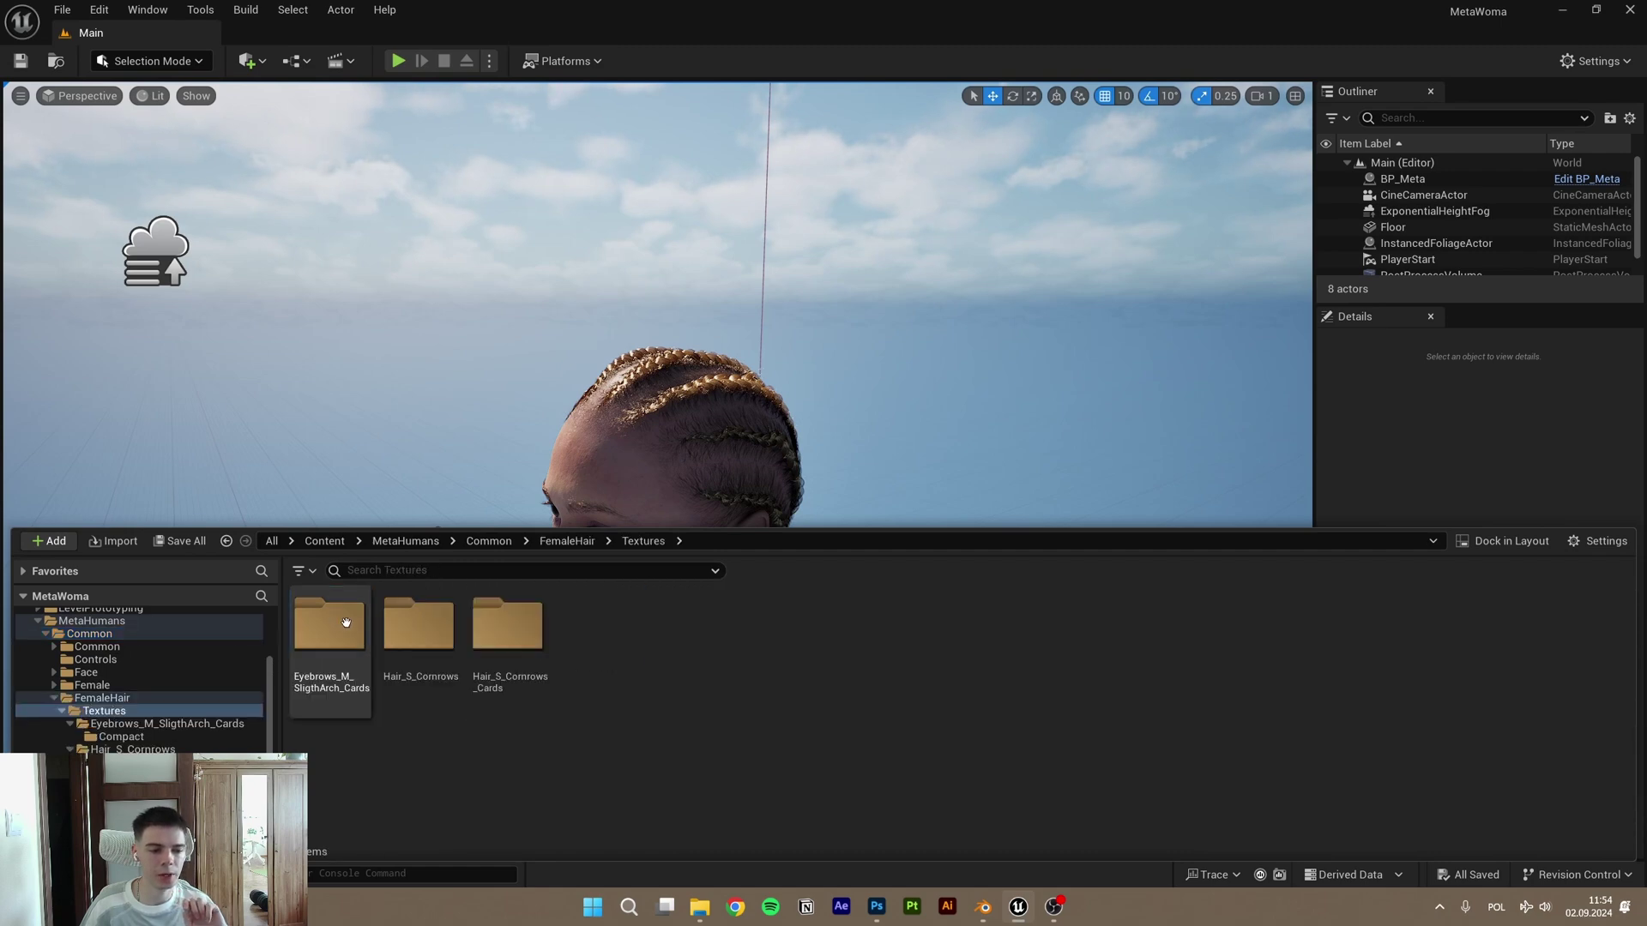
pyautogui.click(520, 683)
pyautogui.doubleClick(520, 684)
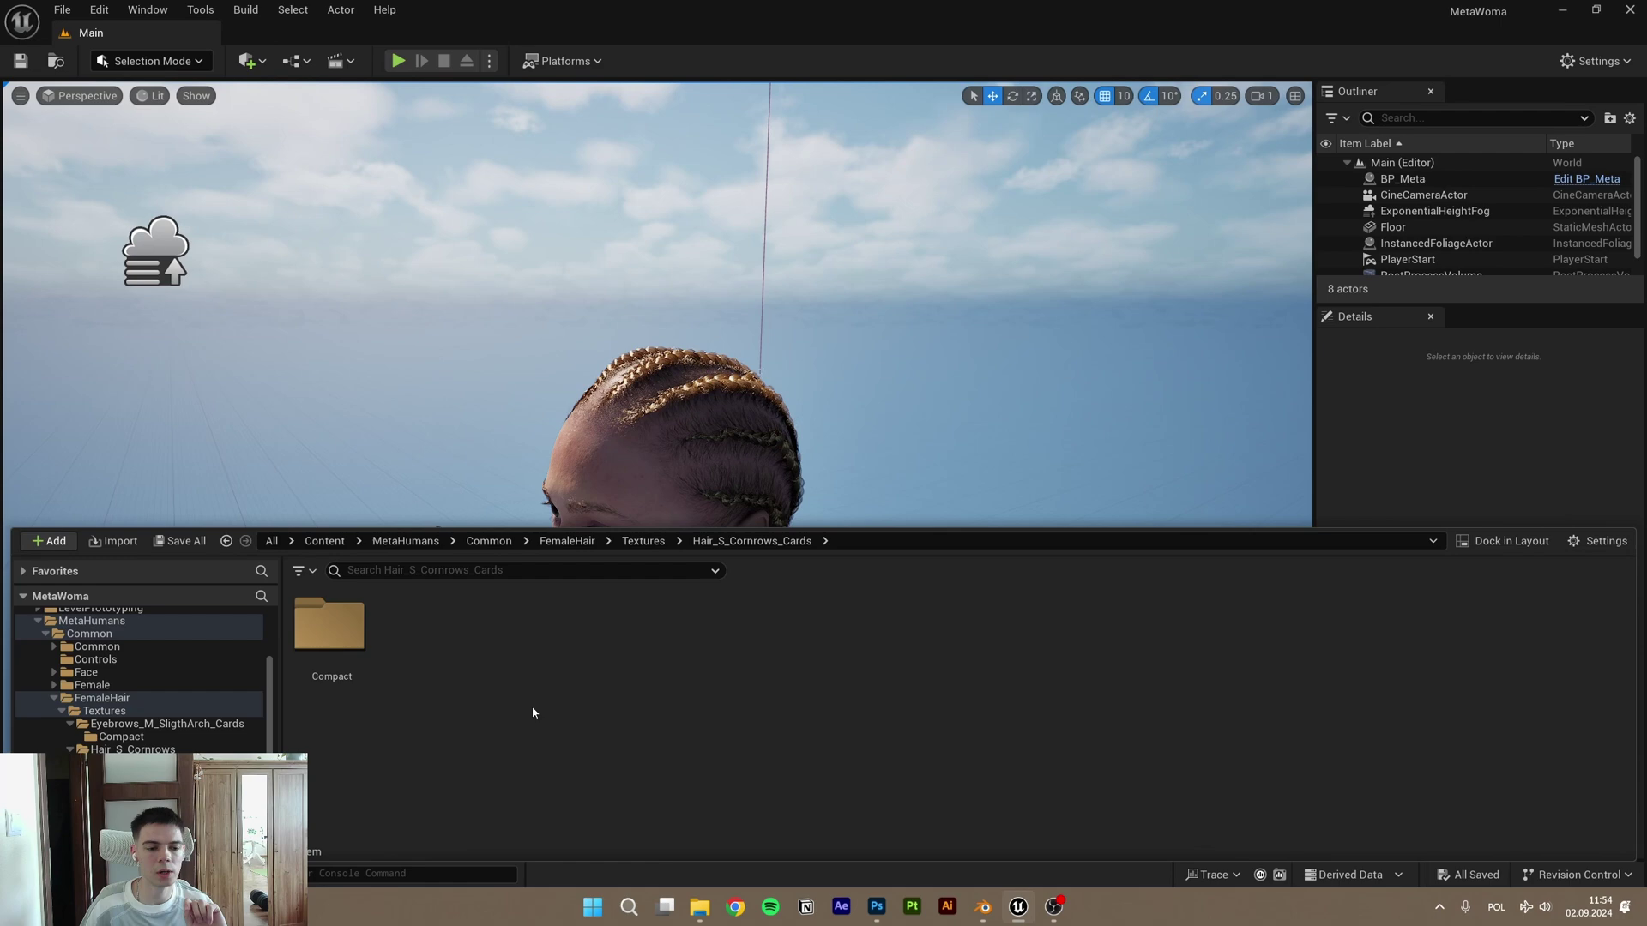
pyautogui.doubleClick(333, 631)
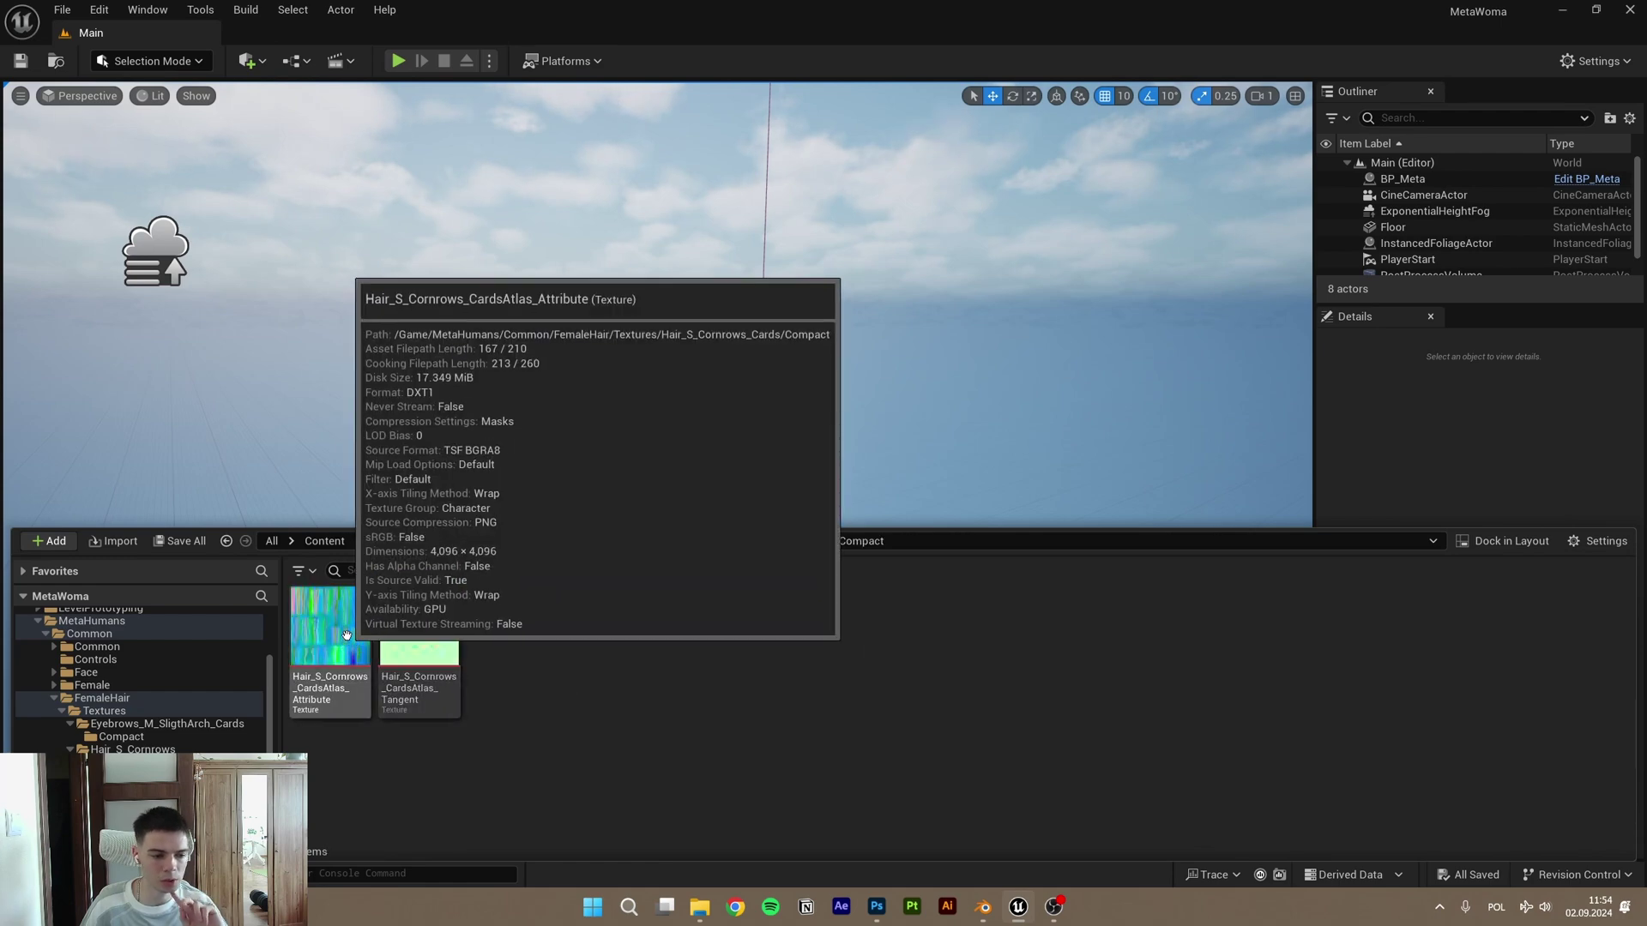
# Step: Preview the Hair_S_Cornrows_CardsAtlas_Attribute texture and export it as a PNG file under its own name
pyautogui.doubleClick(343, 643)
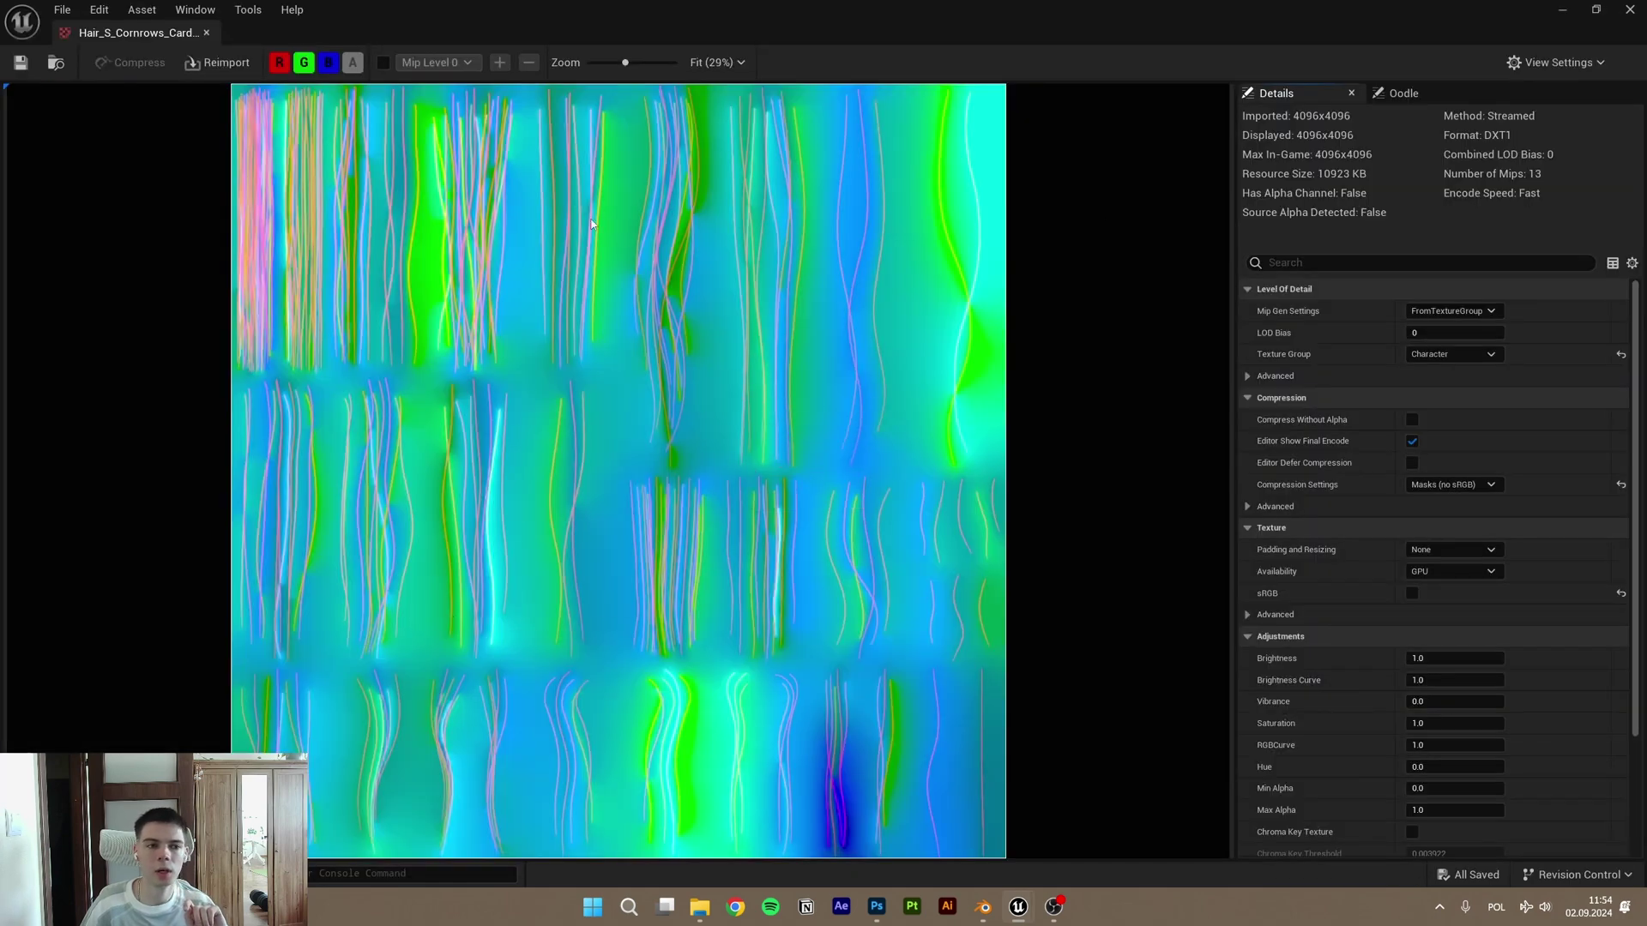
pyautogui.click(206, 33)
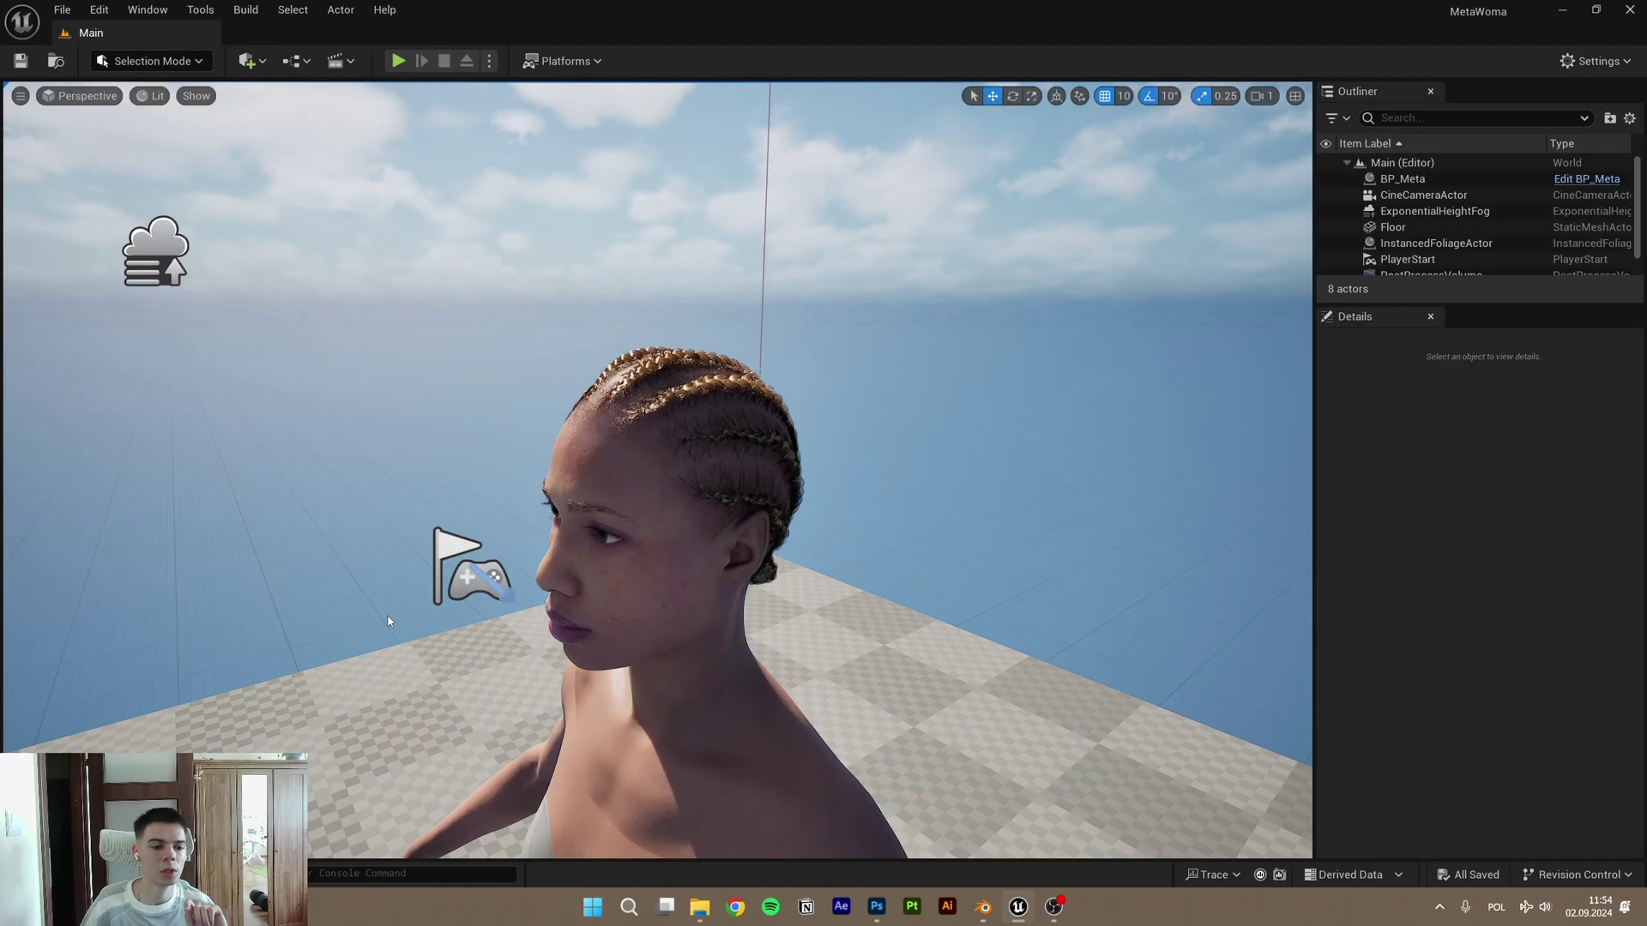
pyautogui.hotkey('ctrl', 'space')
pyautogui.rightClick(342, 644)
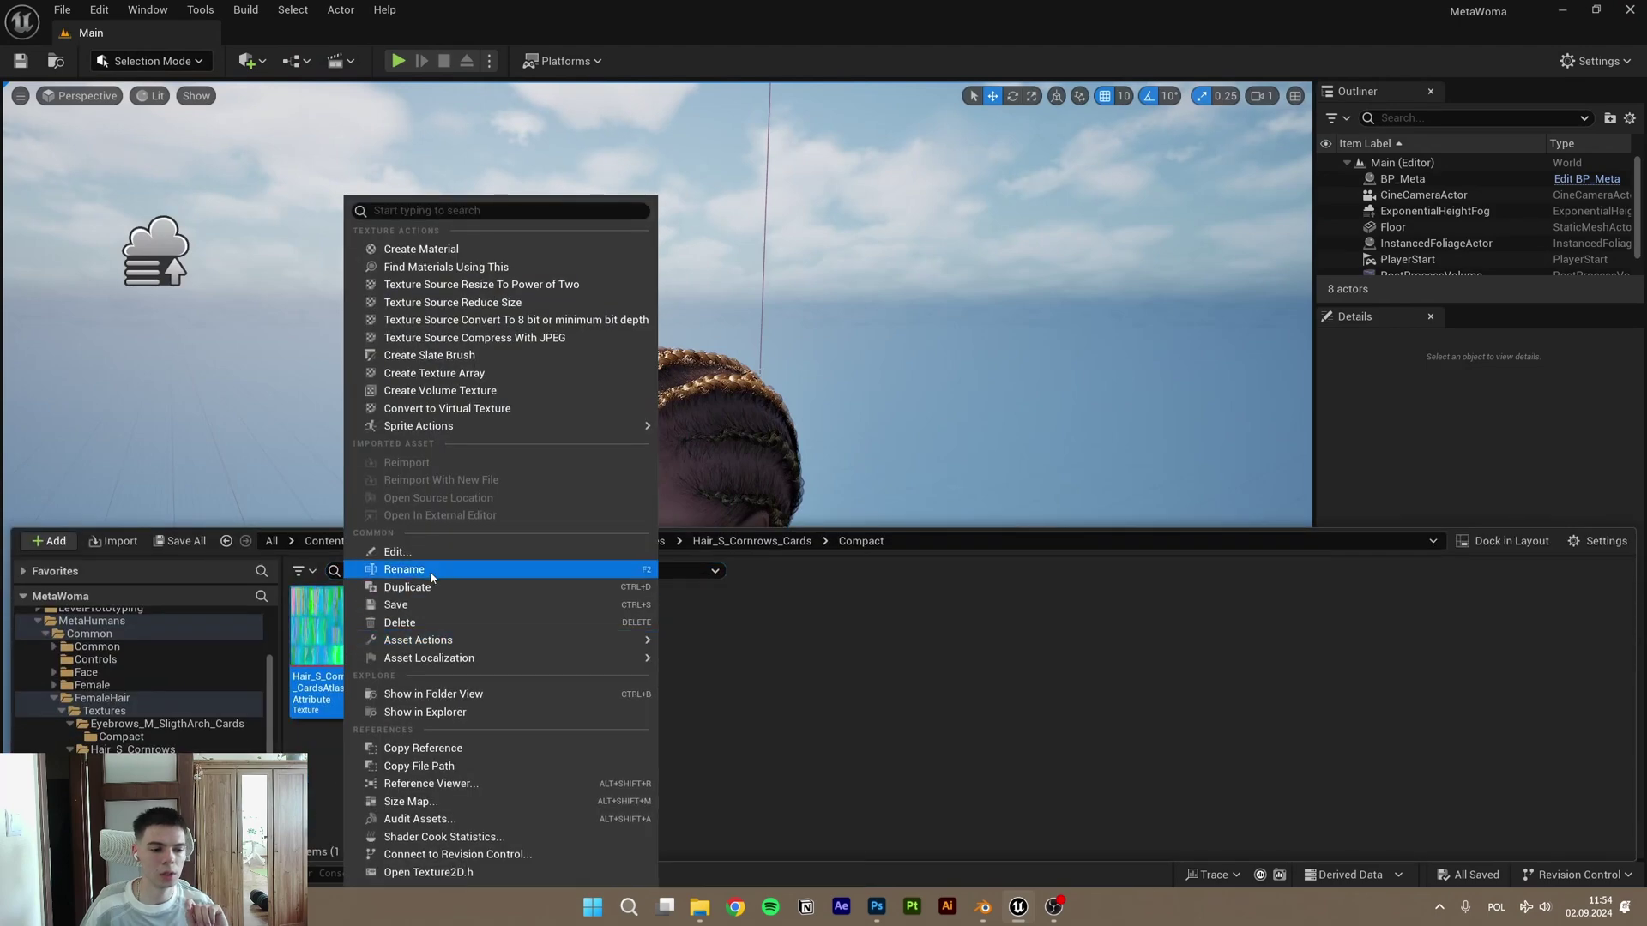
pyautogui.moveTo(627, 644)
pyautogui.click(738, 713)
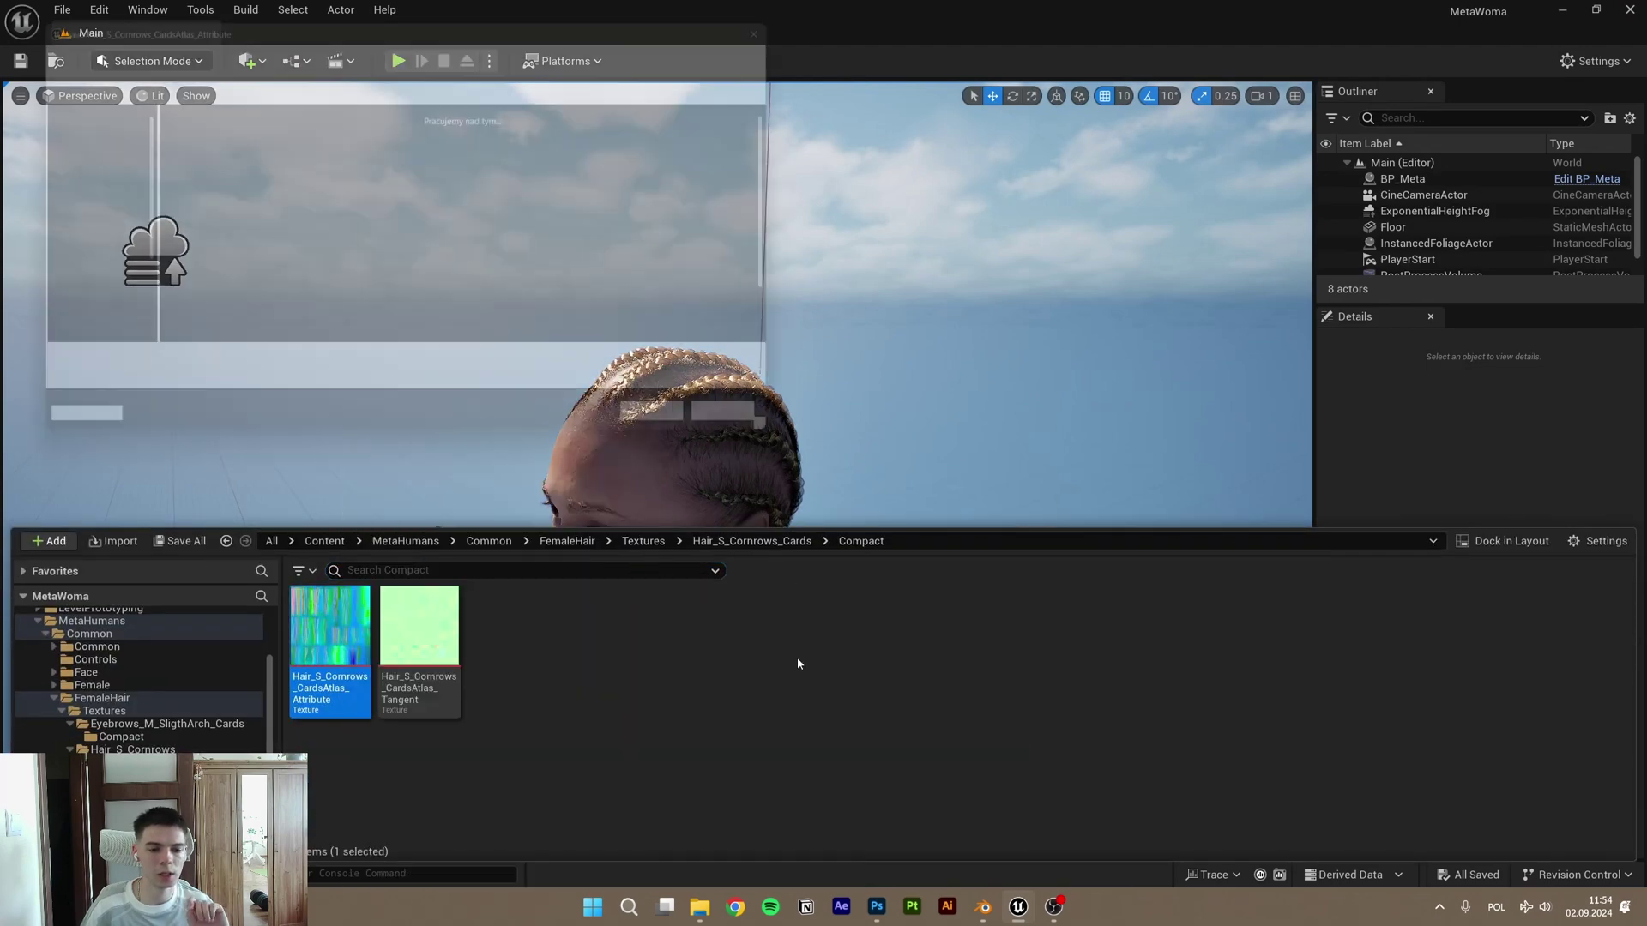
pyautogui.click(692, 439)
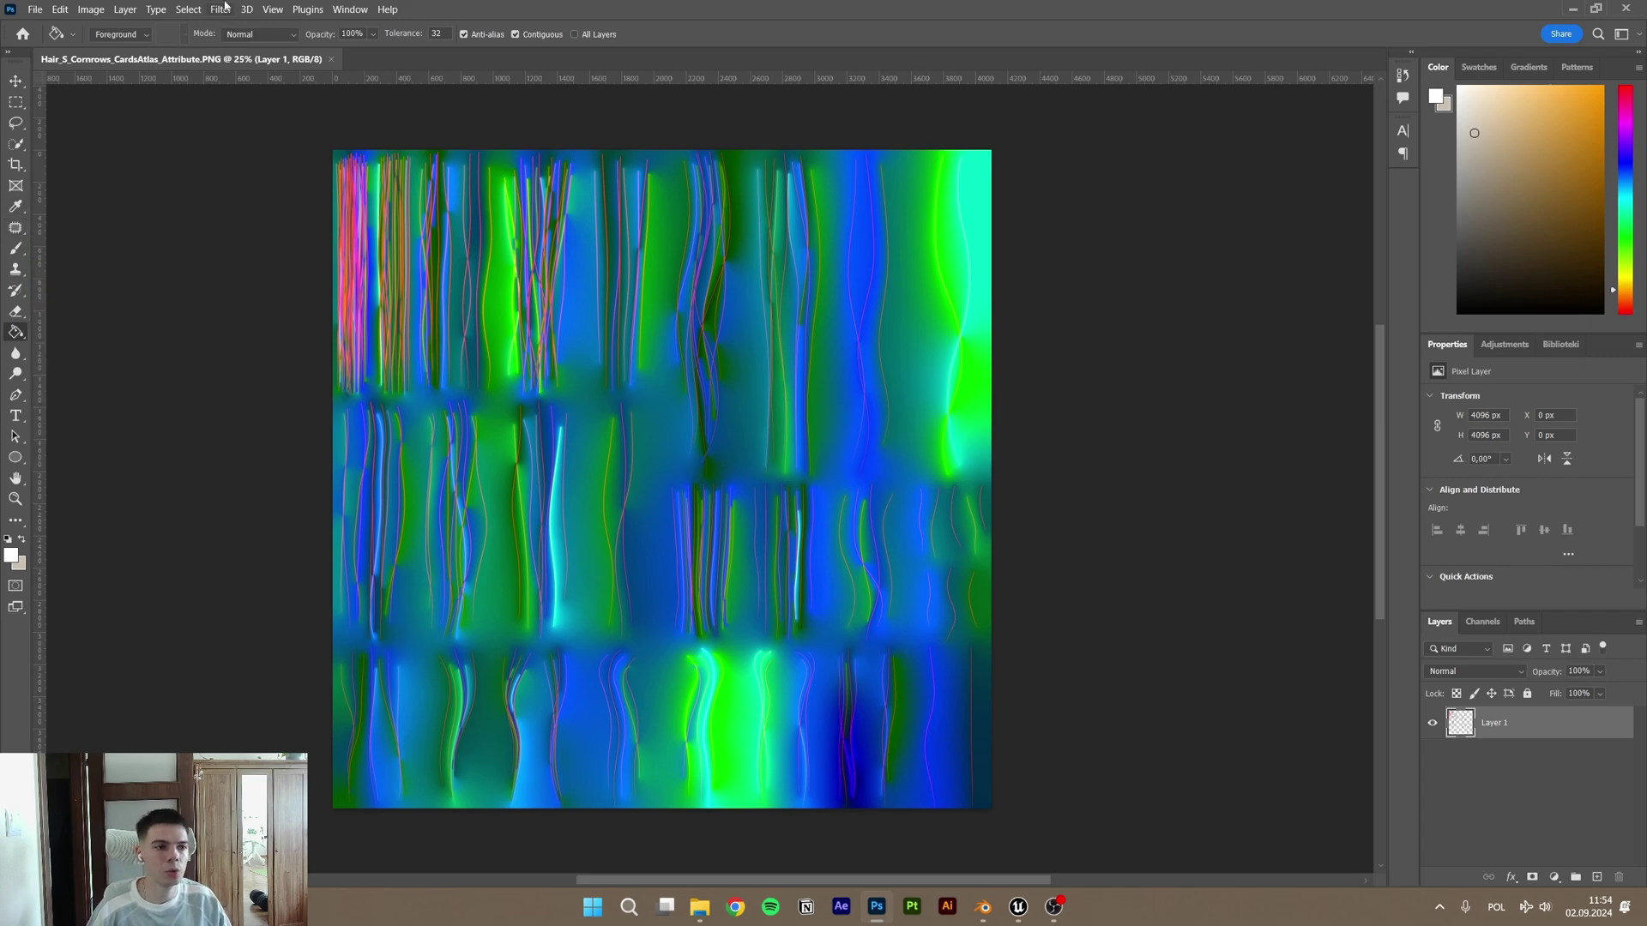
# Step: In Photoshop, select the teal background of the hair attribute texture with Color Range, delete it and clear the selection
pyautogui.click(189, 9)
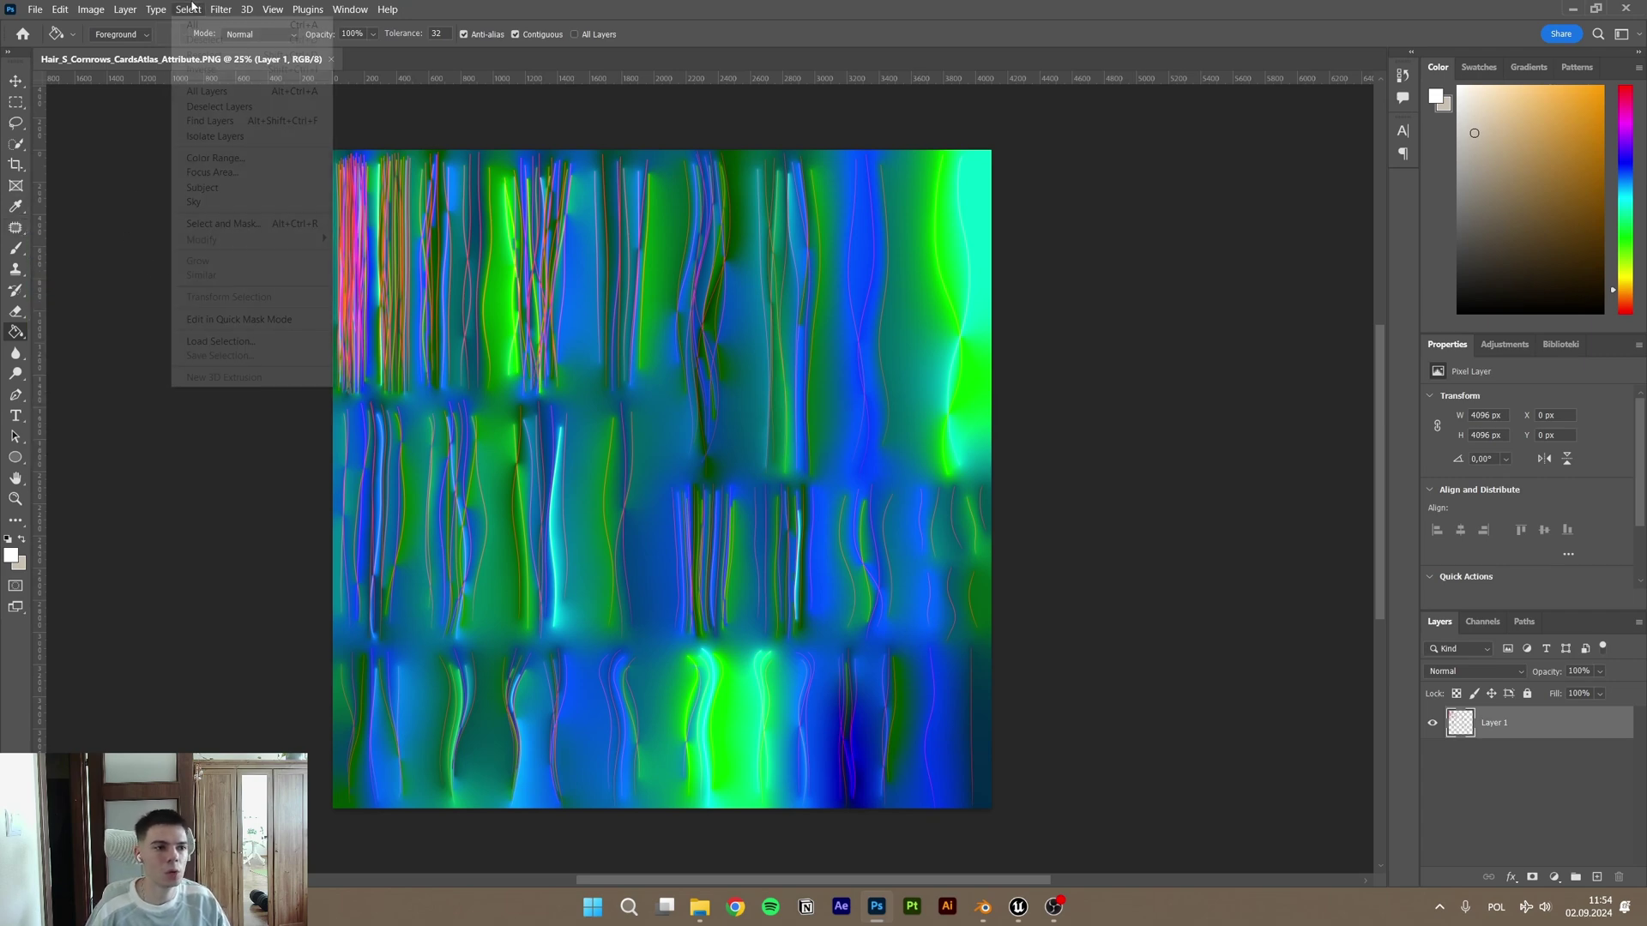
pyautogui.click(215, 157)
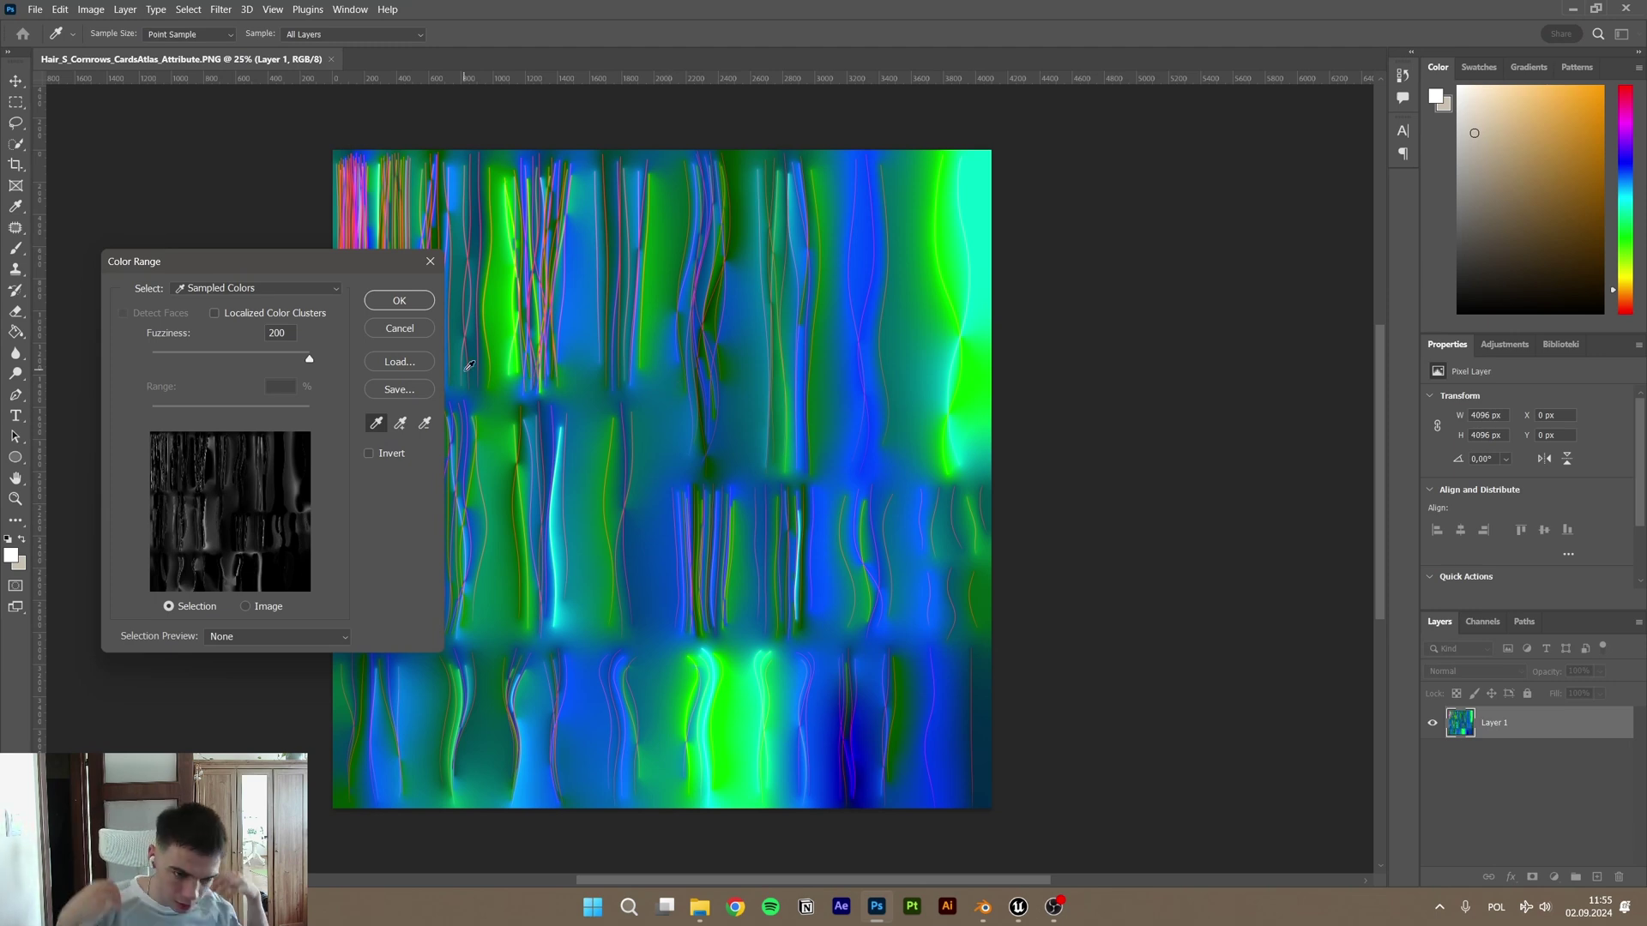
pyautogui.click(676, 387)
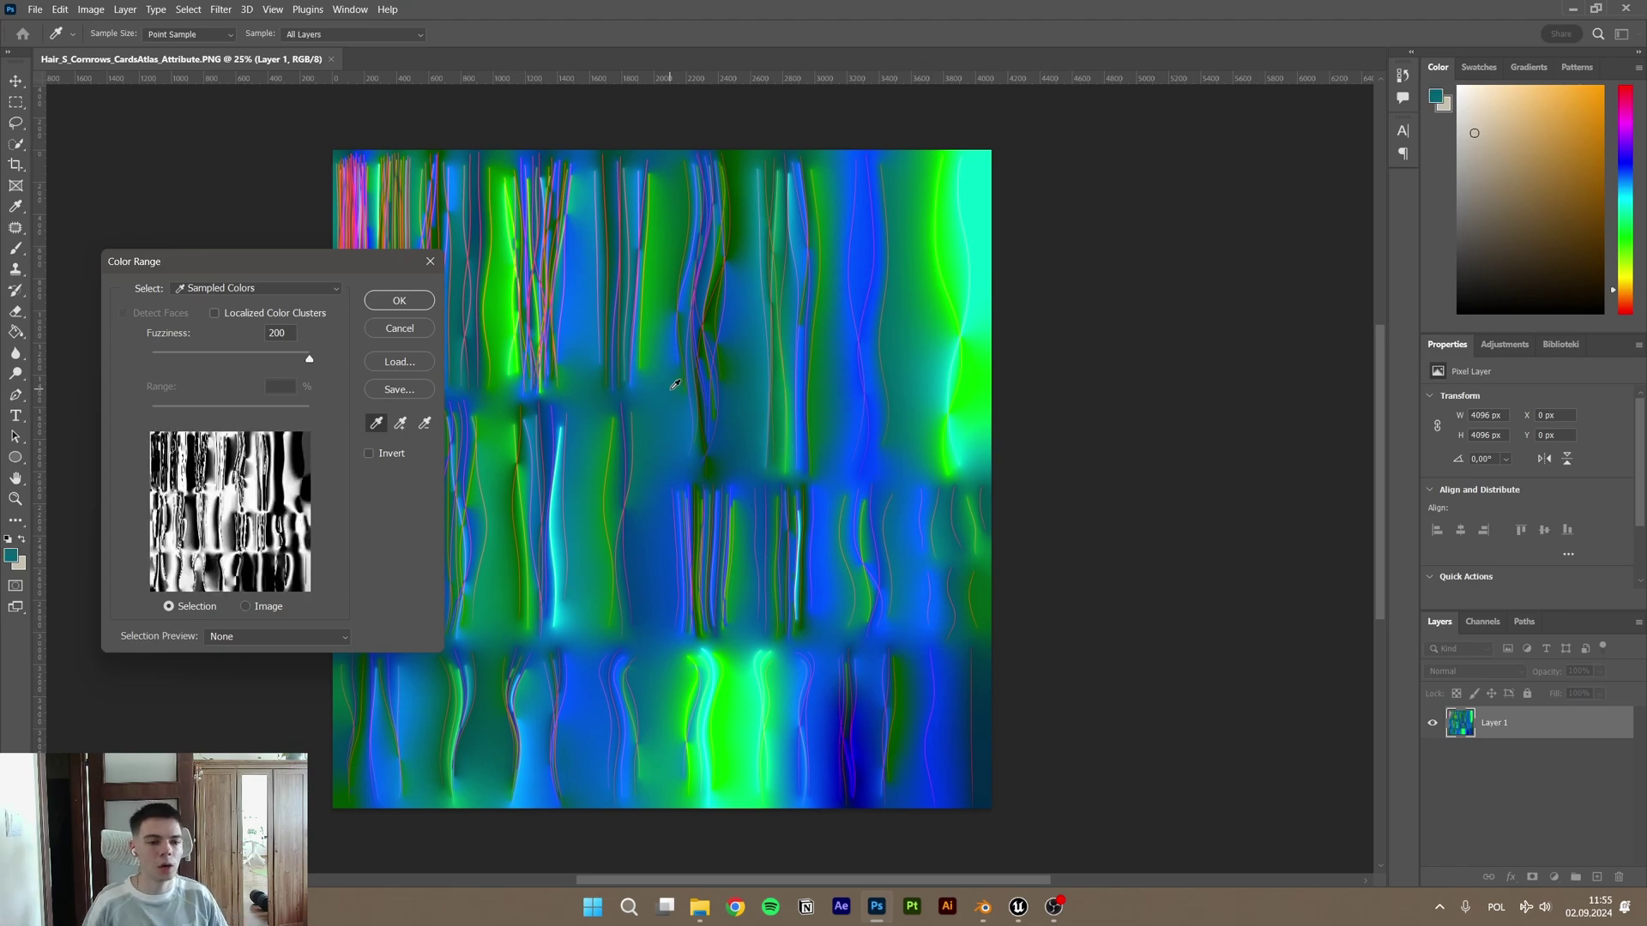
pyautogui.click(398, 301)
pyautogui.press('g')
pyautogui.press('Delete')
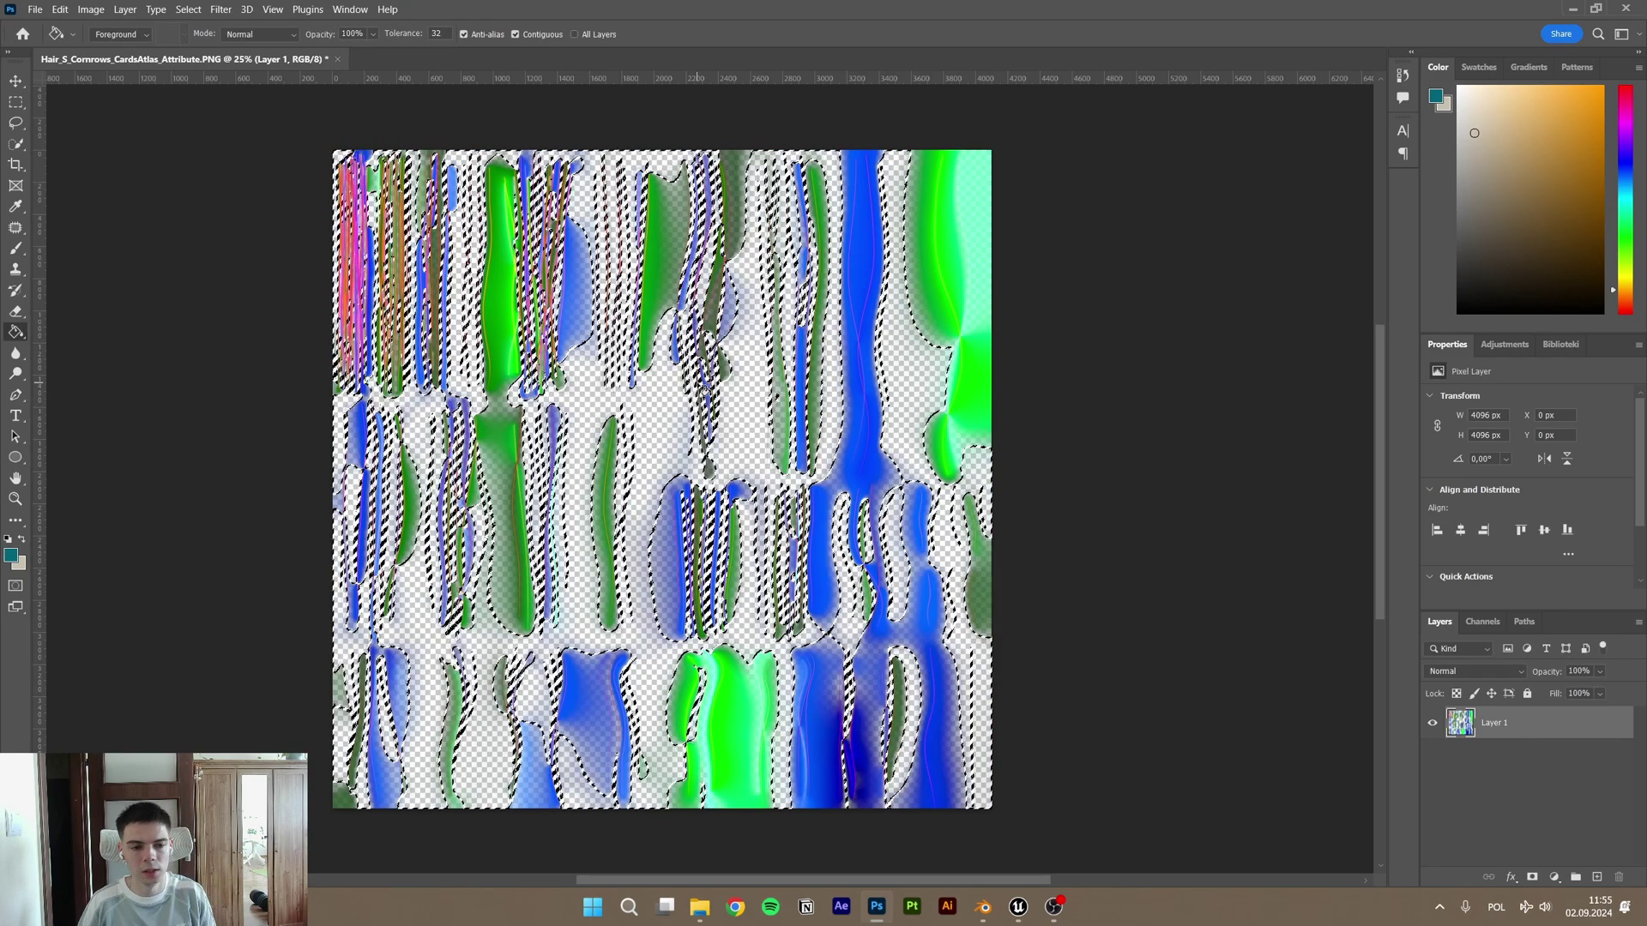
pyautogui.hotkey('ctrl', 'd')
# Step: Sample a green background area with Color Range, delete the selected green regions and clear the selection
pyautogui.click(207, 12)
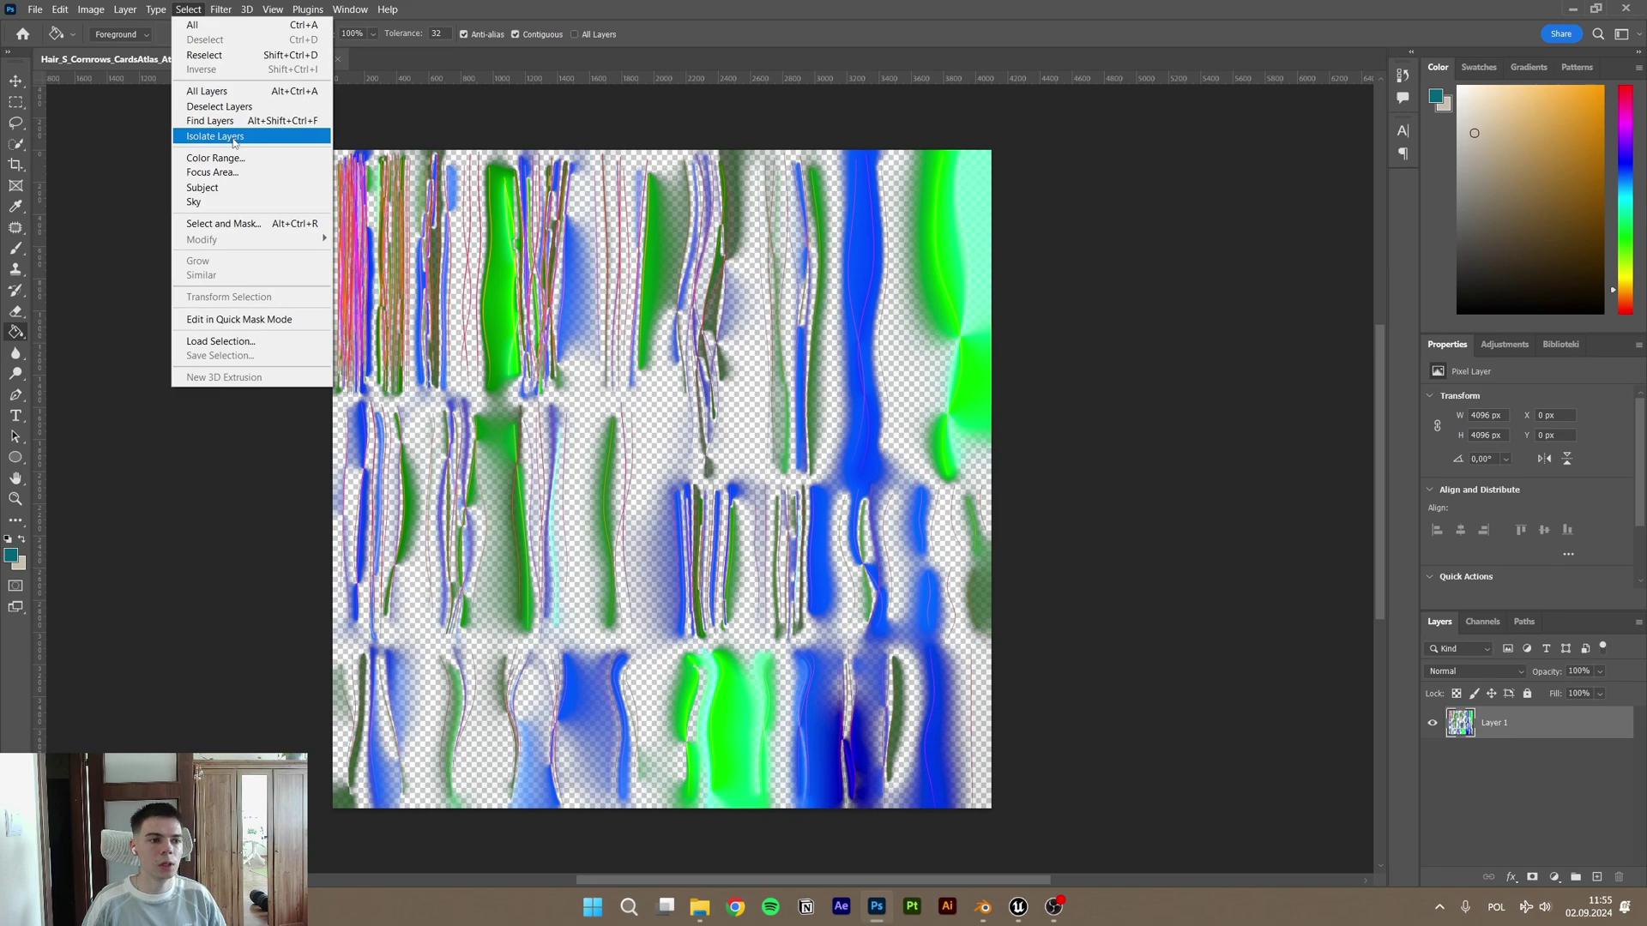
pyautogui.click(205, 159)
pyautogui.click(667, 253)
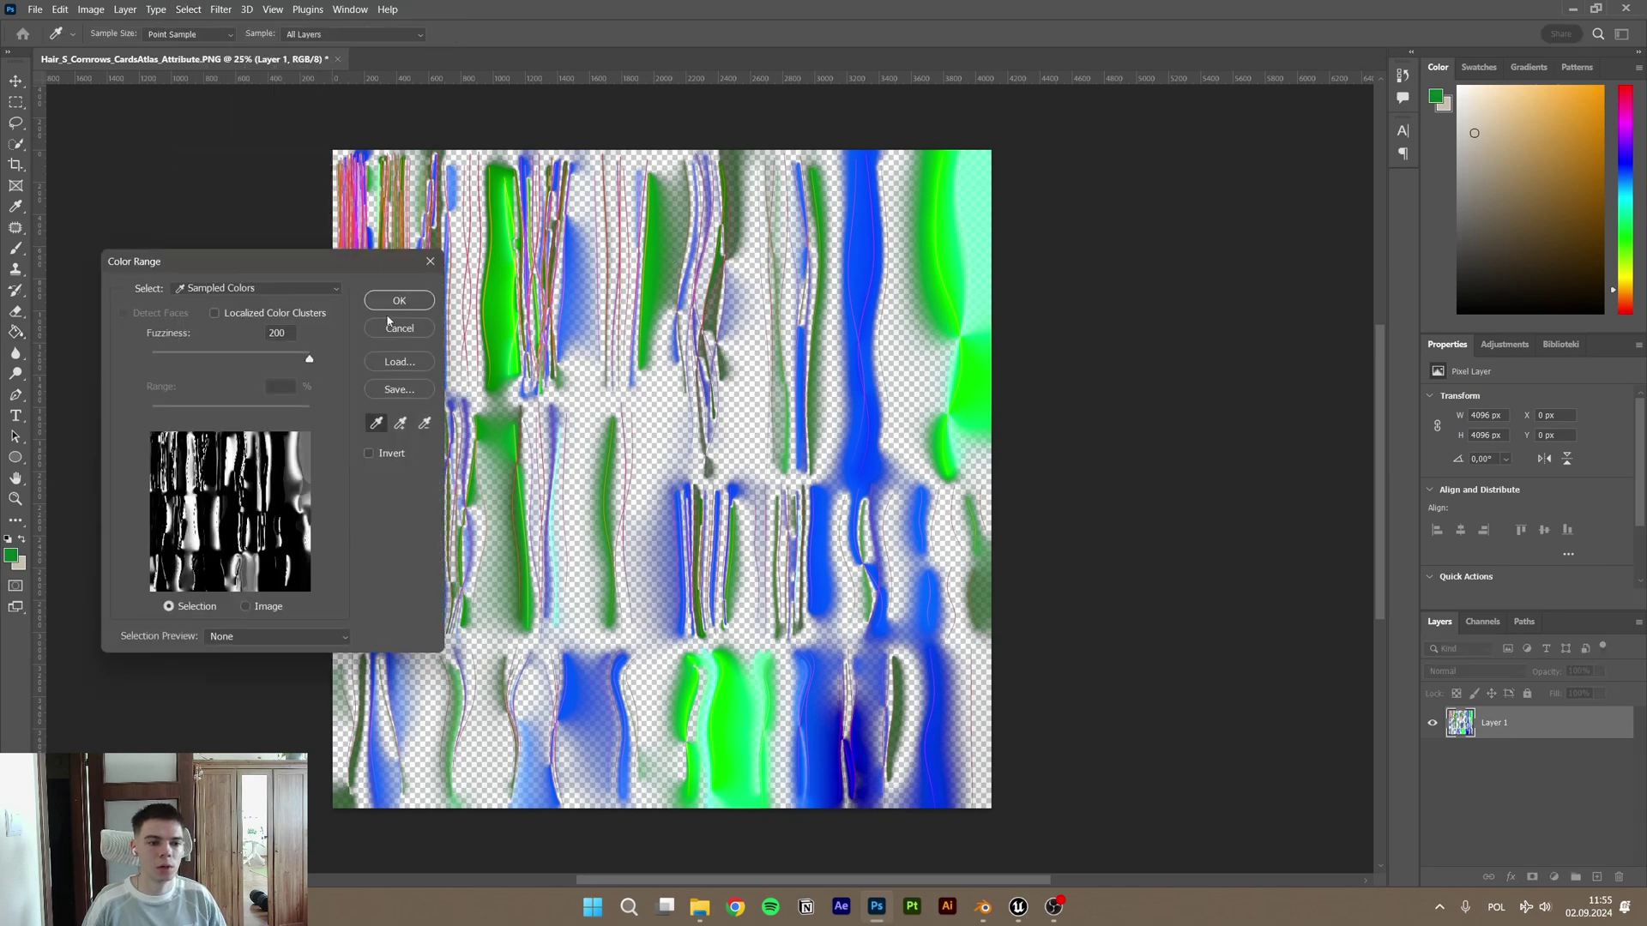
pyautogui.click(399, 301)
pyautogui.press('g')
pyautogui.press('Delete')
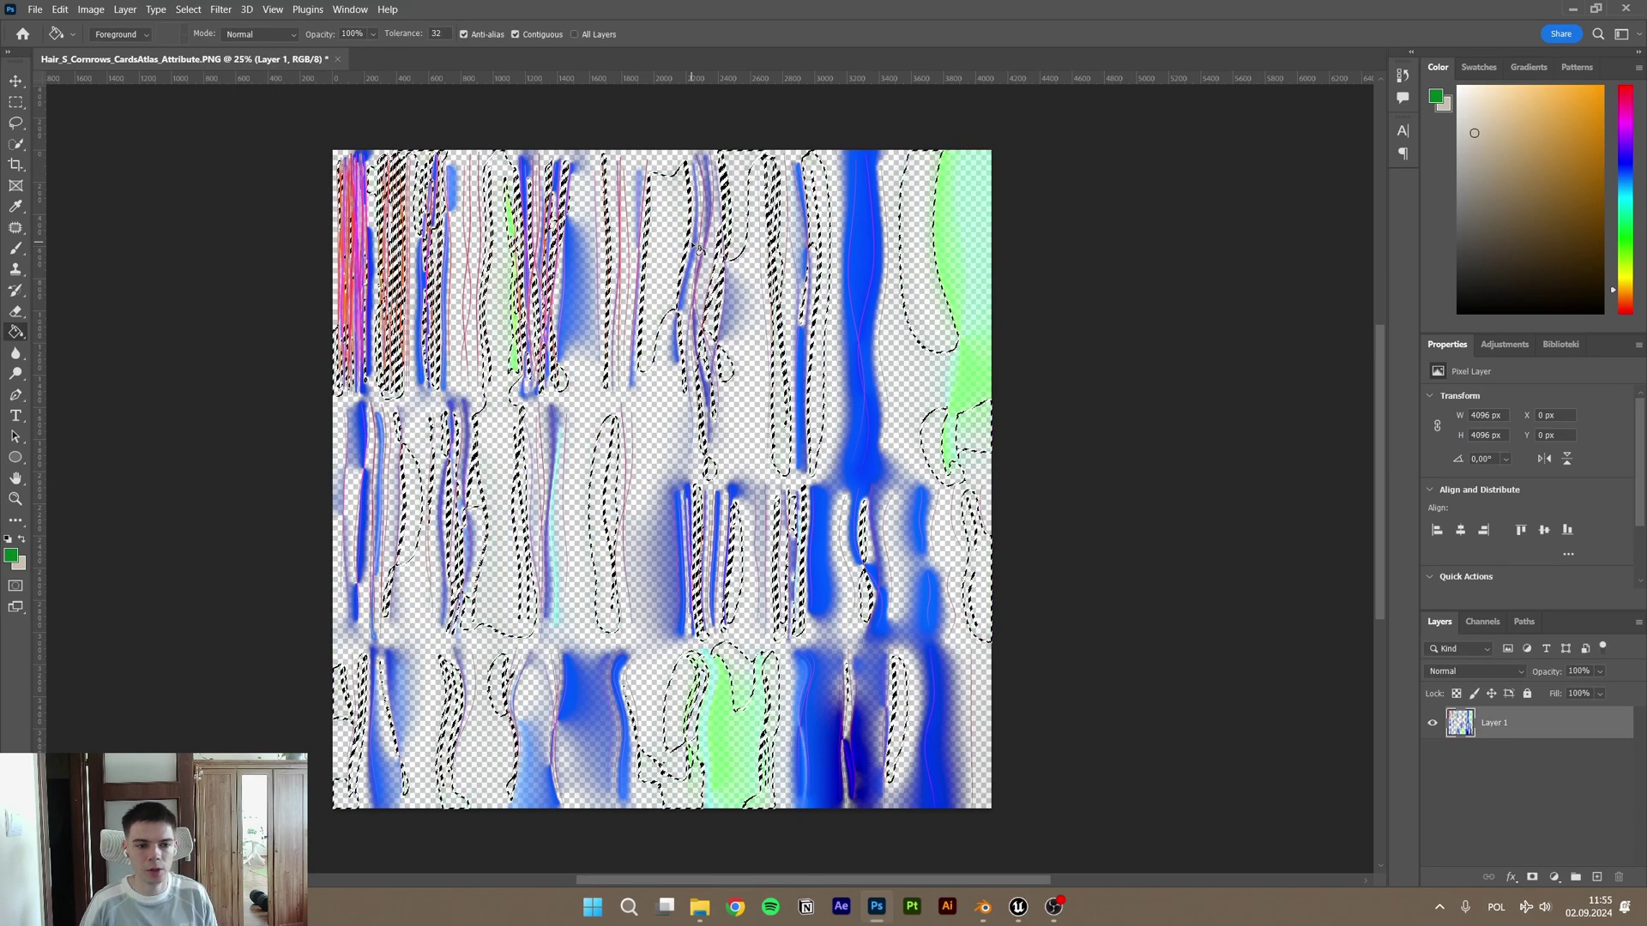
pyautogui.hotkey('ctrl', 'd')
# Step: Sample the saturated blue background with Color Range at fuzziness 200, delete the selected areas and clear the selection
pyautogui.click(188, 10)
pyautogui.click(206, 159)
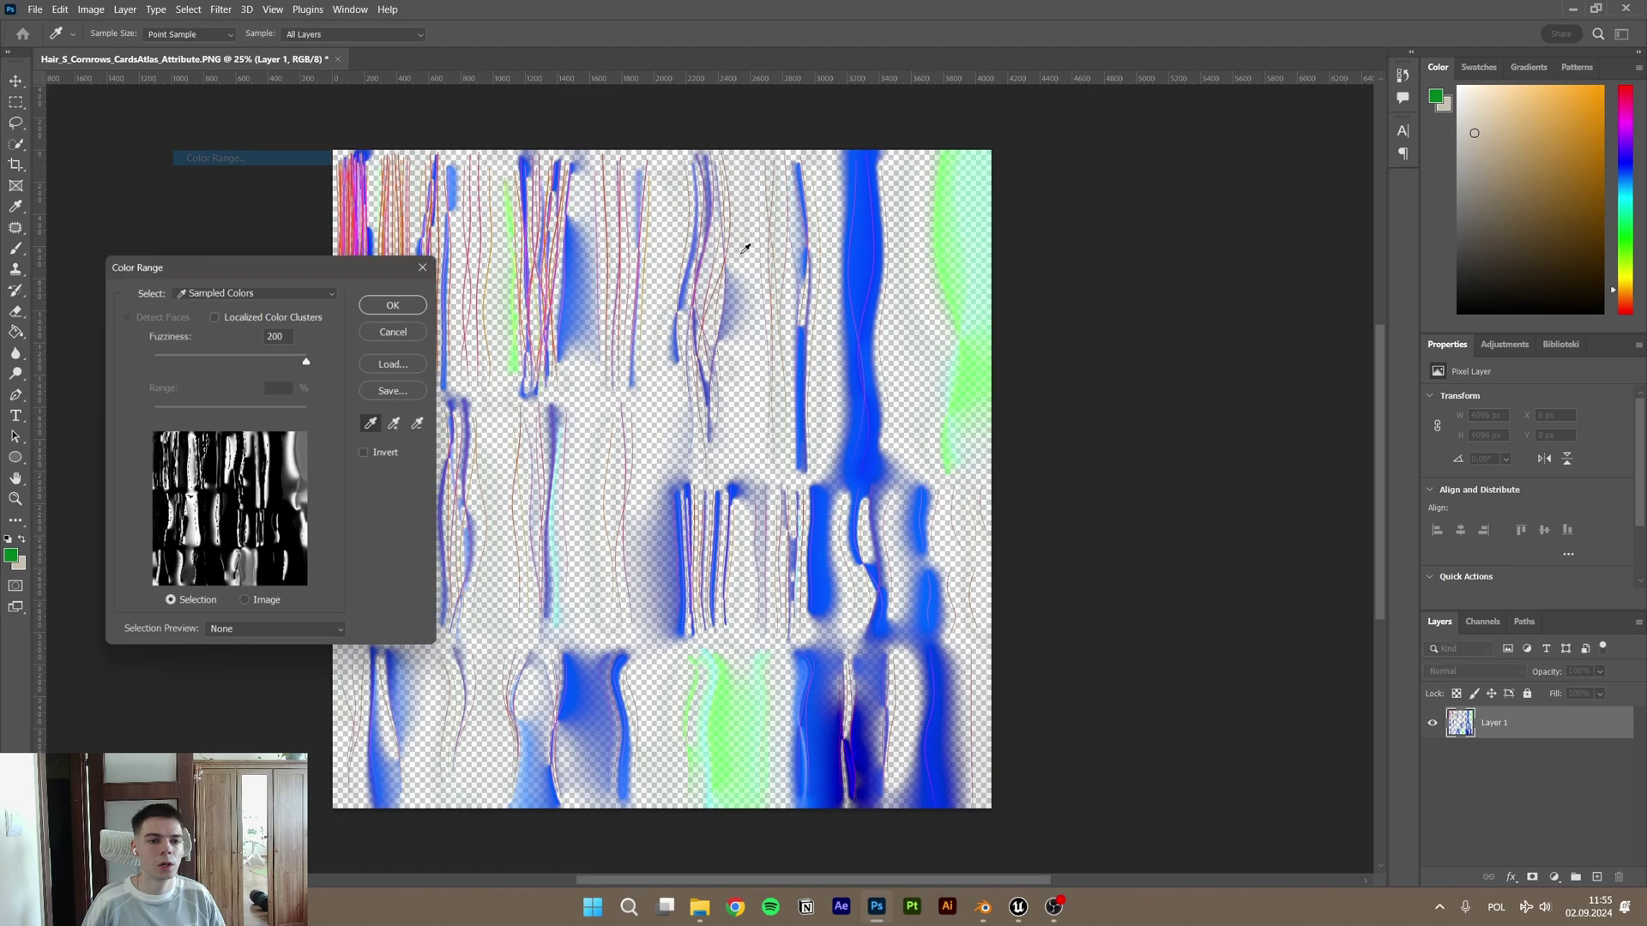
pyautogui.click(867, 240)
pyautogui.click(398, 301)
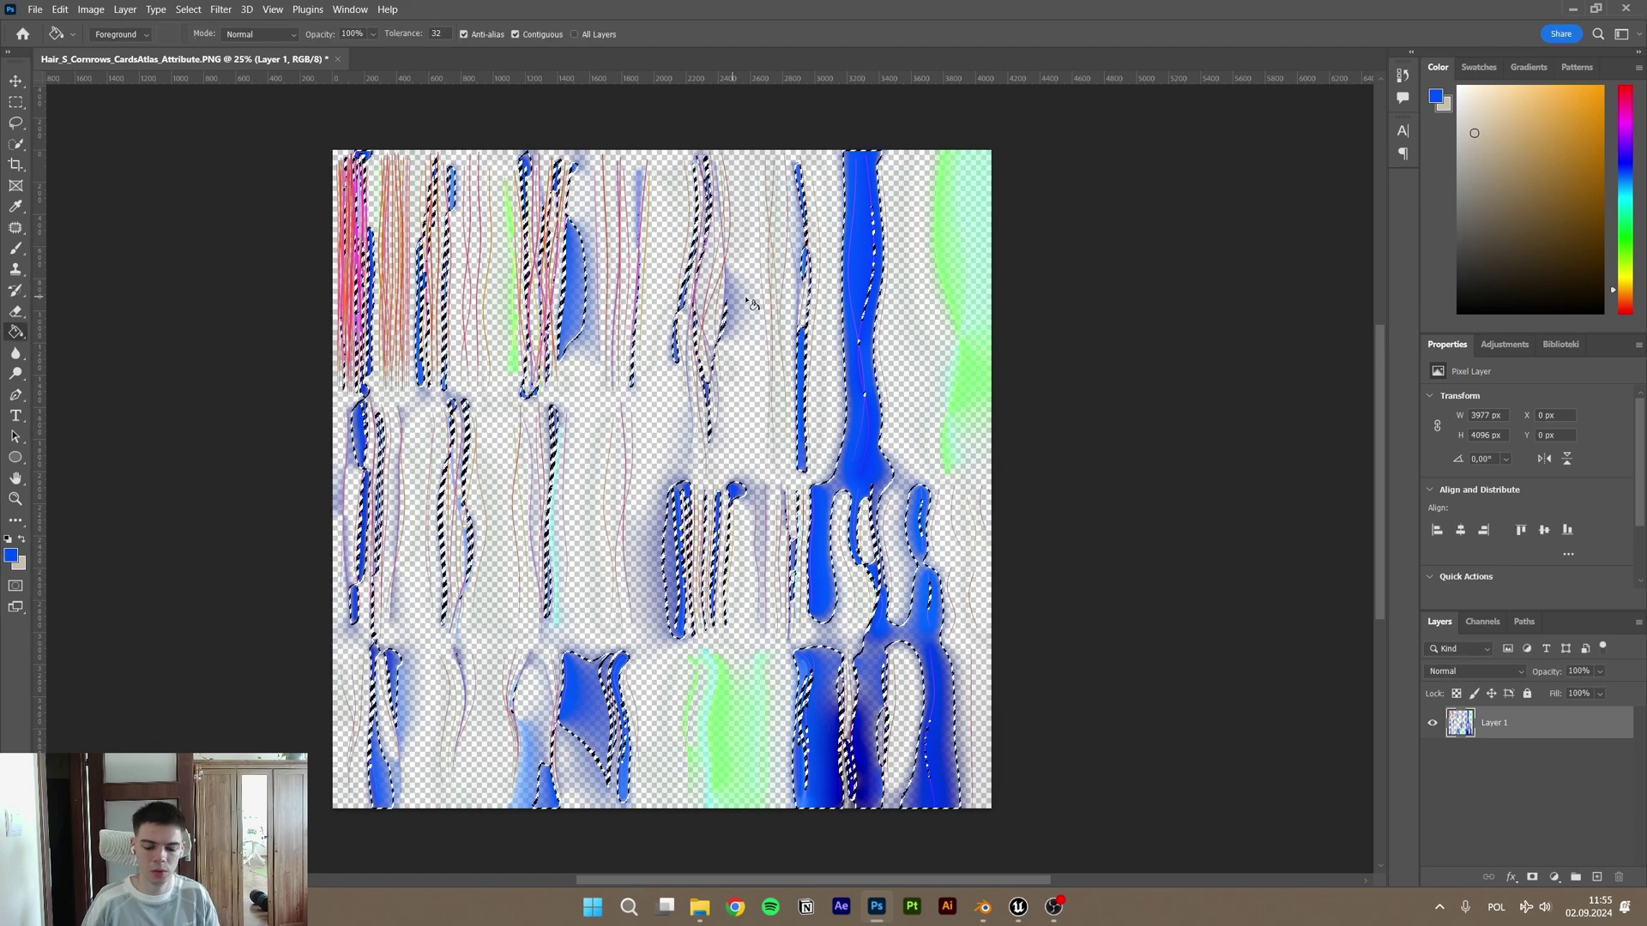
pyautogui.press('Delete')
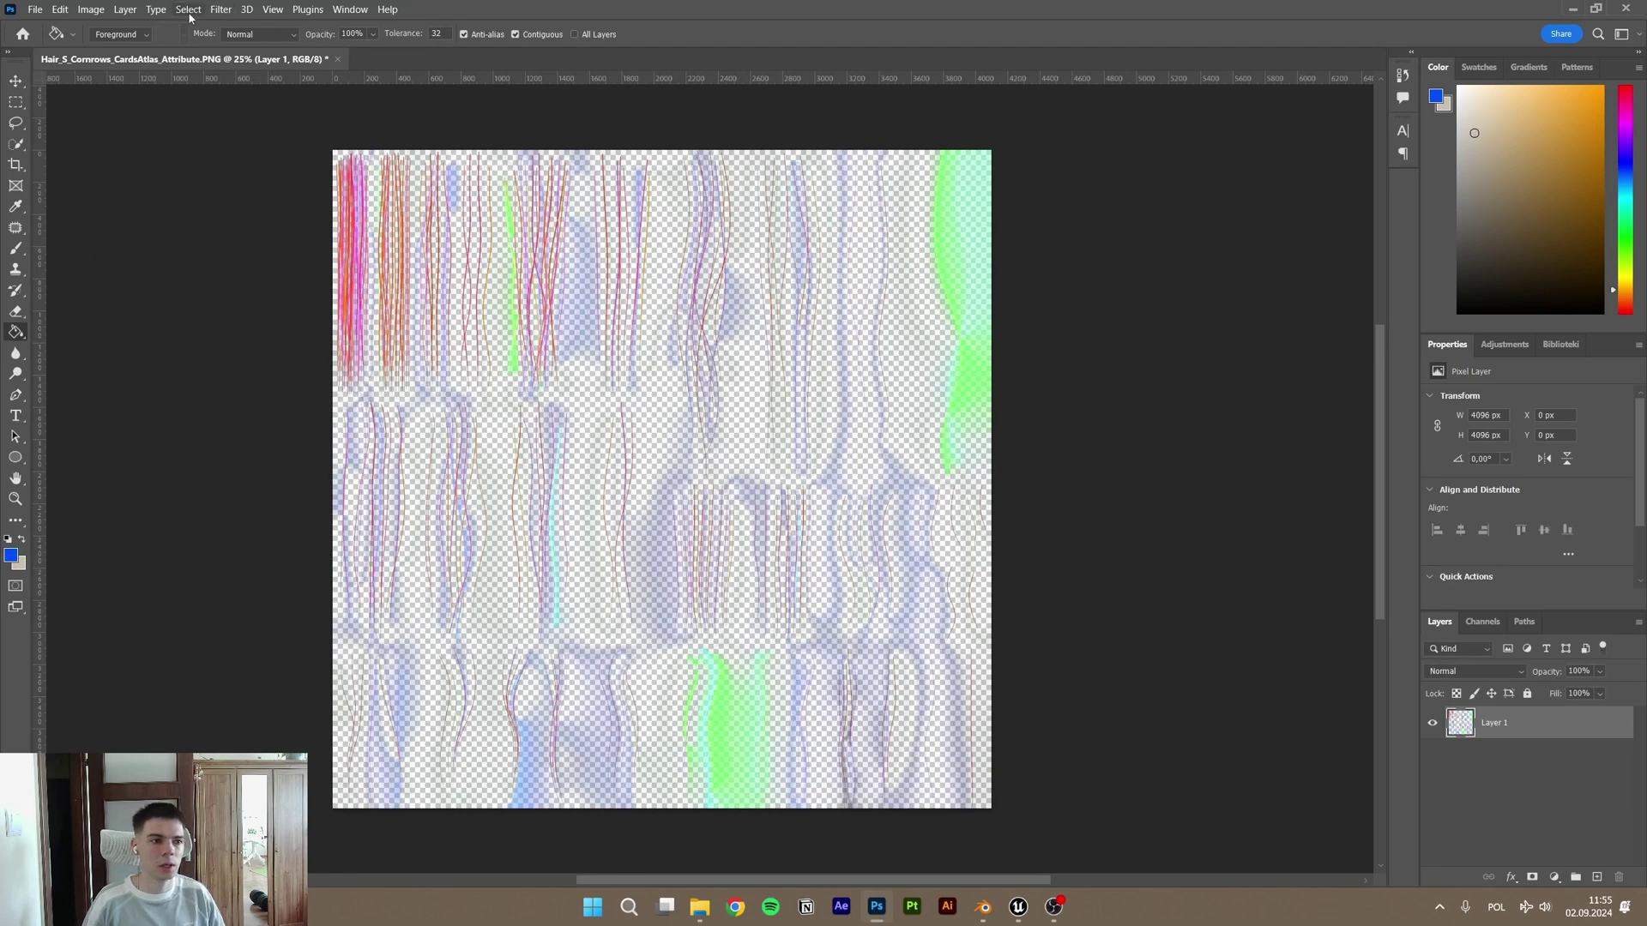
# Step: Select the bright green background areas with Color Range at fuzziness 200, delete them and clear the selection
pyautogui.click(188, 9)
pyautogui.click(210, 161)
pyautogui.click(953, 235)
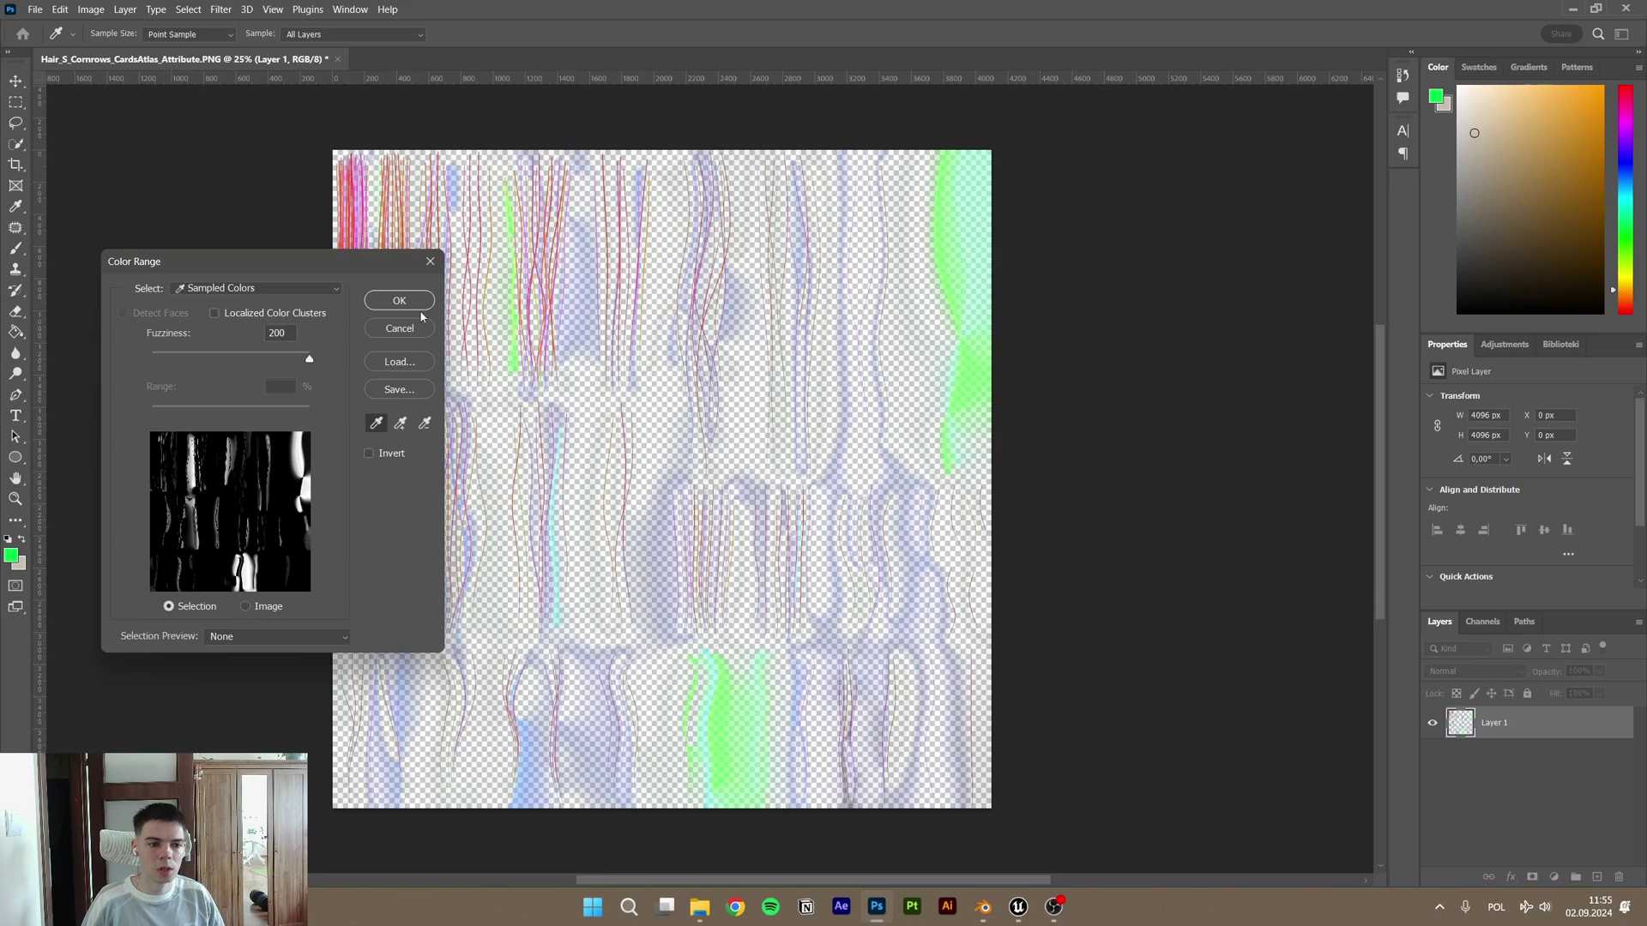
pyautogui.click(397, 301)
pyautogui.press('Delete')
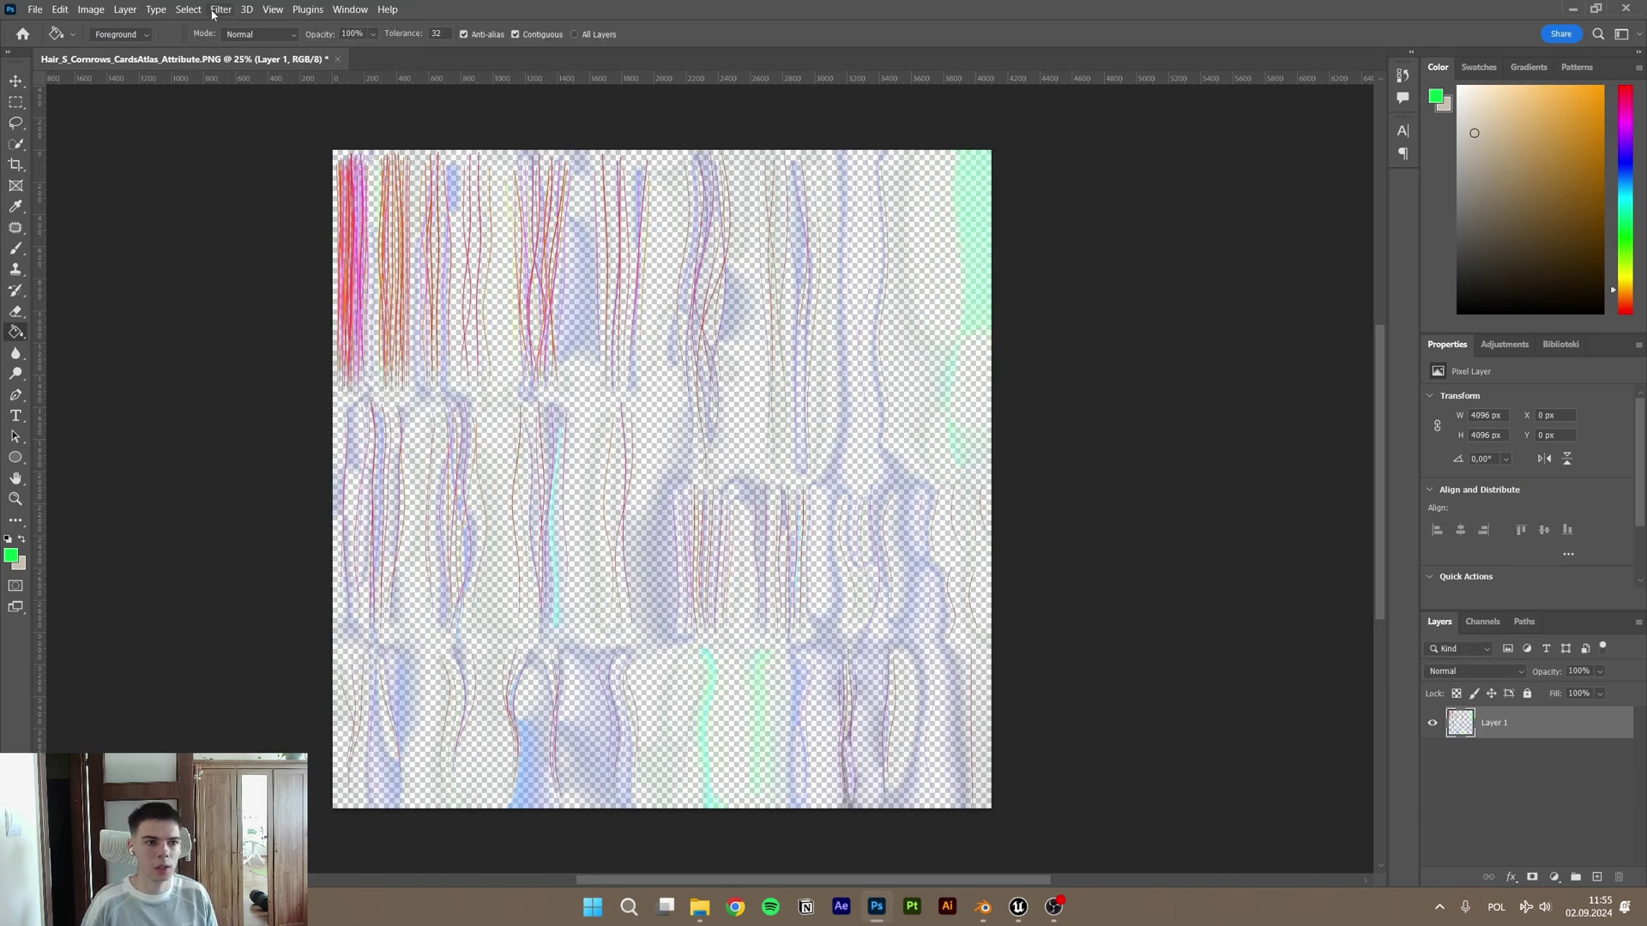
# Step: Sample the faint violet-blue residue around the strands with Color Range, delete the selected areas and clear the selection
pyautogui.click(189, 9)
pyautogui.click(214, 158)
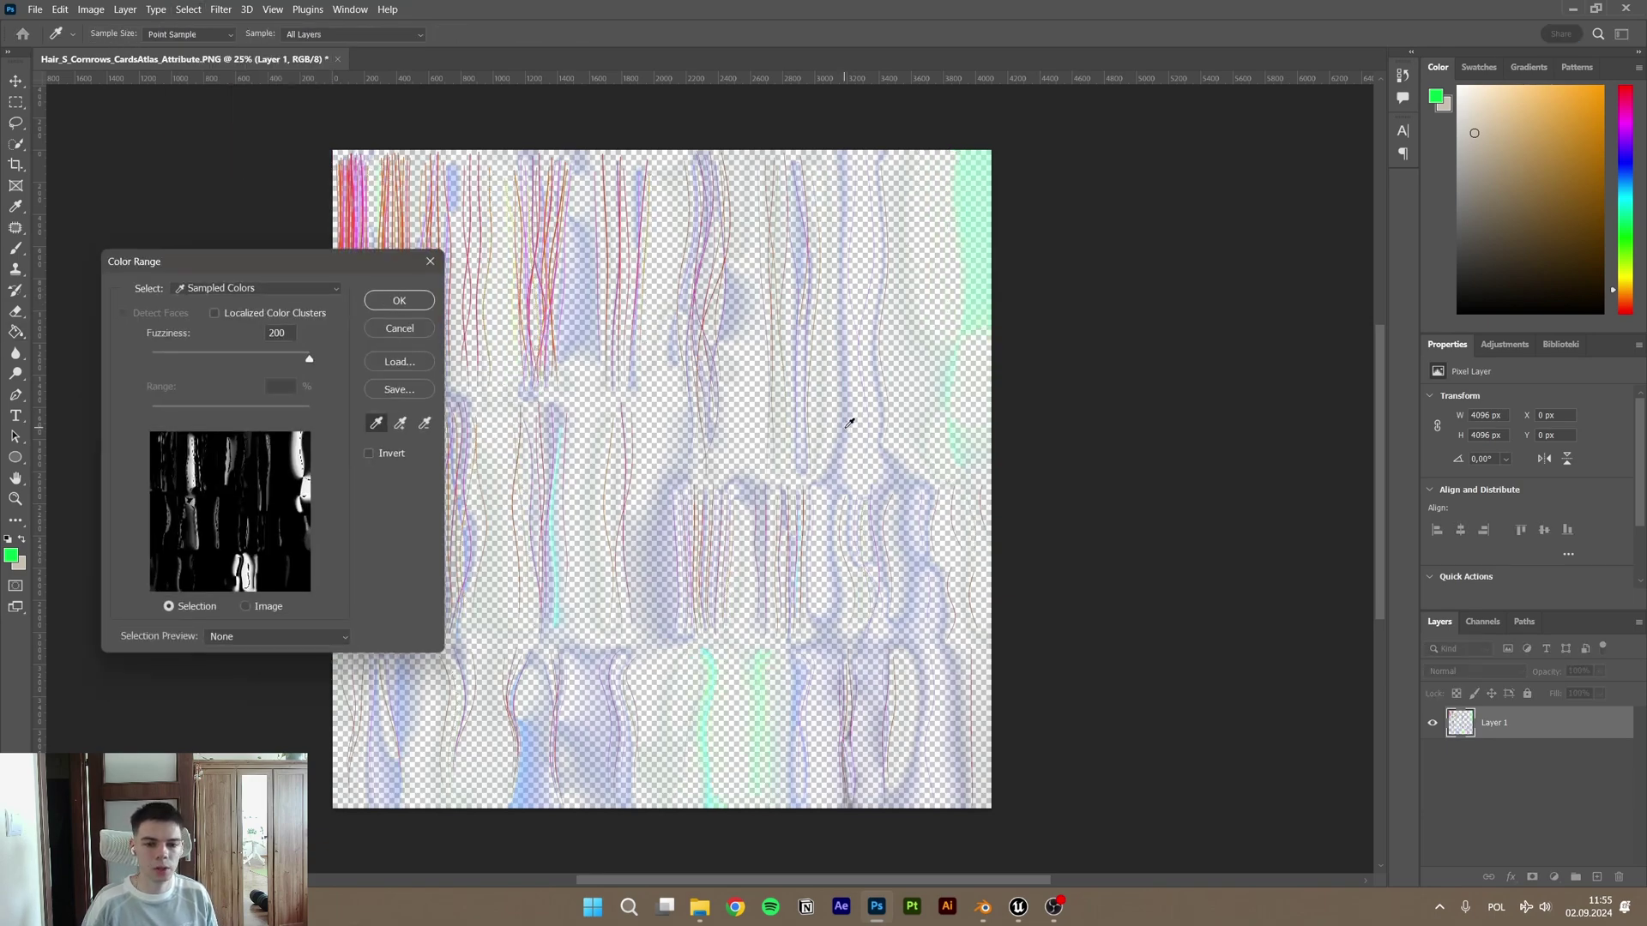
pyautogui.click(850, 423)
pyautogui.click(391, 305)
pyautogui.press('g')
pyautogui.press('Delete')
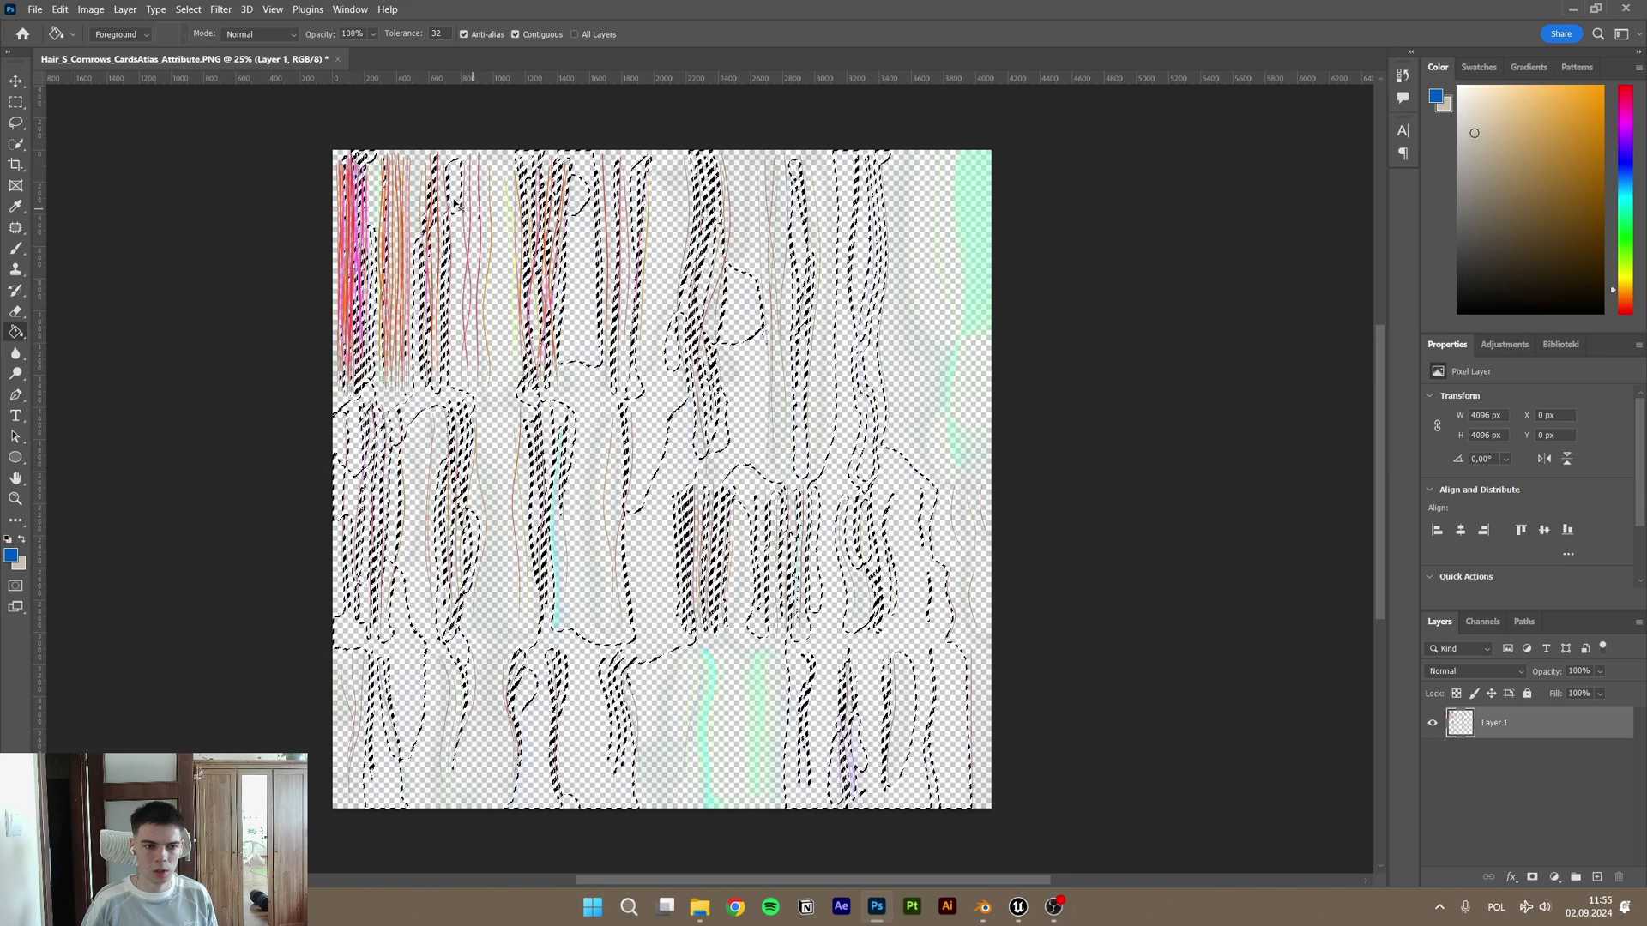
pyautogui.hotkey('ctrl', 'd')
# Step: Sample the remaining turquoise patch near the texture's upper-right corner with Color Range, delete the selected areas and clear the selection
pyautogui.click(189, 10)
pyautogui.click(215, 158)
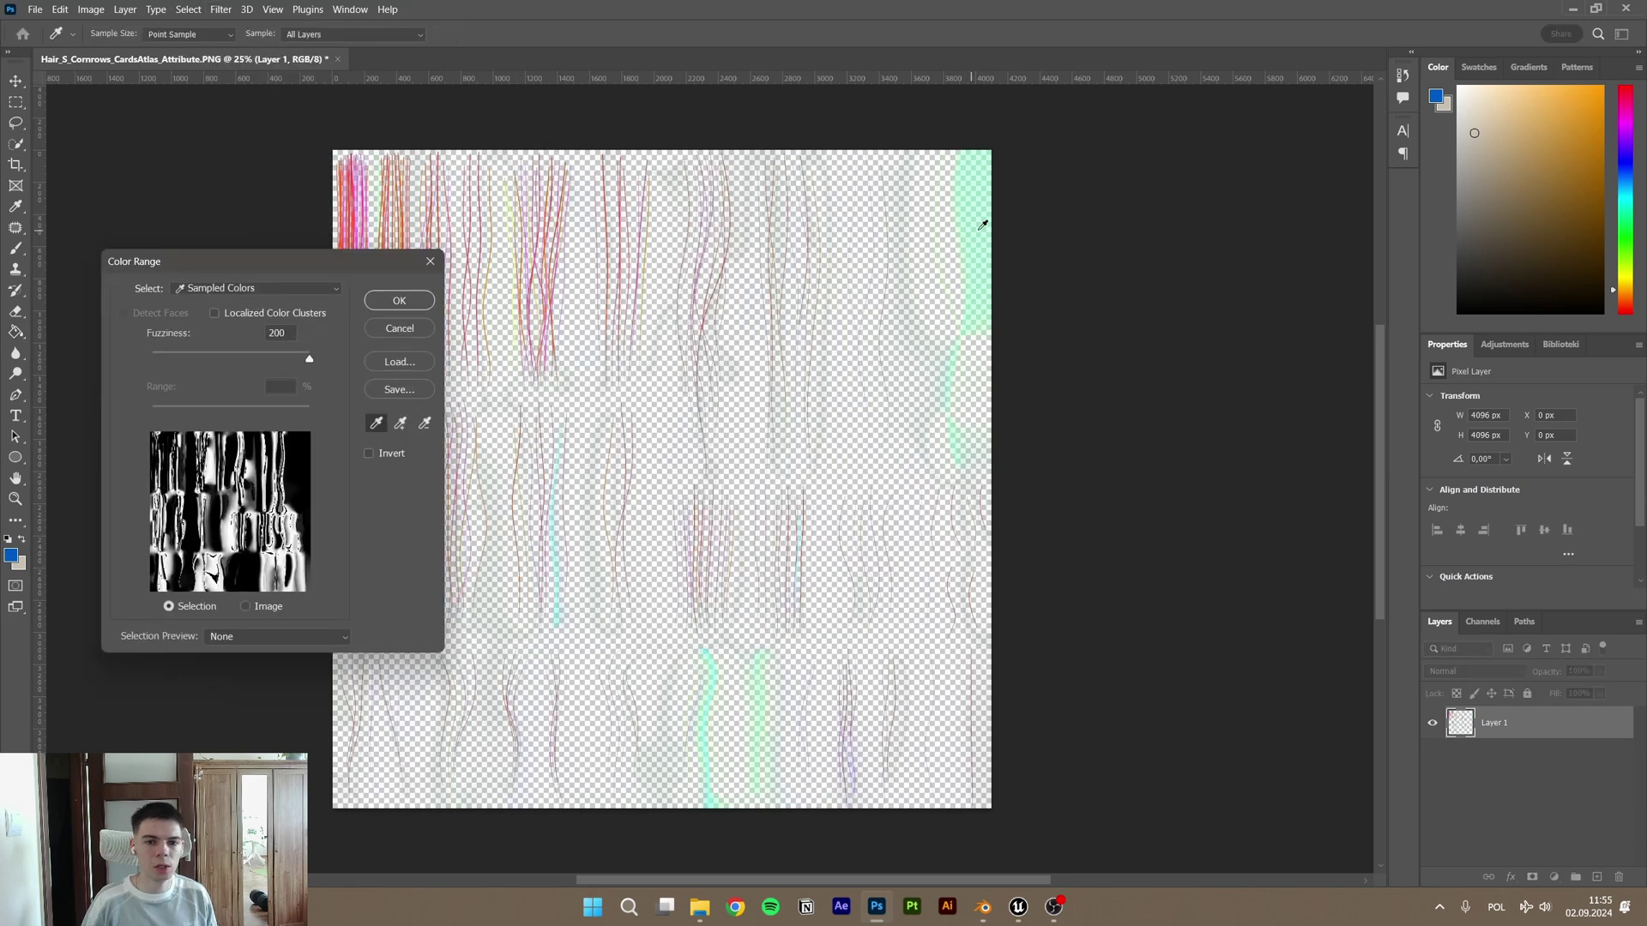
pyautogui.click(978, 221)
pyautogui.click(391, 306)
pyautogui.press('Delete')
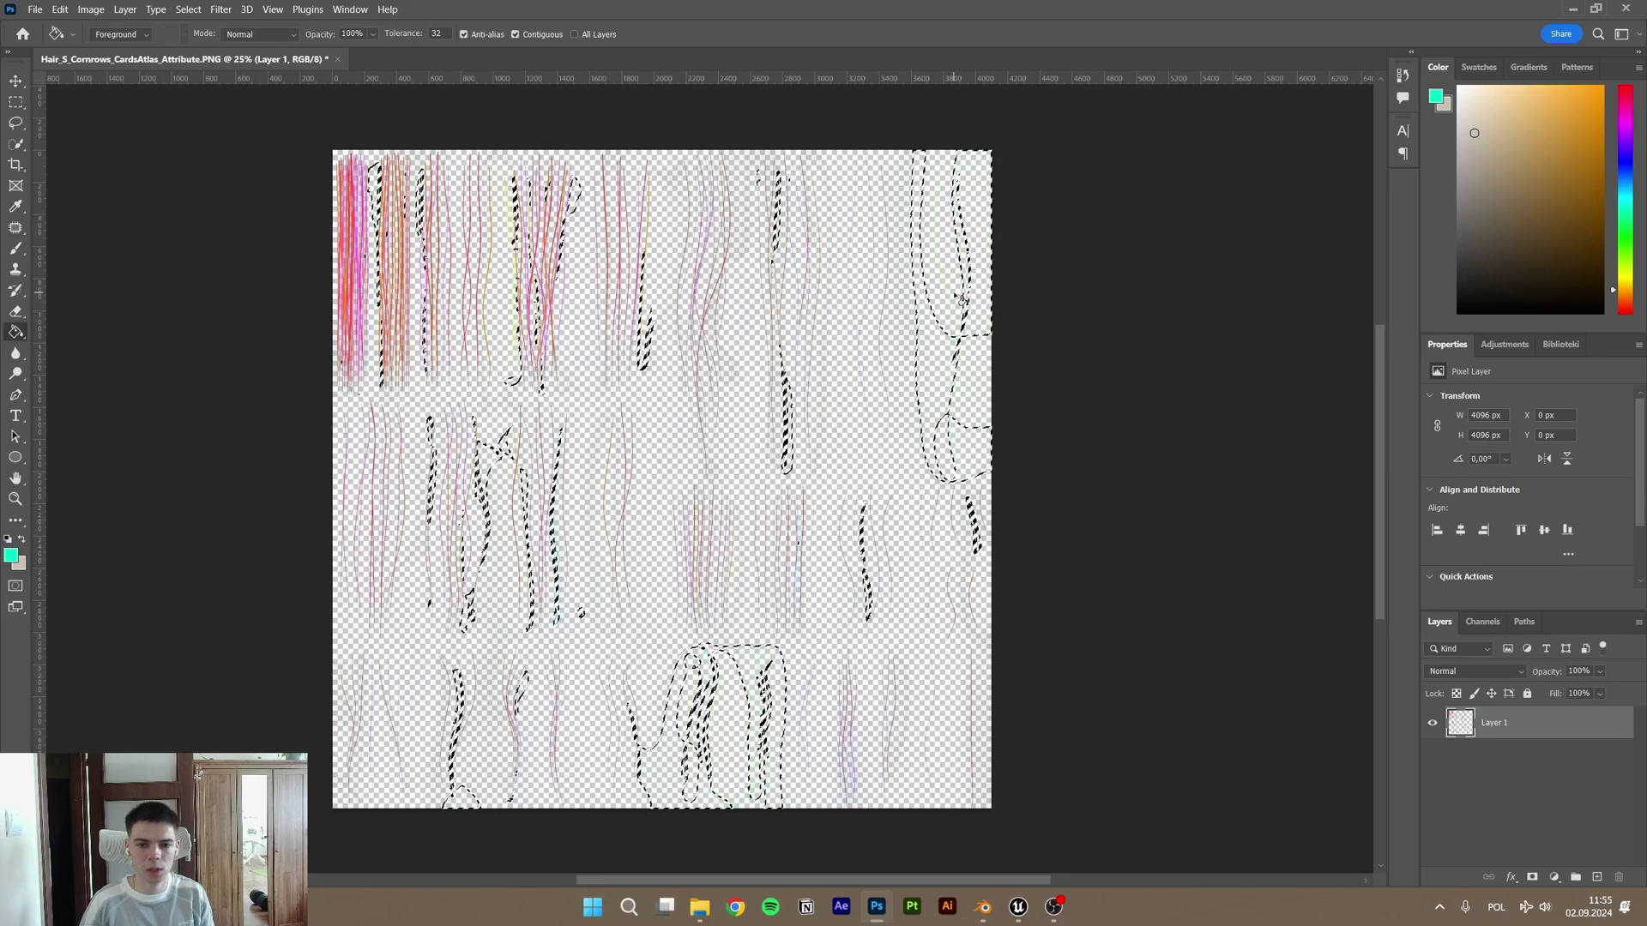
pyautogui.hotkey('ctrl', 'd')
# Step: Sample the faint dark green residue between the strands with Color Range, delete the selected areas and clear the selection
pyautogui.click(188, 10)
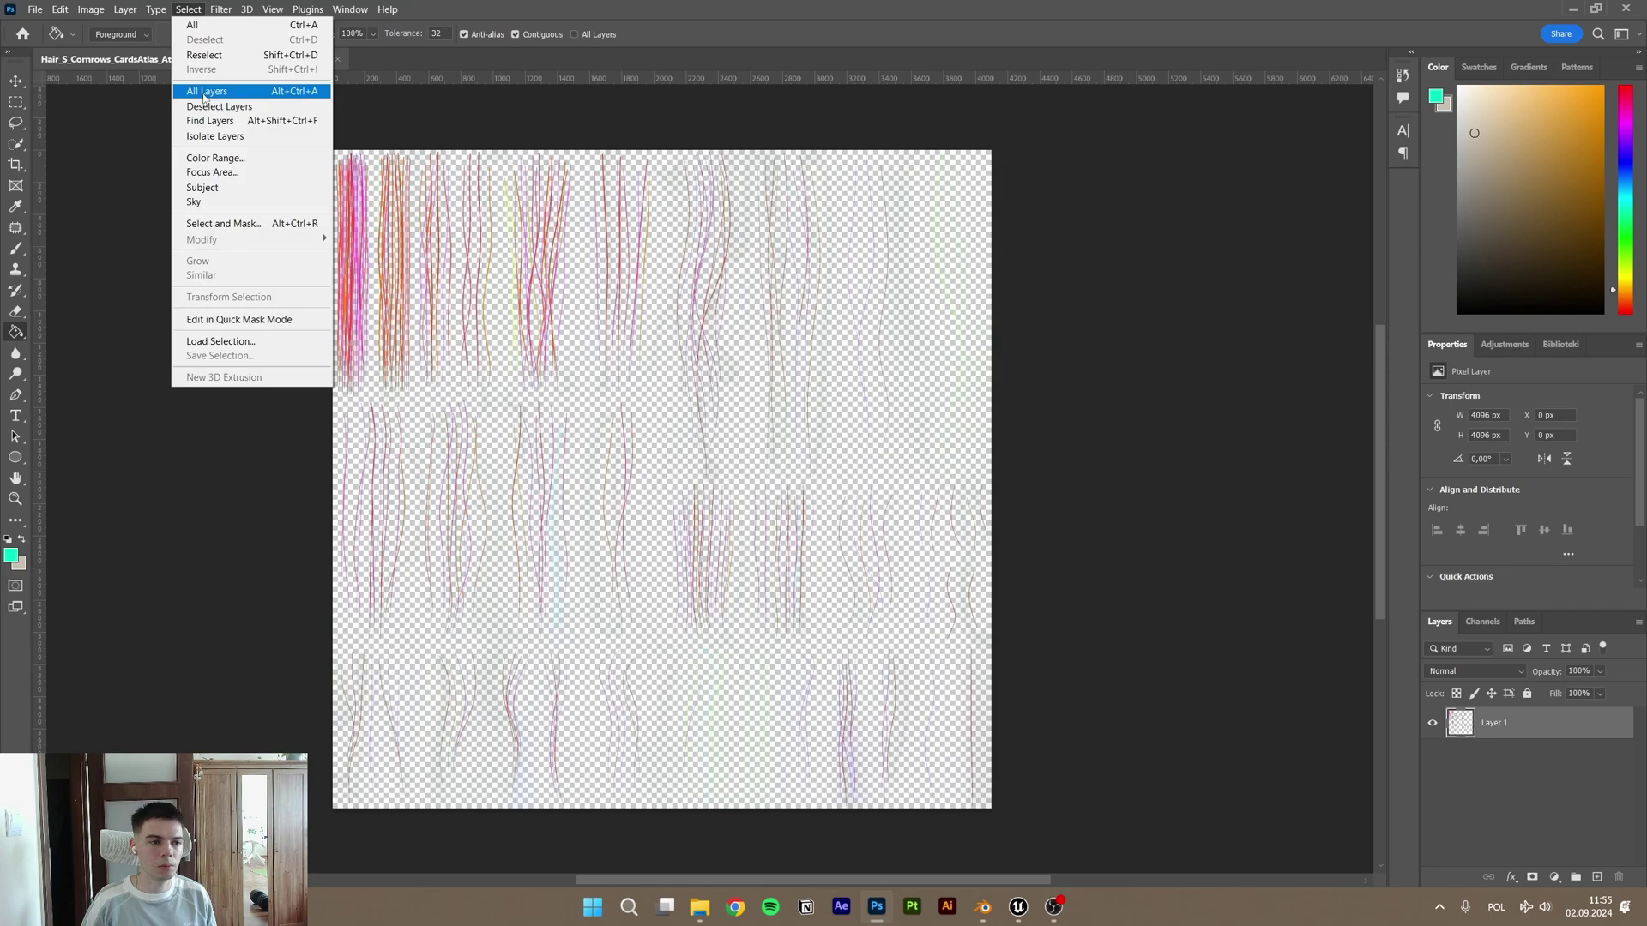
pyautogui.click(215, 158)
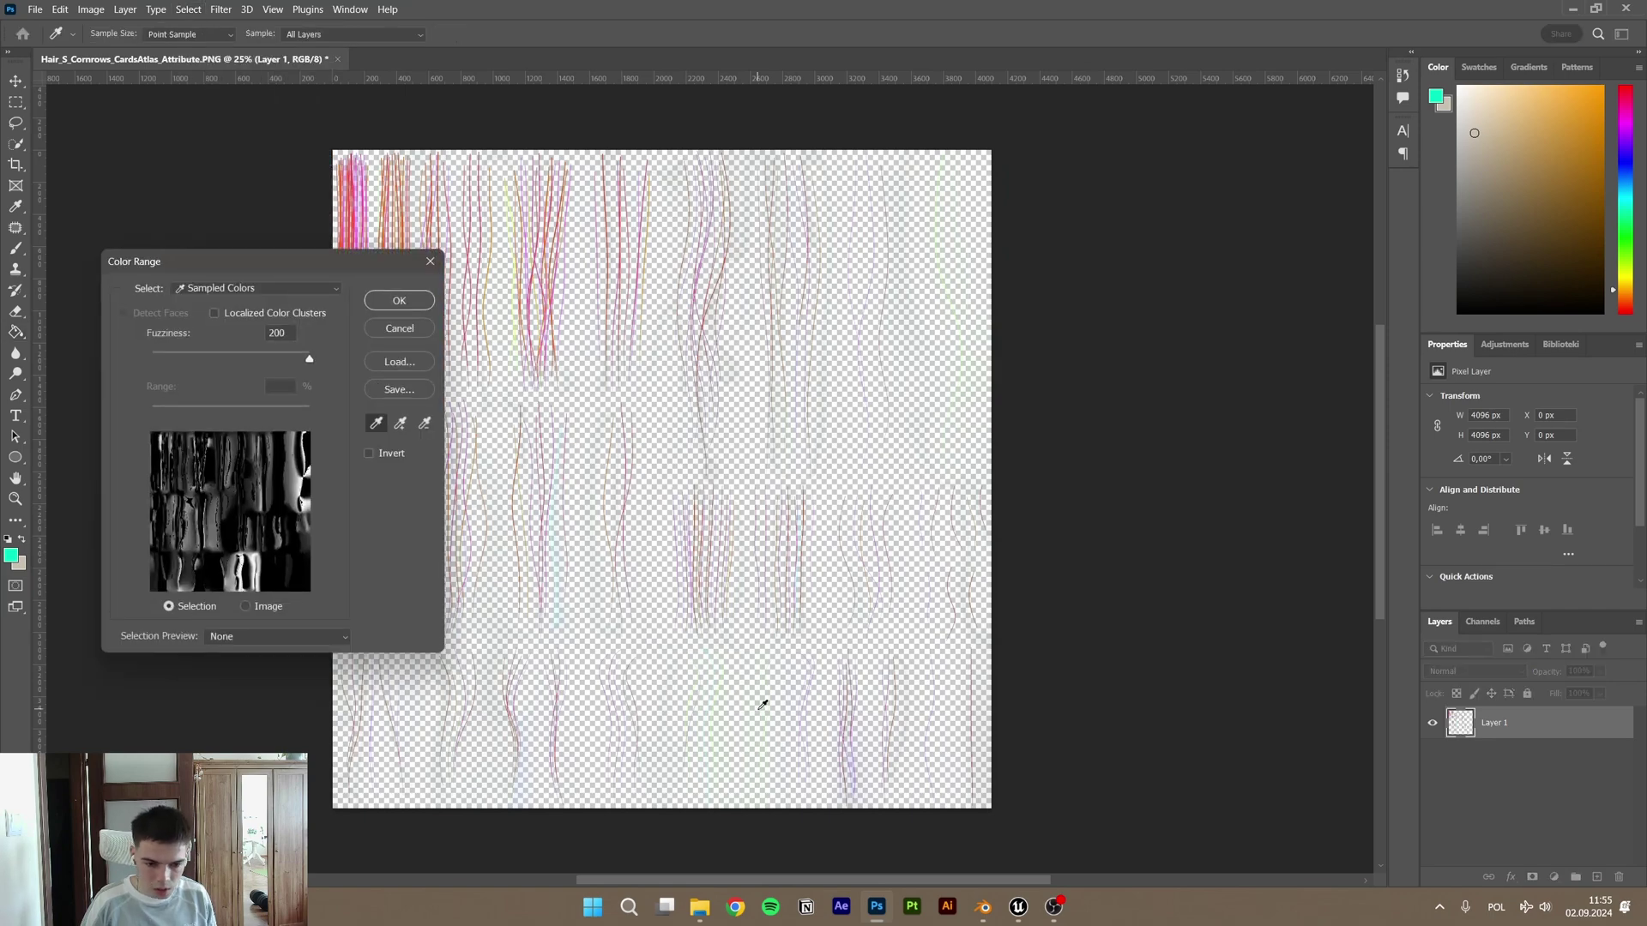
pyautogui.click(826, 375)
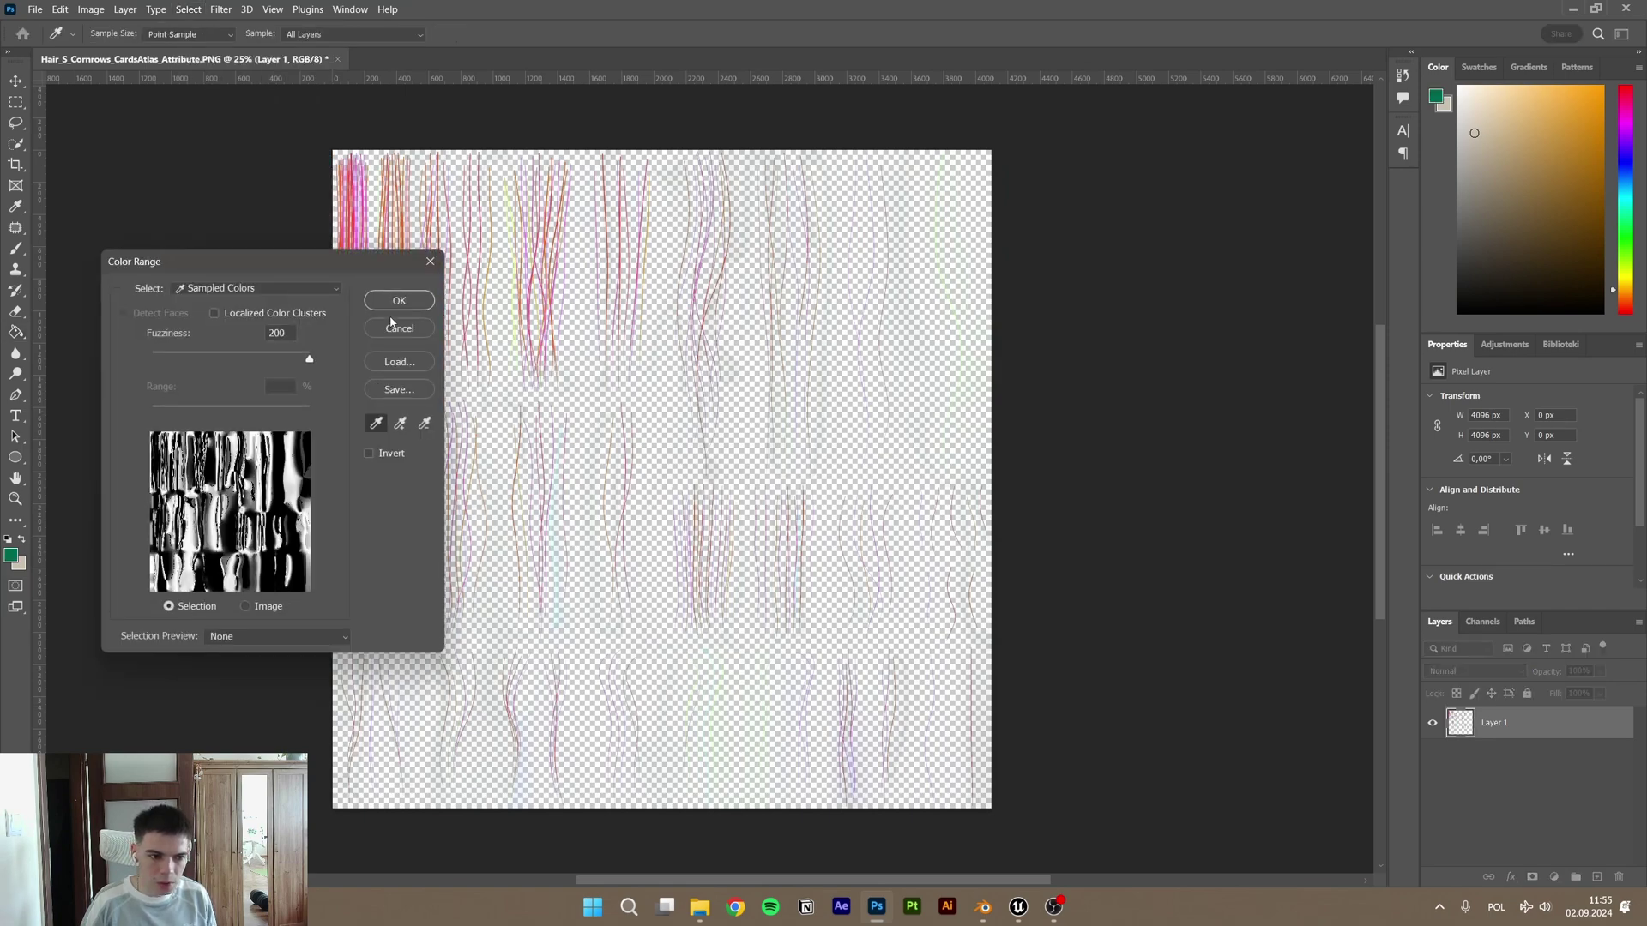
pyautogui.click(399, 300)
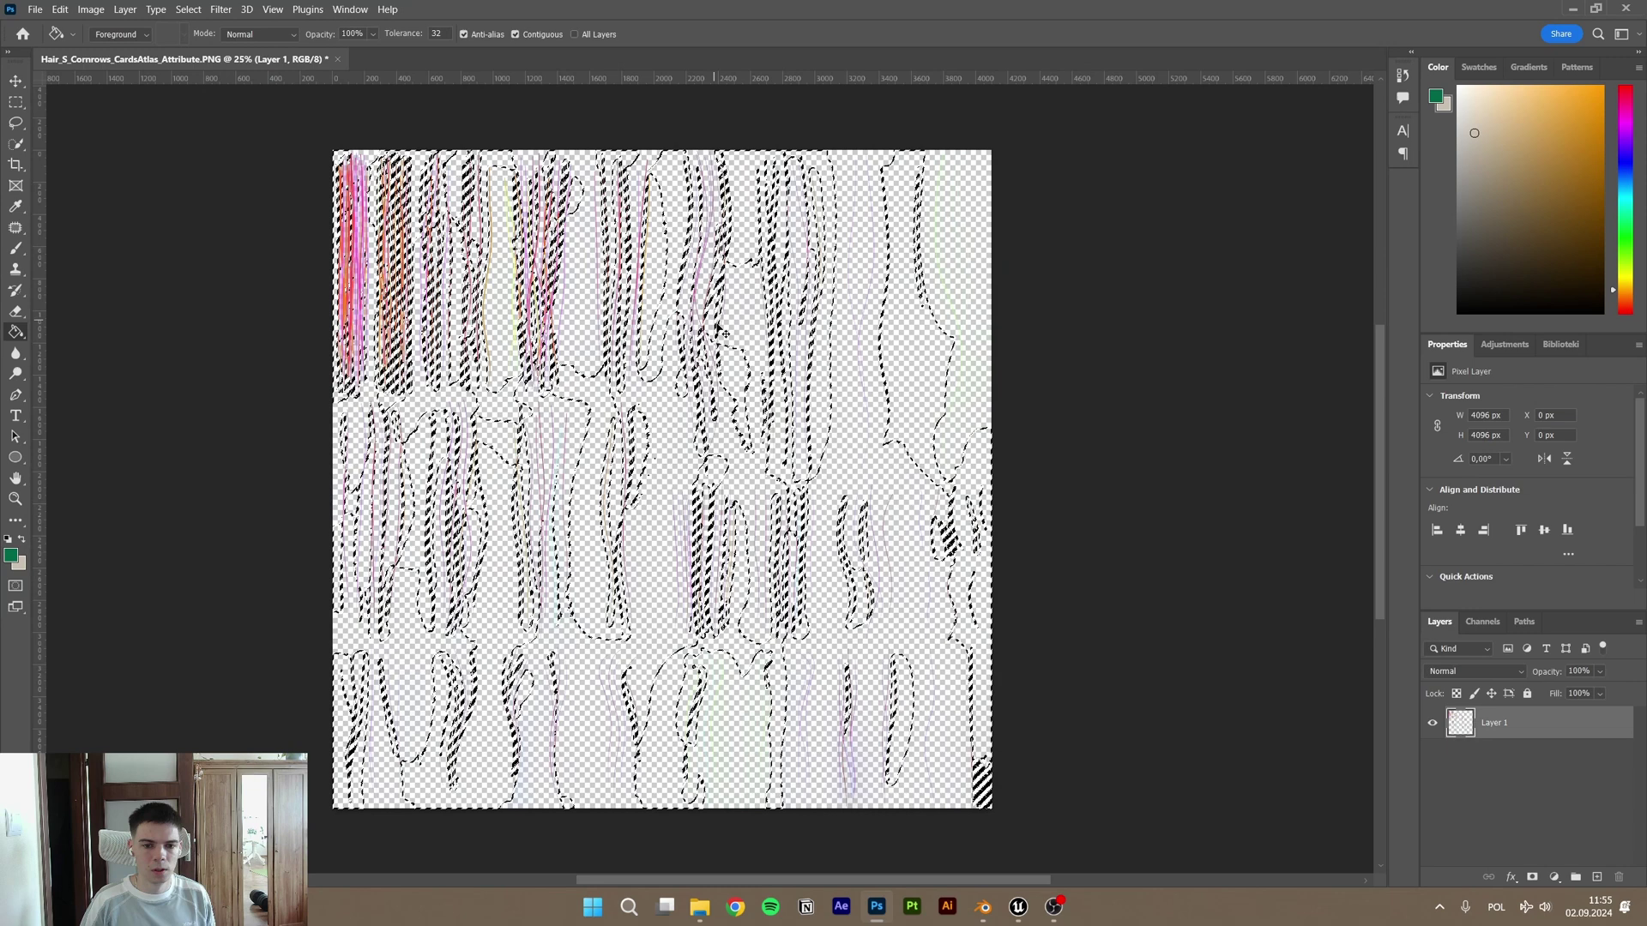
pyautogui.press('Delete')
pyautogui.hotkey('ctrl', 'd')
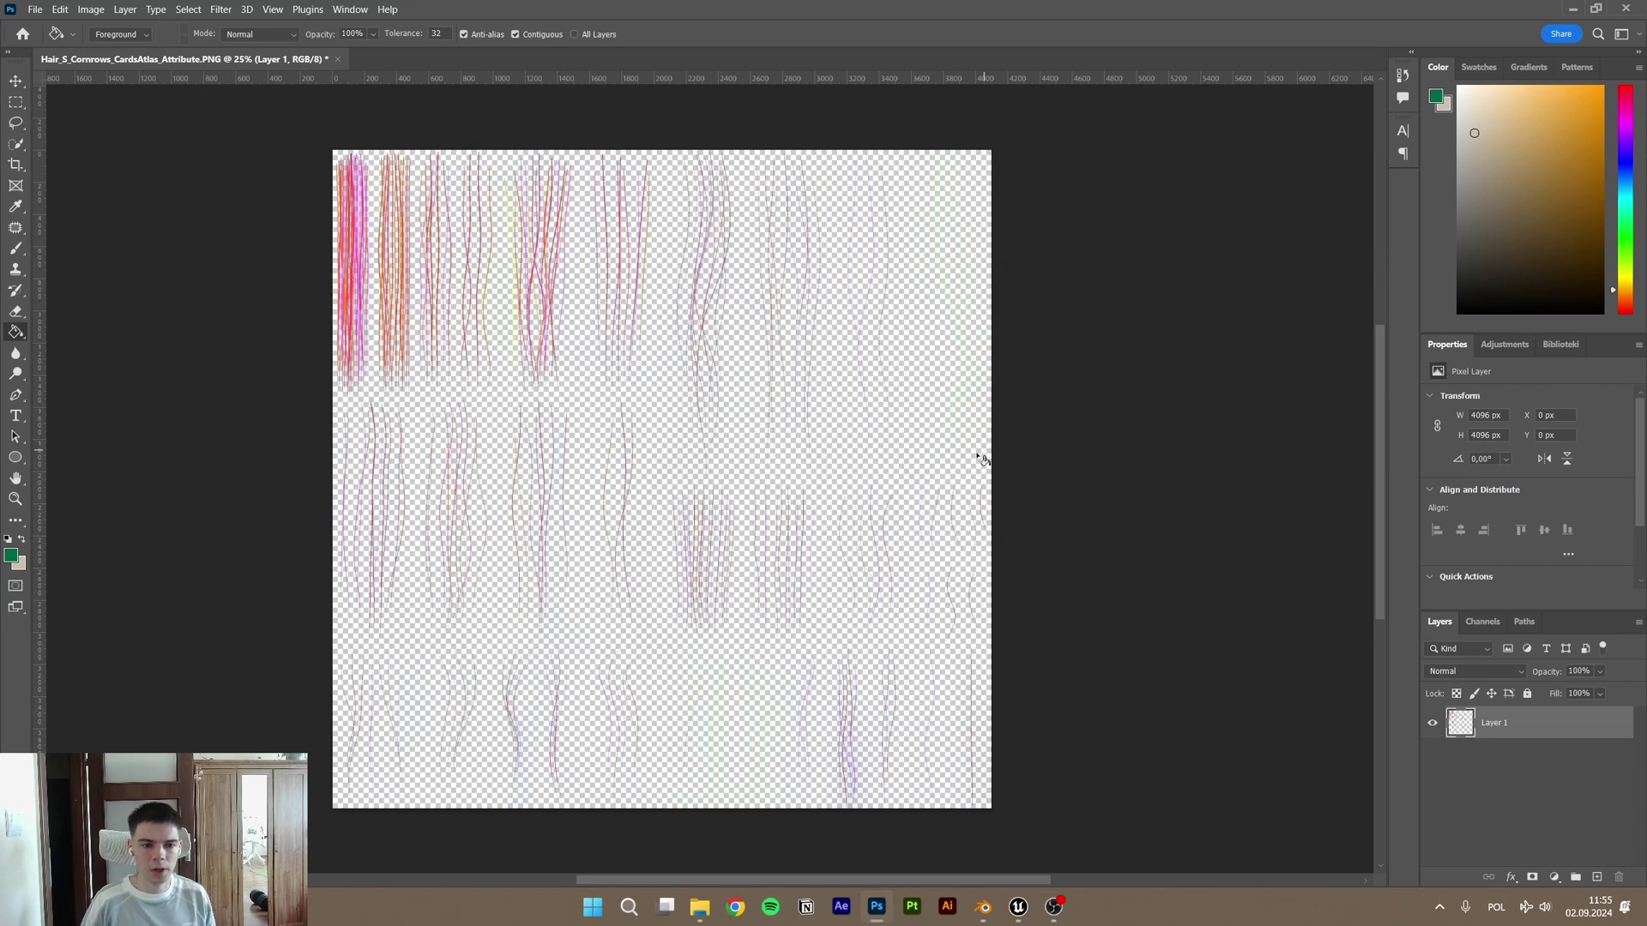
# Step: Apply a white Color Overlay effect with Normal blending and 100% opacity to the hair strand layer
pyautogui.click(1512, 878)
pyautogui.click(1583, 815)
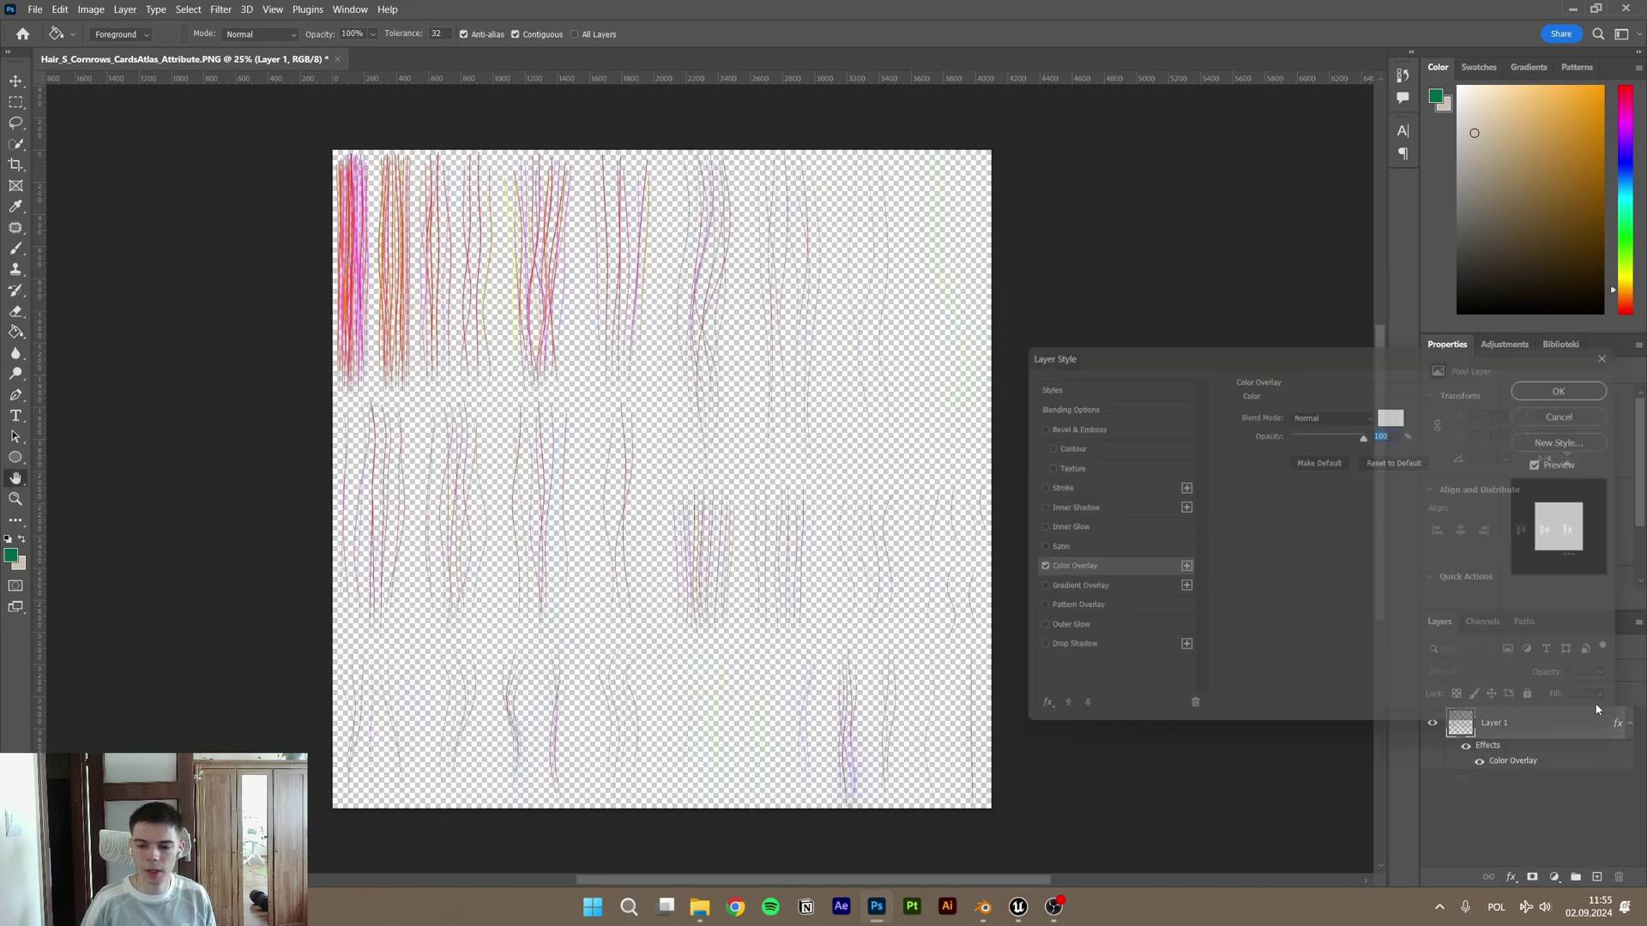
pyautogui.click(1579, 383)
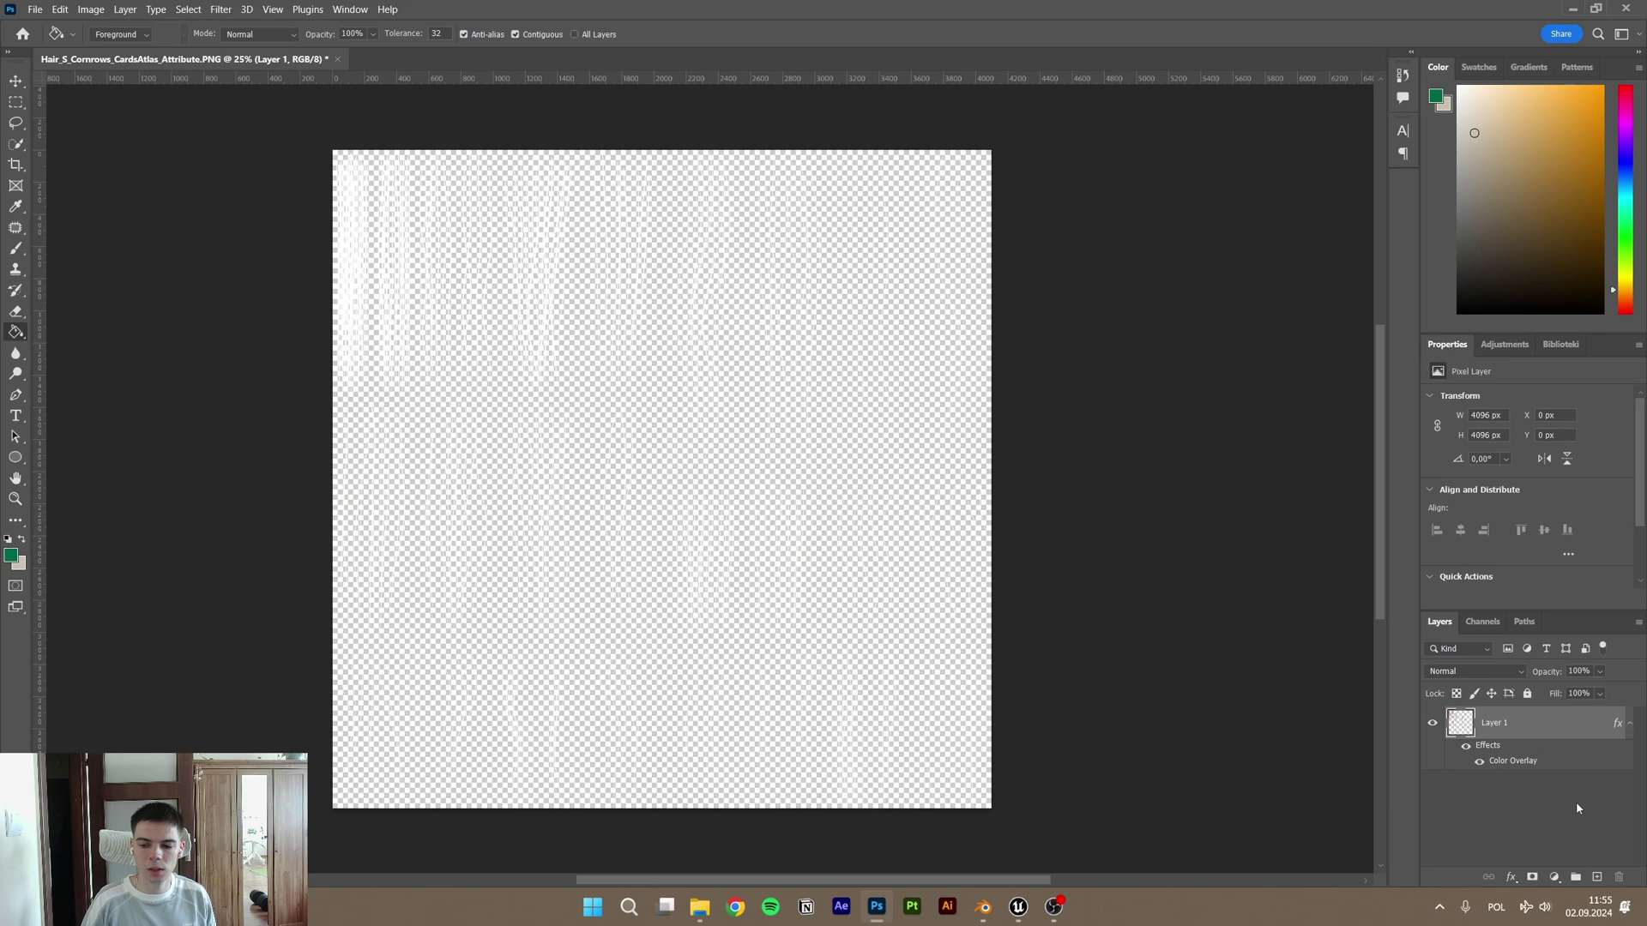
# Step: Add a new layer beneath Layer 1 and fill it with black (#000000), hiding Layer 1 during the fill
pyautogui.click(1597, 879)
pyautogui.moveTo(1562, 729); pyautogui.dragTo(1553, 784)
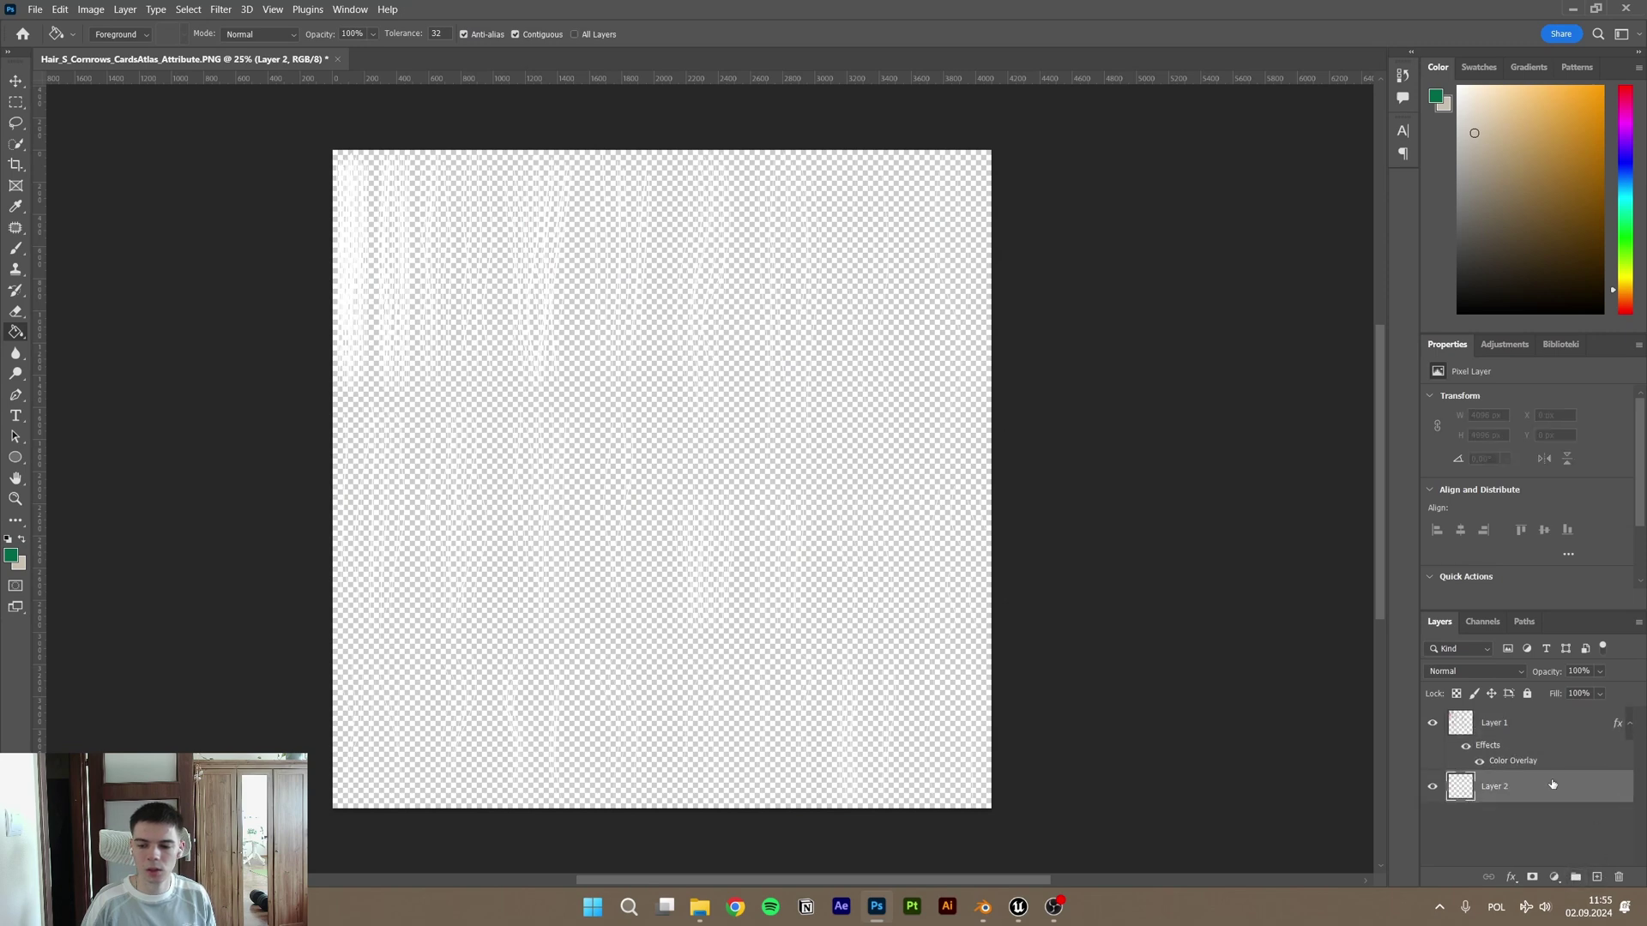
pyautogui.click(1431, 725)
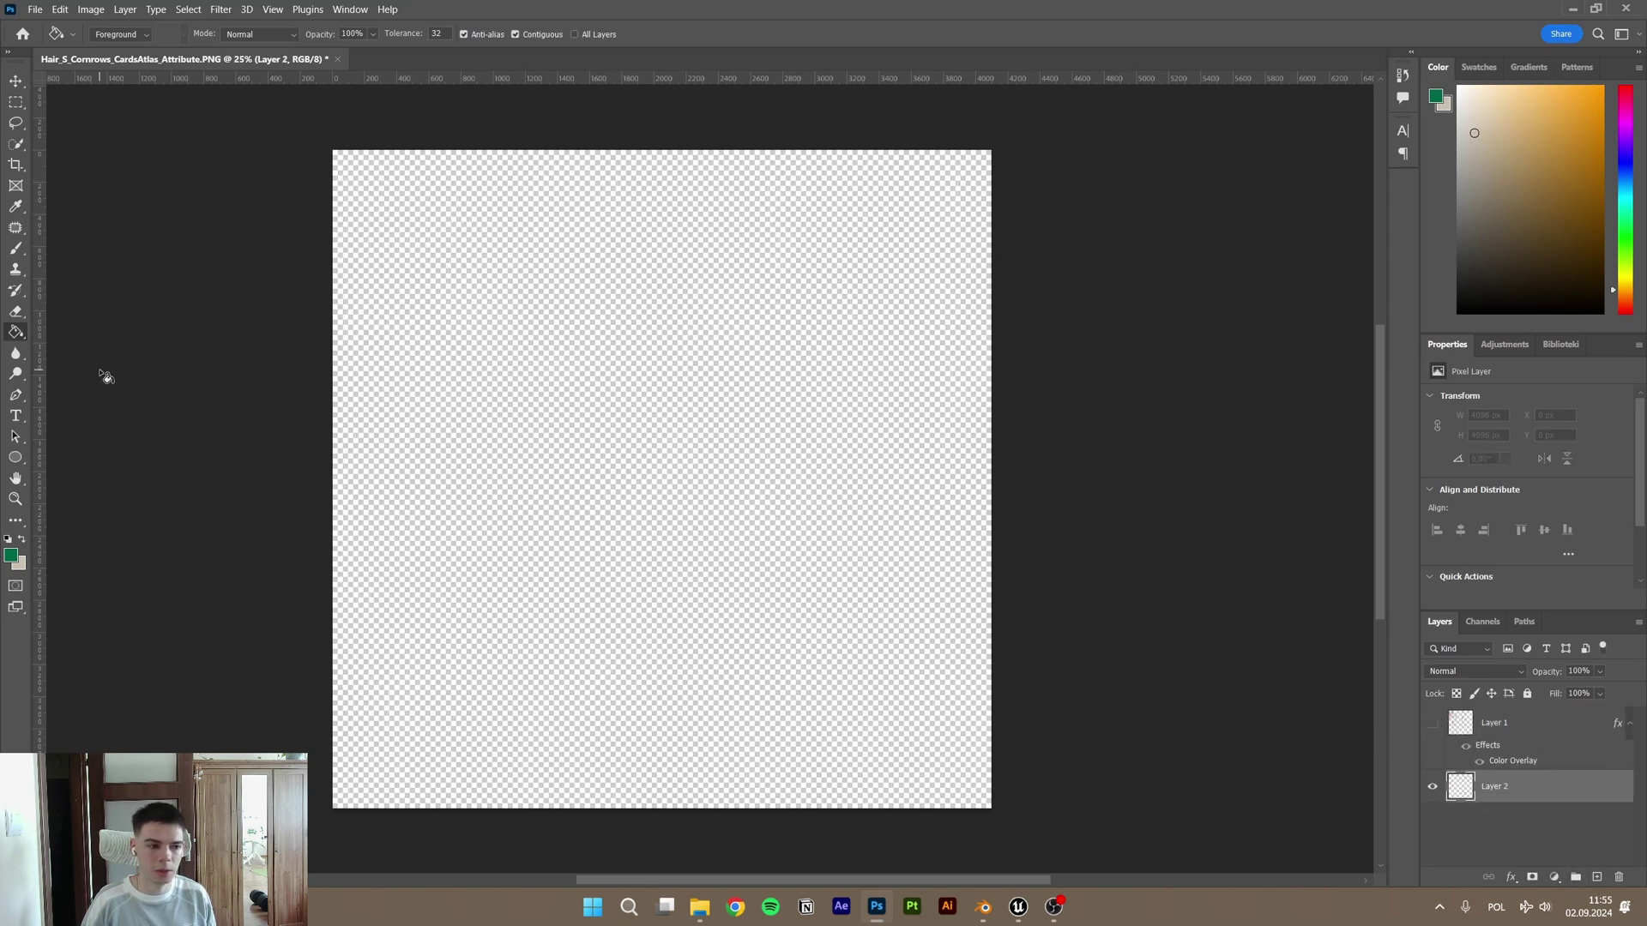
pyautogui.click(11, 556)
pyautogui.moveTo(823, 802); pyautogui.dragTo(769, 811)
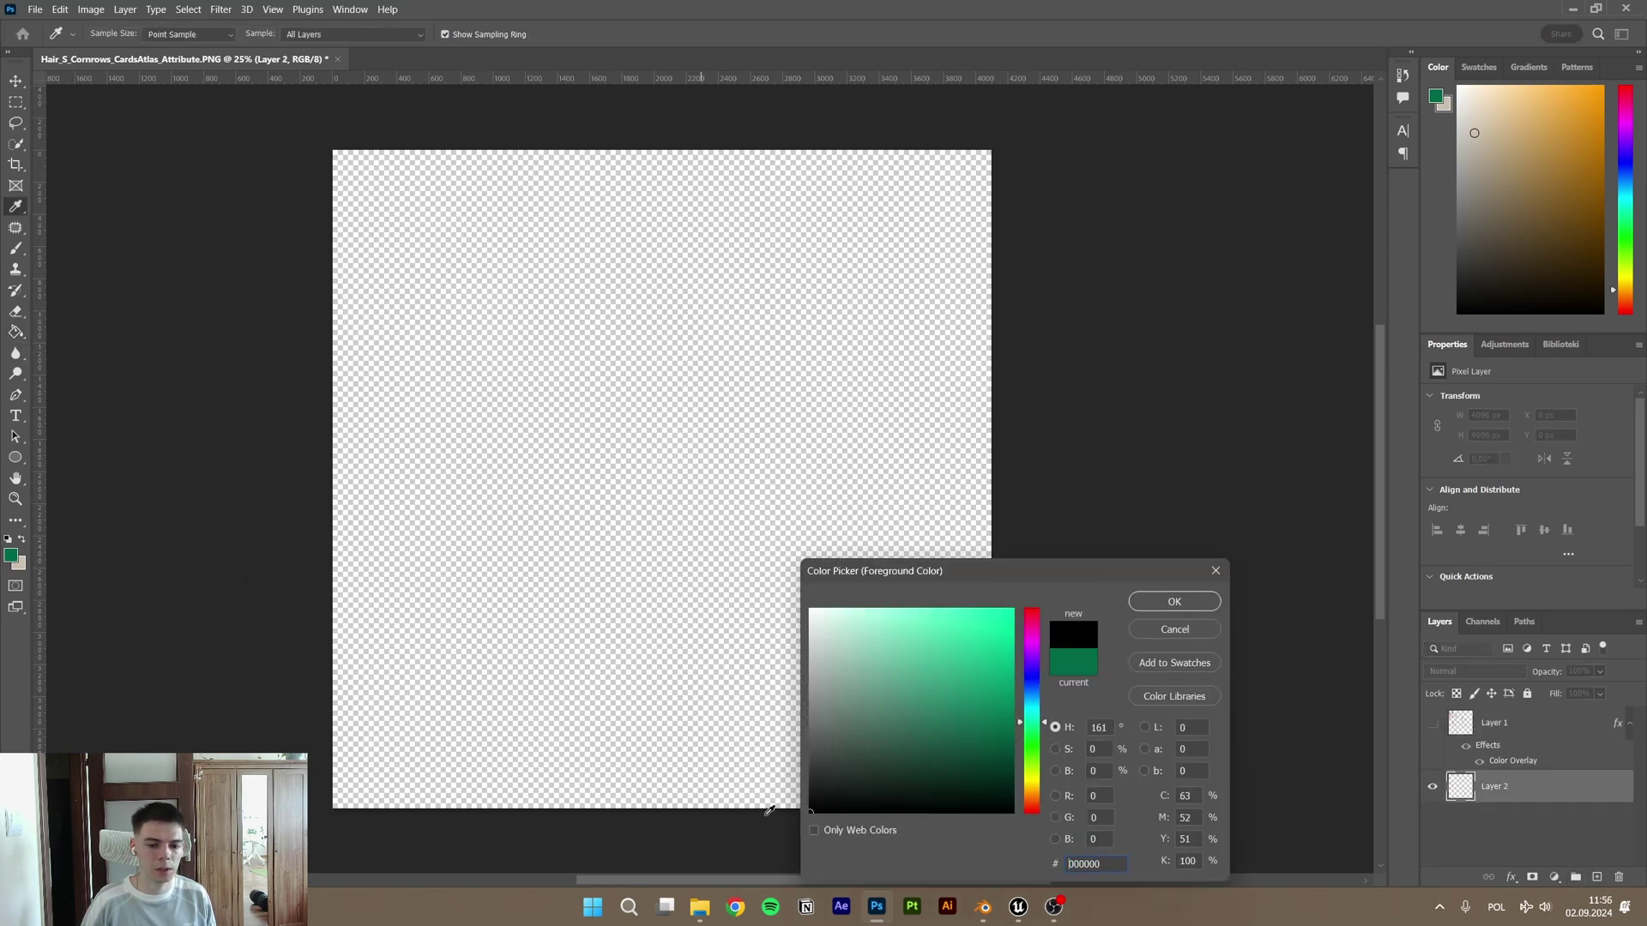
pyautogui.click(1187, 611)
pyautogui.click(725, 504)
pyautogui.click(1432, 722)
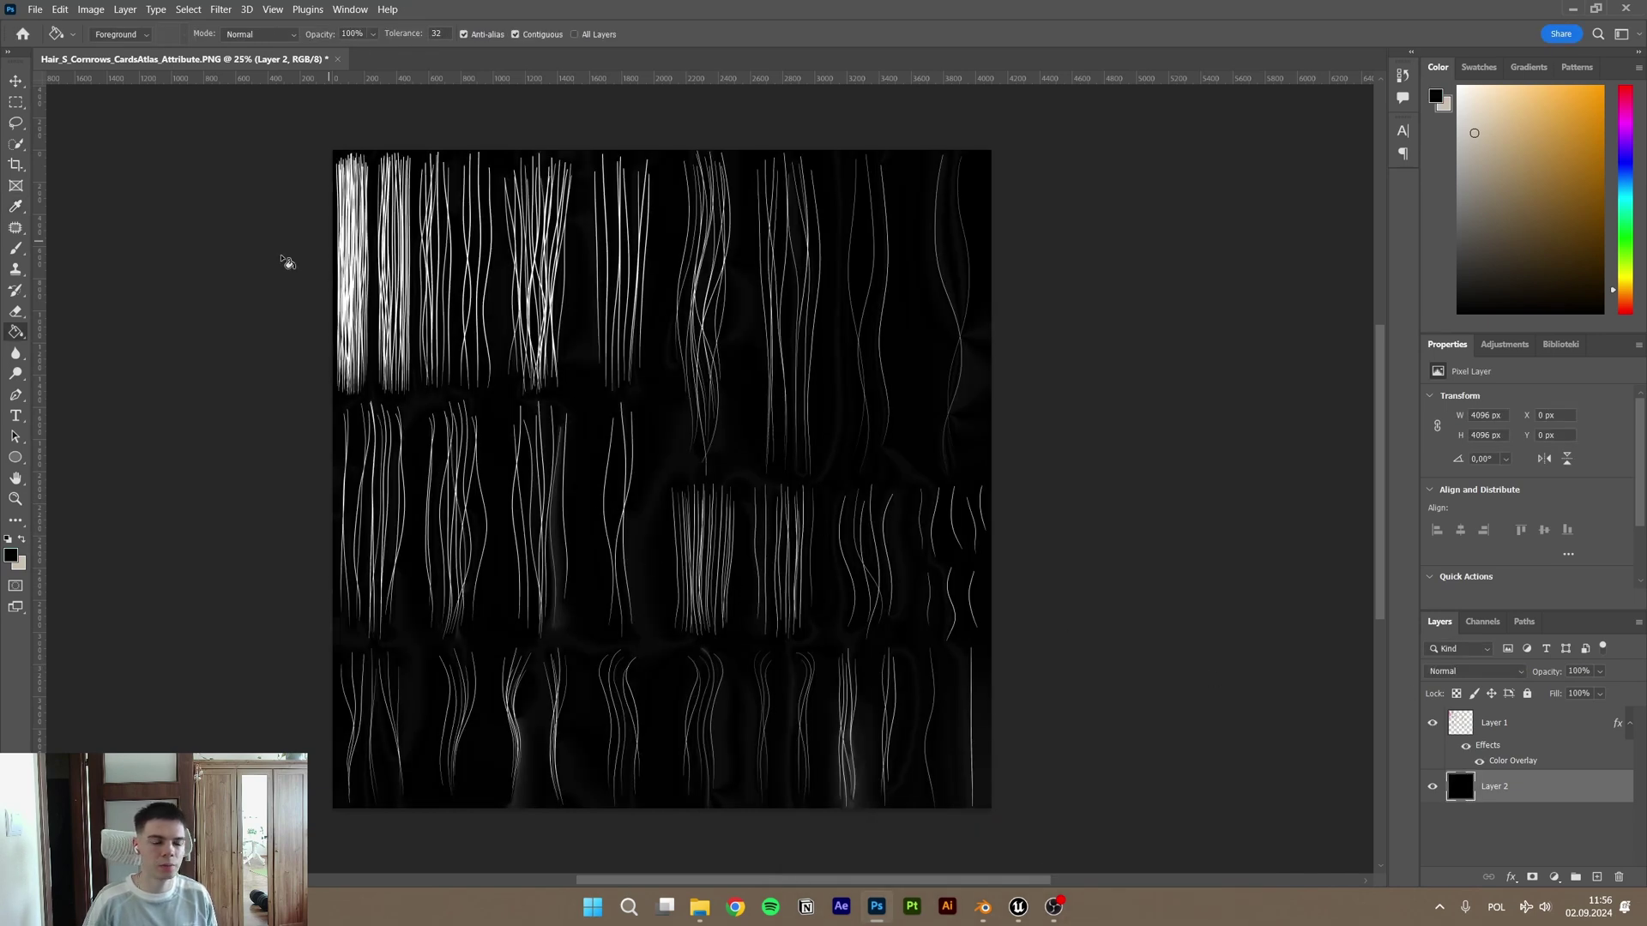
# Step: Export the black-and-white strand texture as a PNG into the Woma folder, overwriting the existing Hair_S_Cornrows_CardsAtlas_Attribute file
pyautogui.click(35, 10)
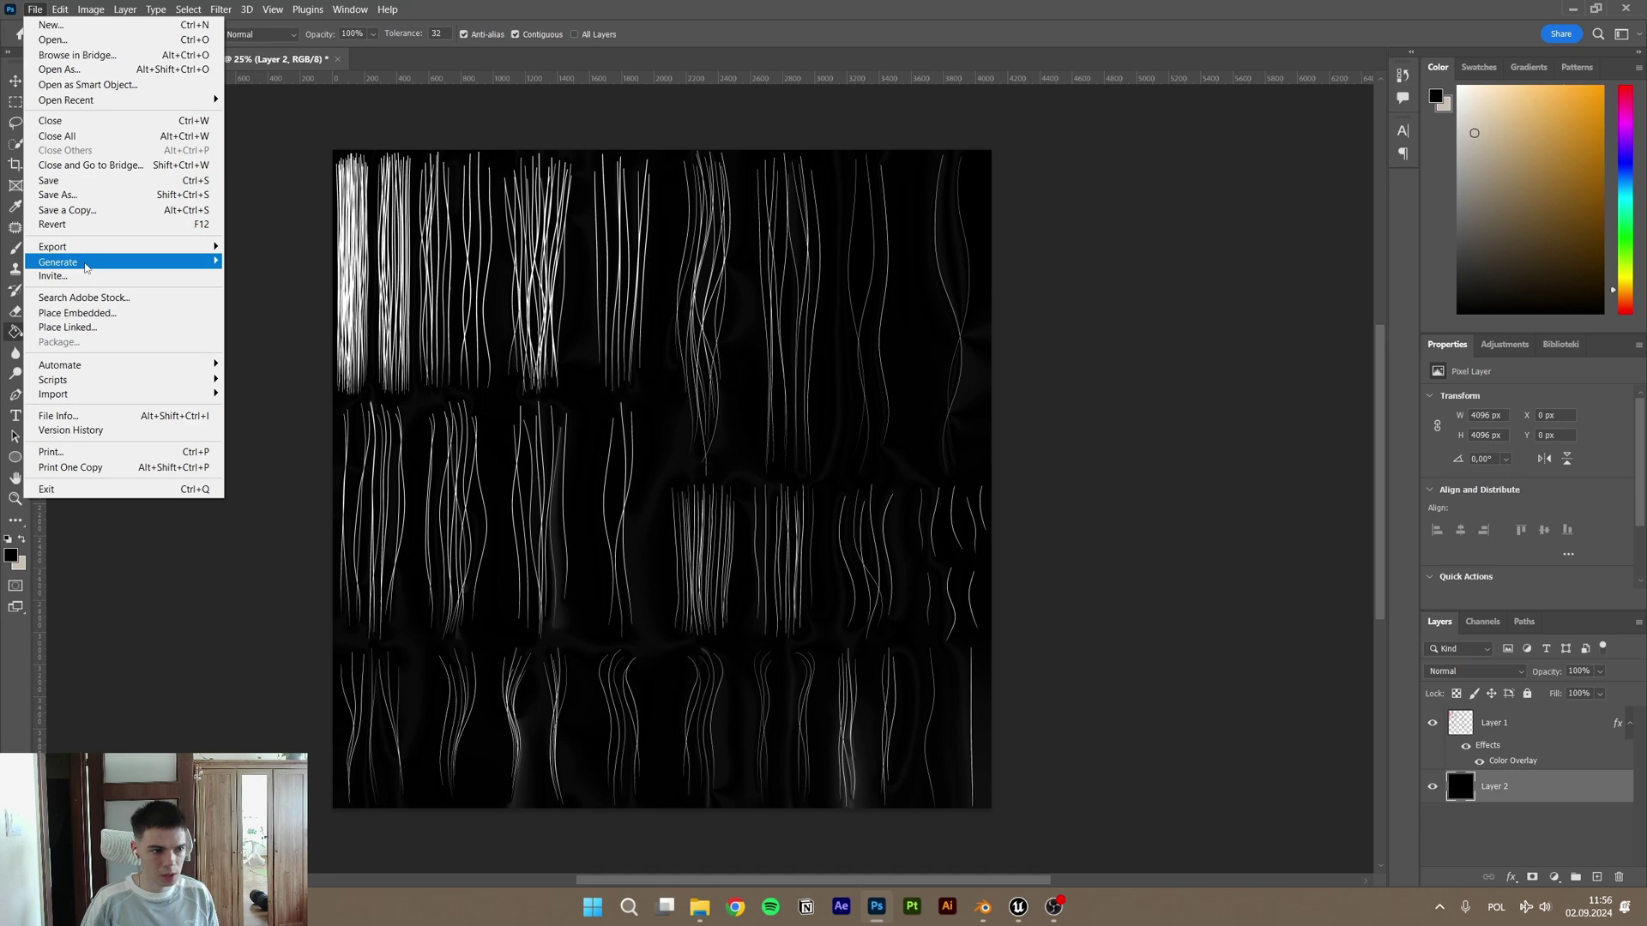
pyautogui.moveTo(172, 246)
pyautogui.click(313, 249)
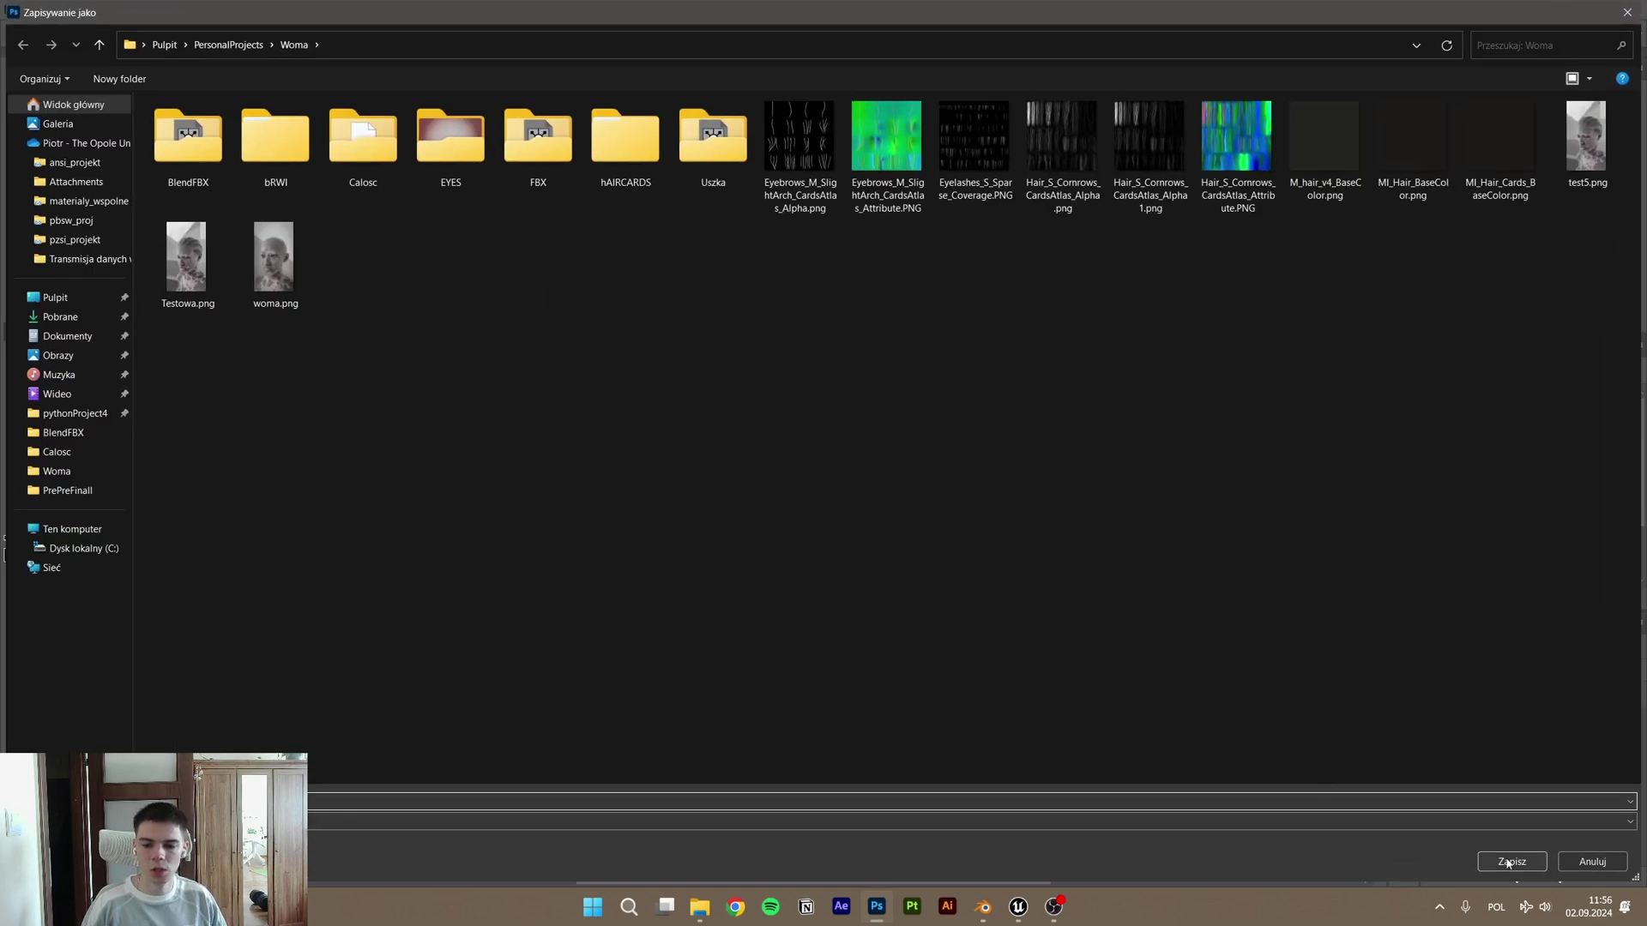
pyautogui.click(1508, 862)
pyautogui.click(871, 458)
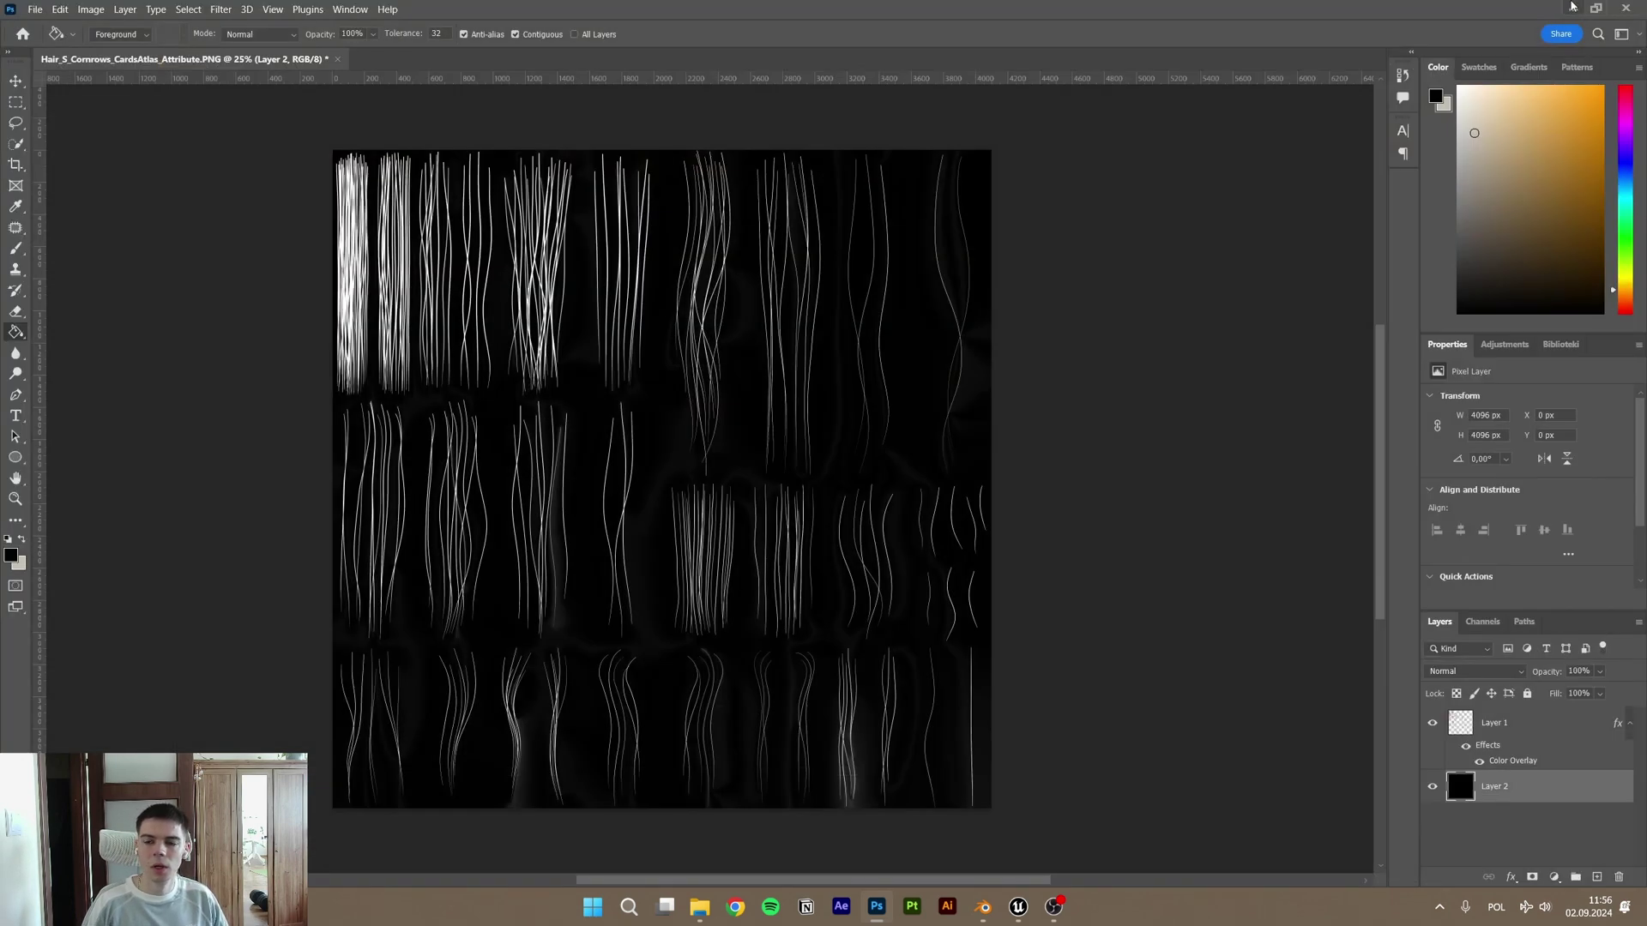
# Step: Switch to Blender, examine the imported cornrow hair card mesh in the viewport and deselect it
pyautogui.click(984, 908)
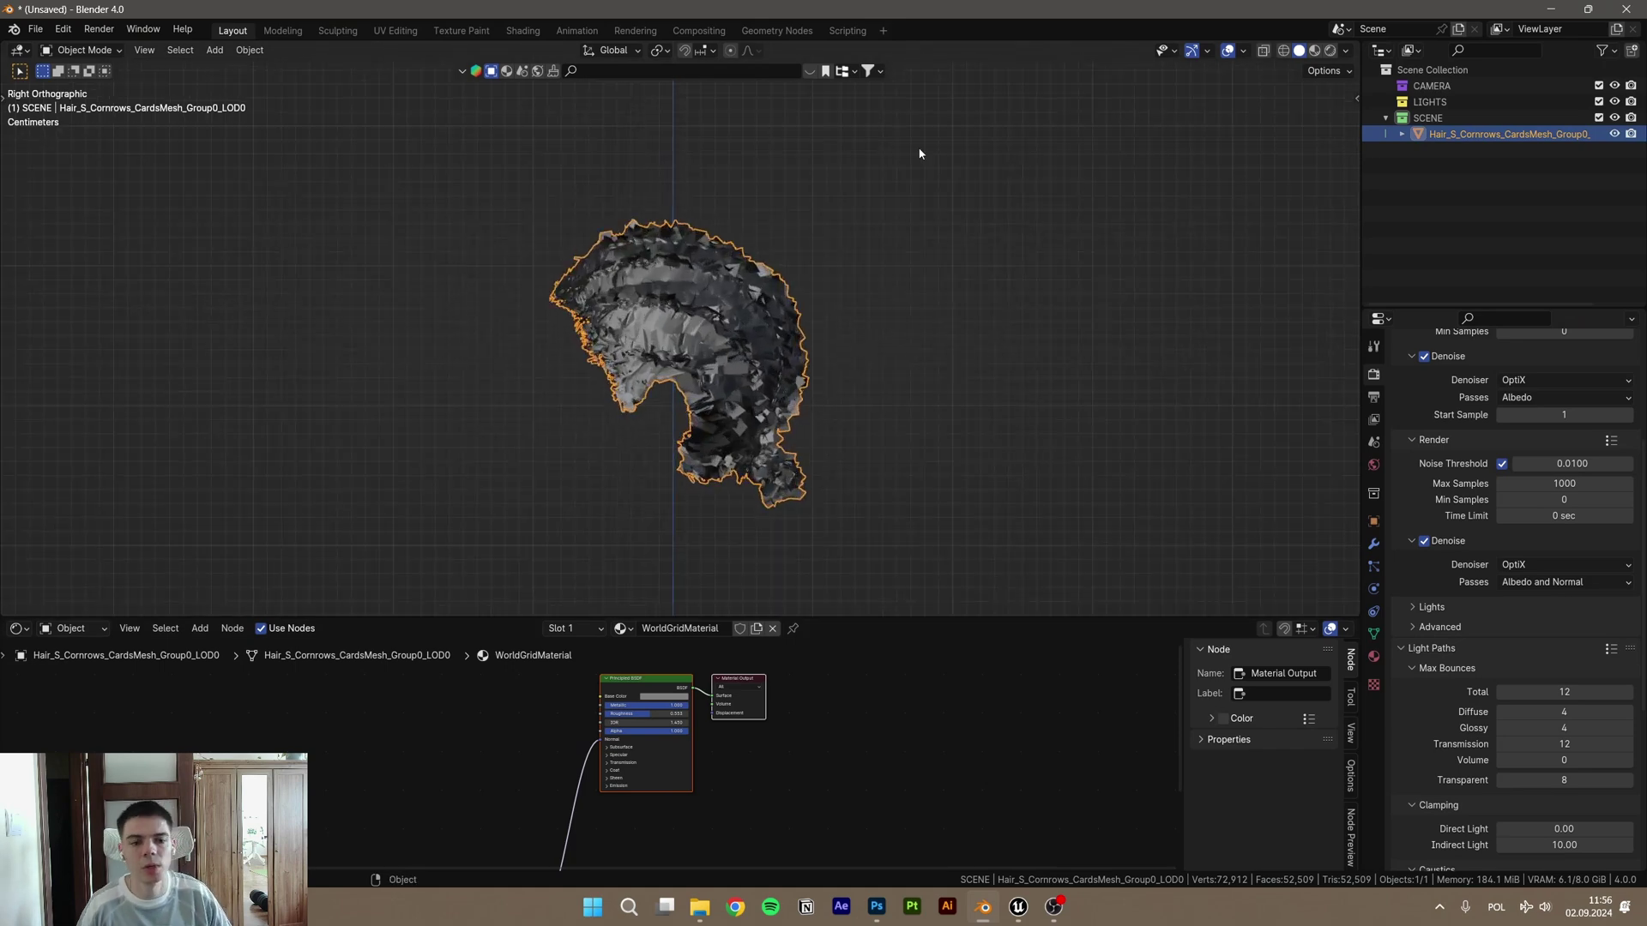
pyautogui.scroll(-2, 572, 322)
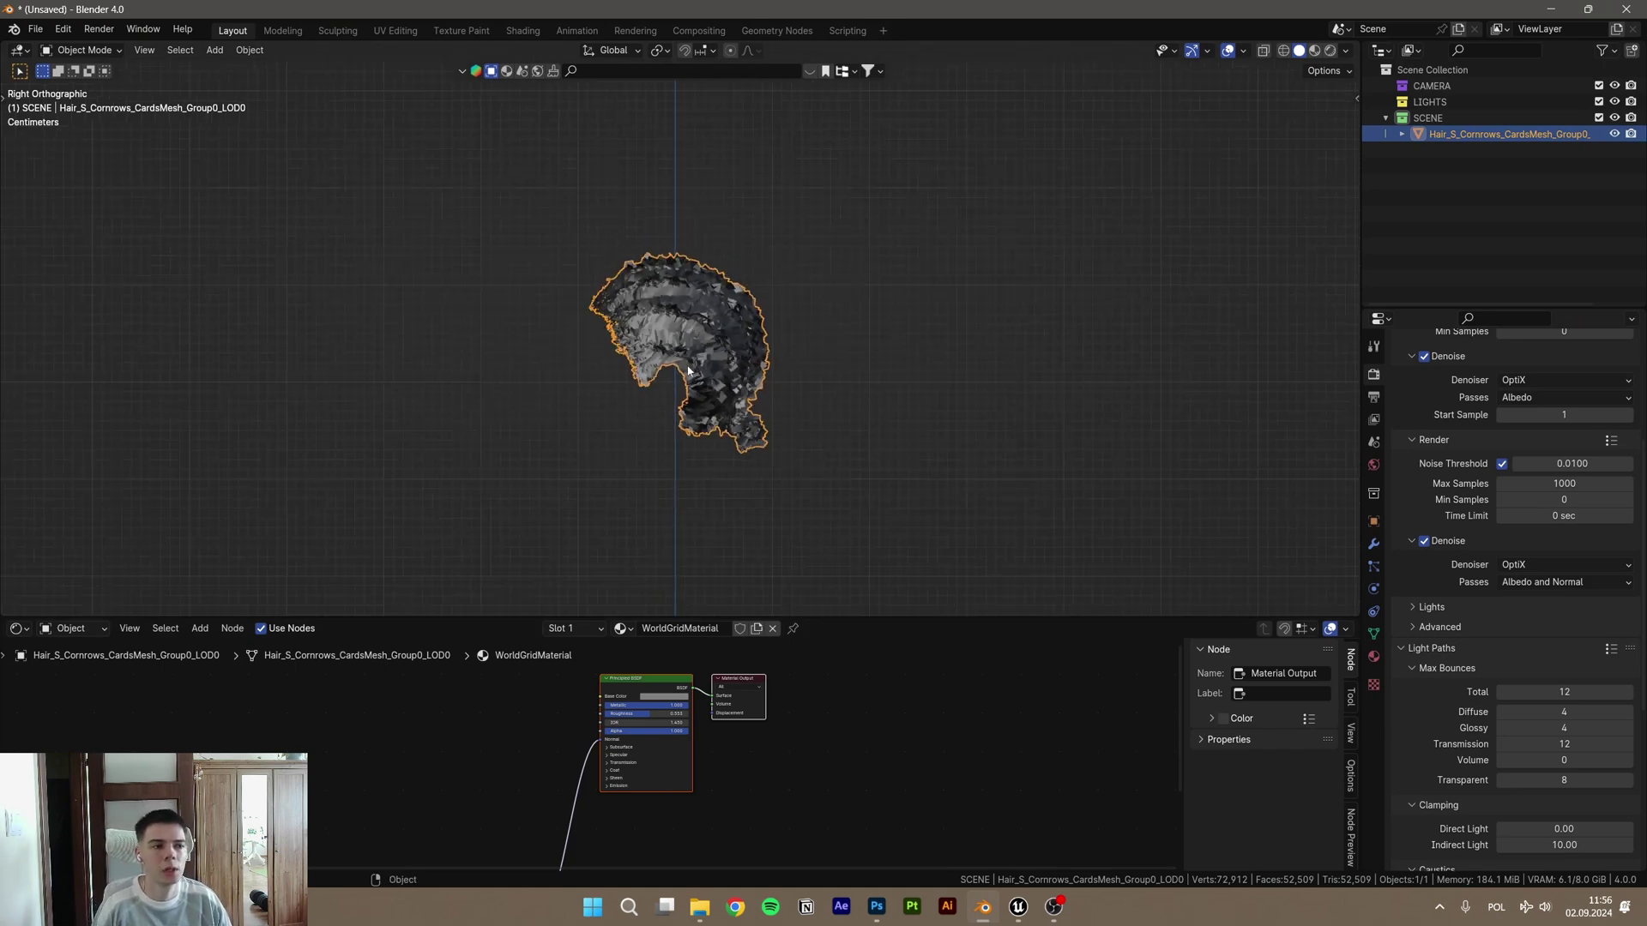
pyautogui.scroll(2, 685, 255)
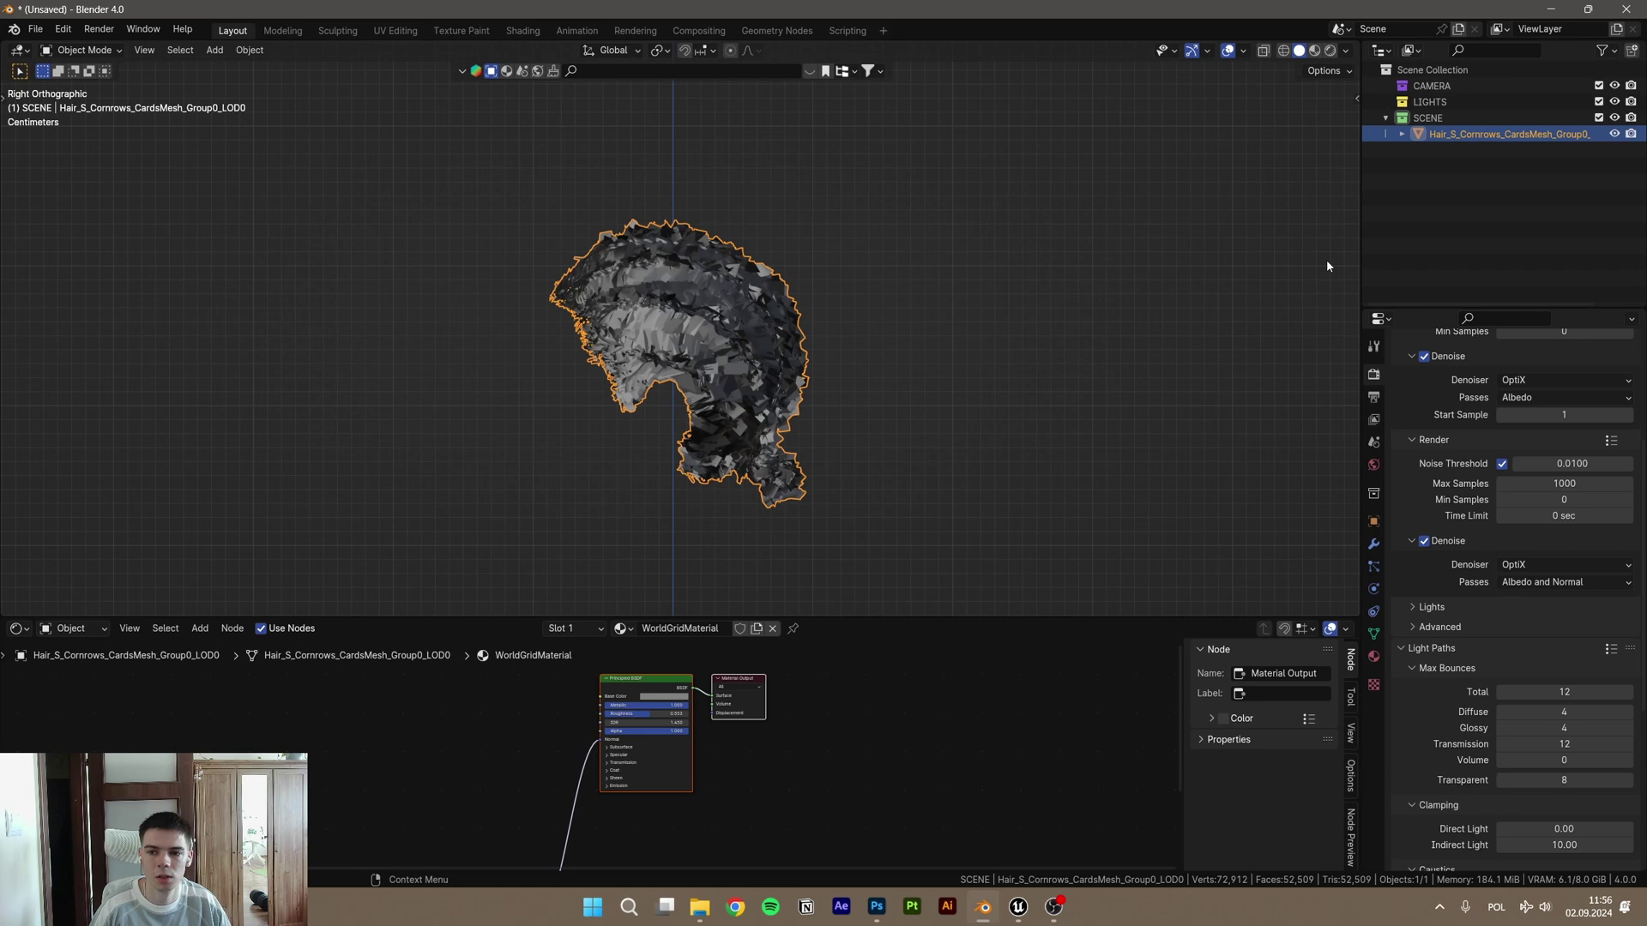
pyautogui.click(35, 28)
pyautogui.moveTo(86, 256)
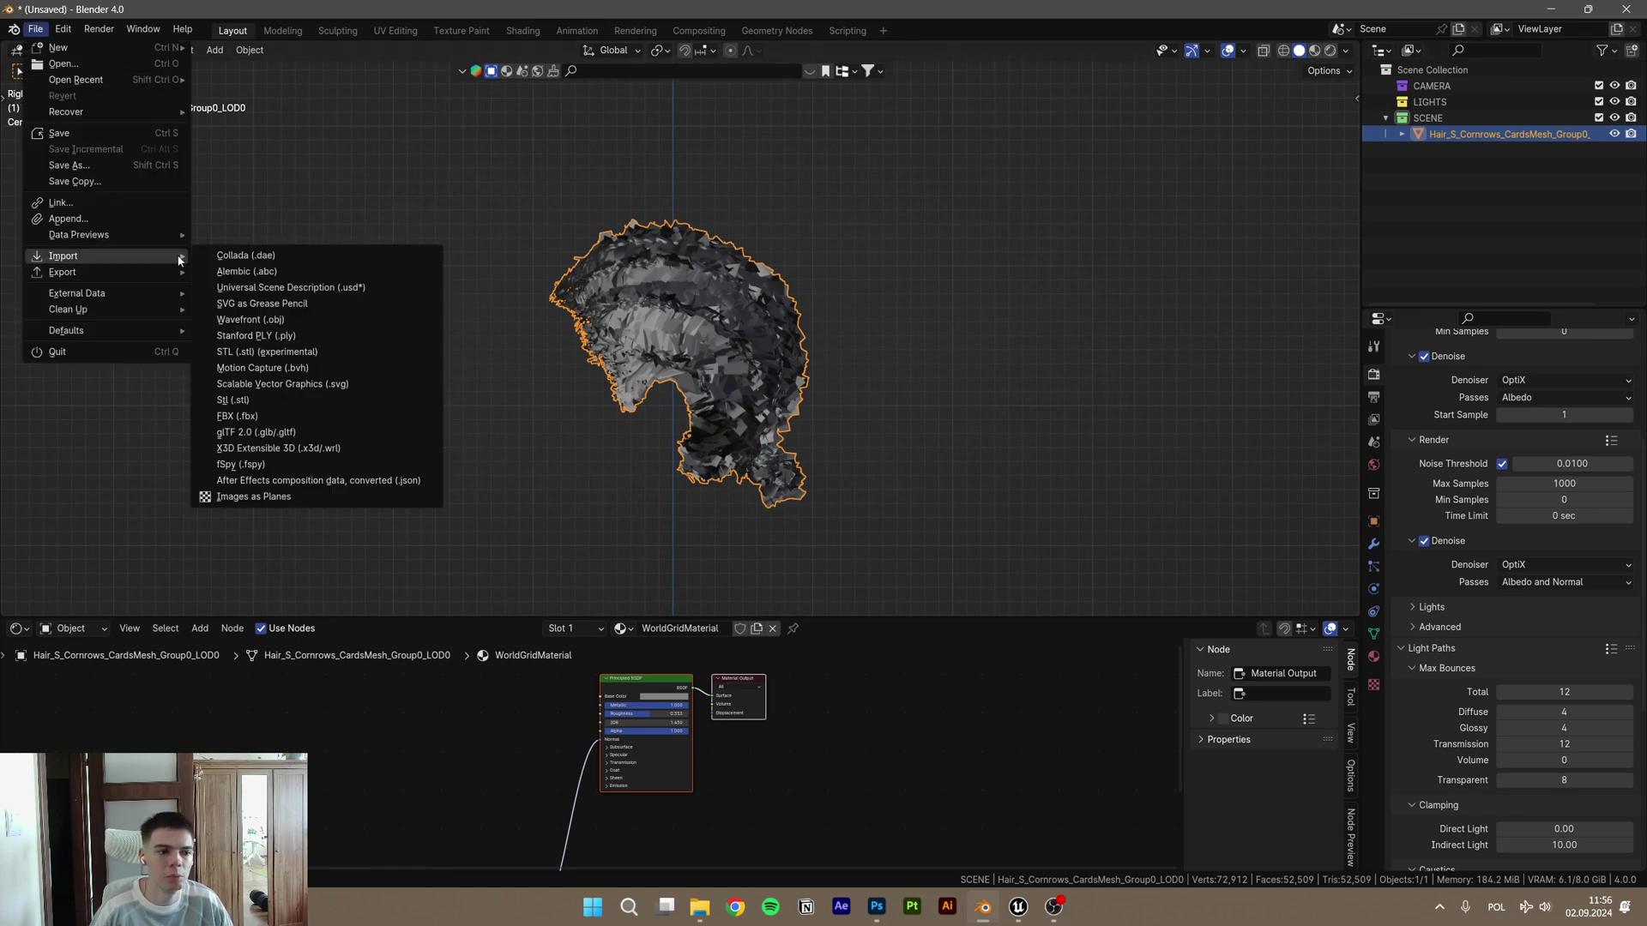
pyautogui.scroll(1, 864, 447)
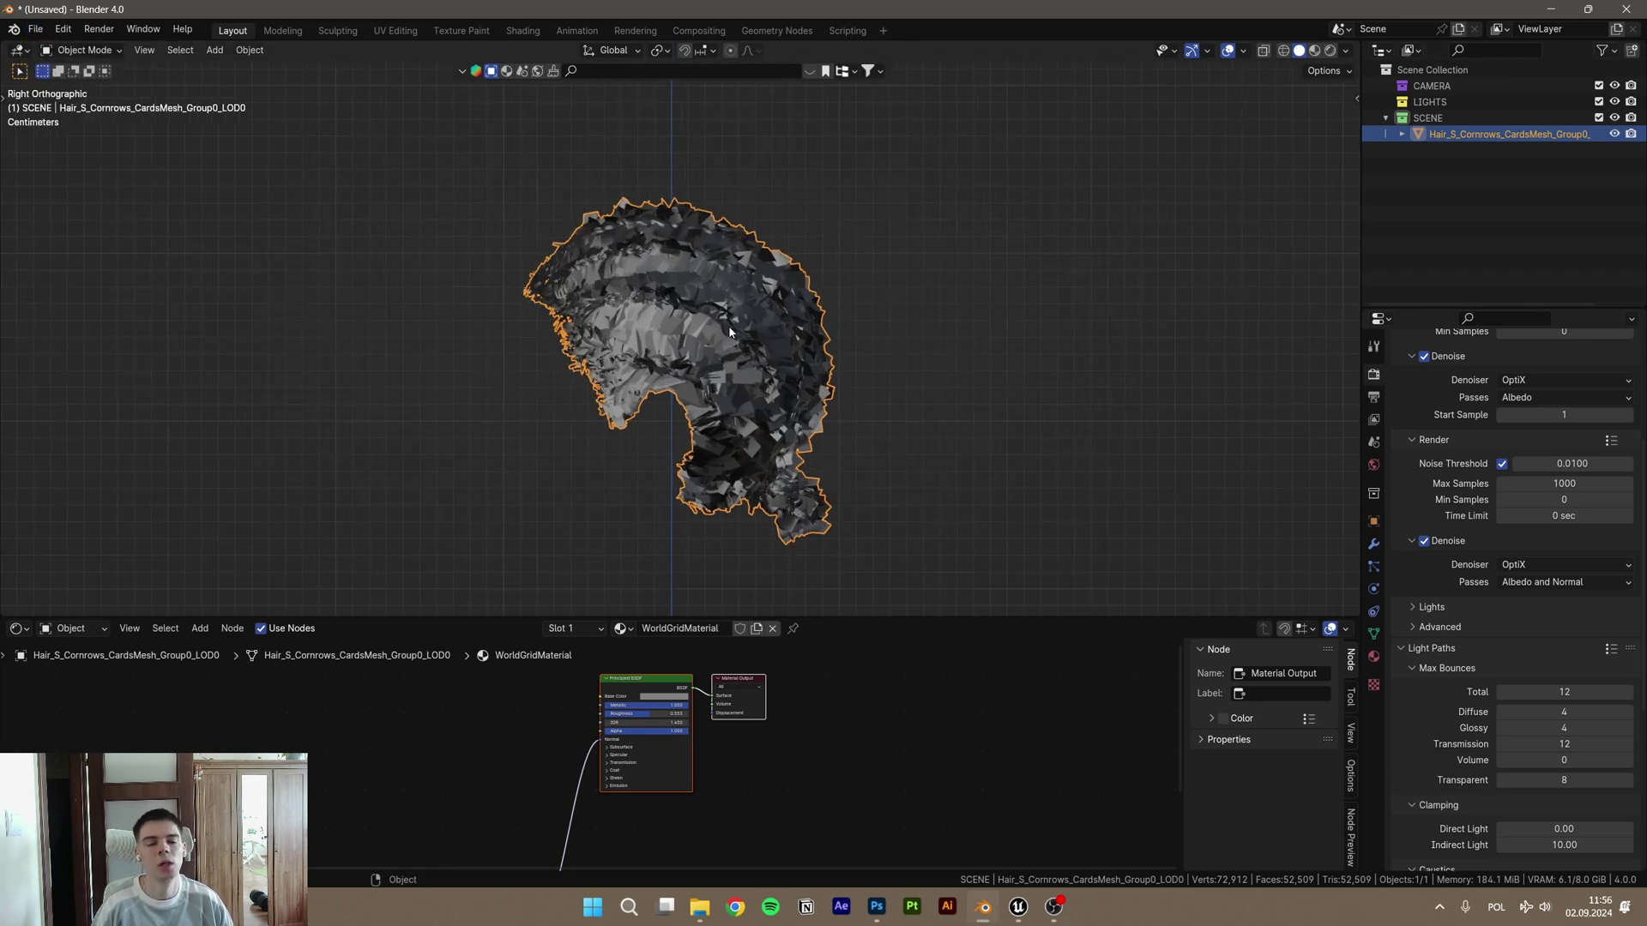
pyautogui.scroll(-2, 838, 455)
pyautogui.scroll(3, 838, 456)
pyautogui.moveTo(839, 455); pyautogui.dragTo(806, 301, button='middle')
pyautogui.press('KP_3')
pyautogui.hotkey('alt', 'a')
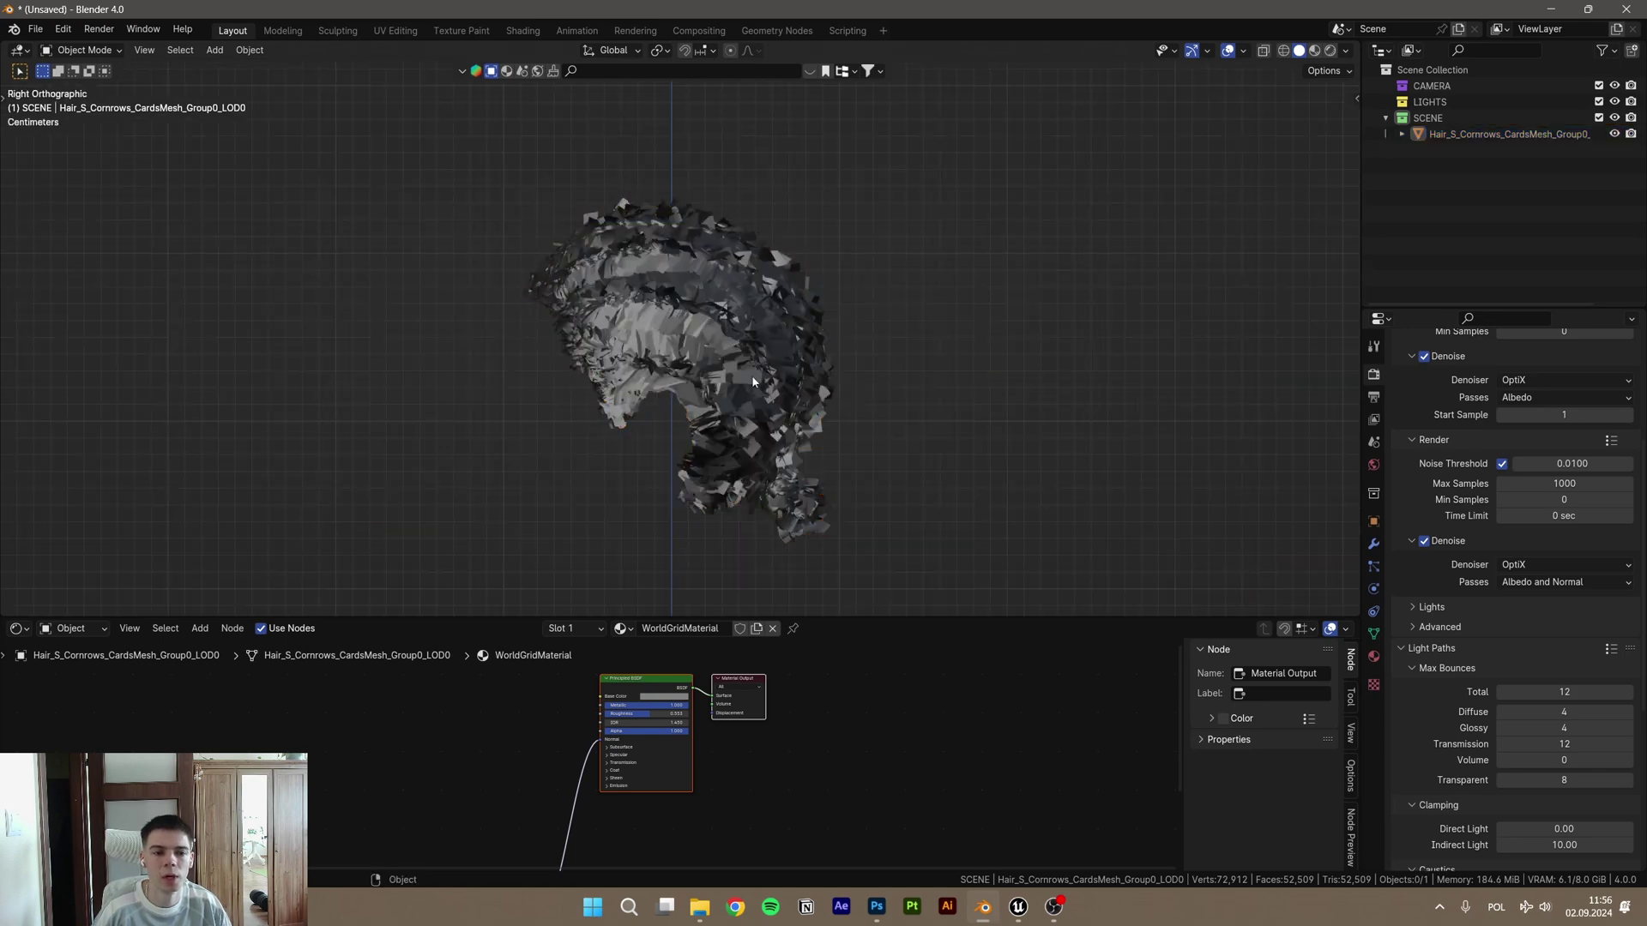
# Step: Enlarge the shader editor area to make more room for the hair material's nodes
pyautogui.scroll(-1, 753, 381)
pyautogui.scroll(-1, 676, 784)
pyautogui.moveTo(677, 783); pyautogui.dragTo(718, 737, button='middle')
pyautogui.moveTo(872, 617); pyautogui.dragTo(866, 501)
# Step: Expand the Normal Map node and delete it together with the Principled BSDF node from WorldGridMaterial
pyautogui.moveTo(639, 772); pyautogui.dragTo(605, 625)
pyautogui.press('h')
pyautogui.click(546, 797)
pyautogui.press('h')
pyautogui.moveTo(590, 704); pyautogui.dragTo(567, 617)
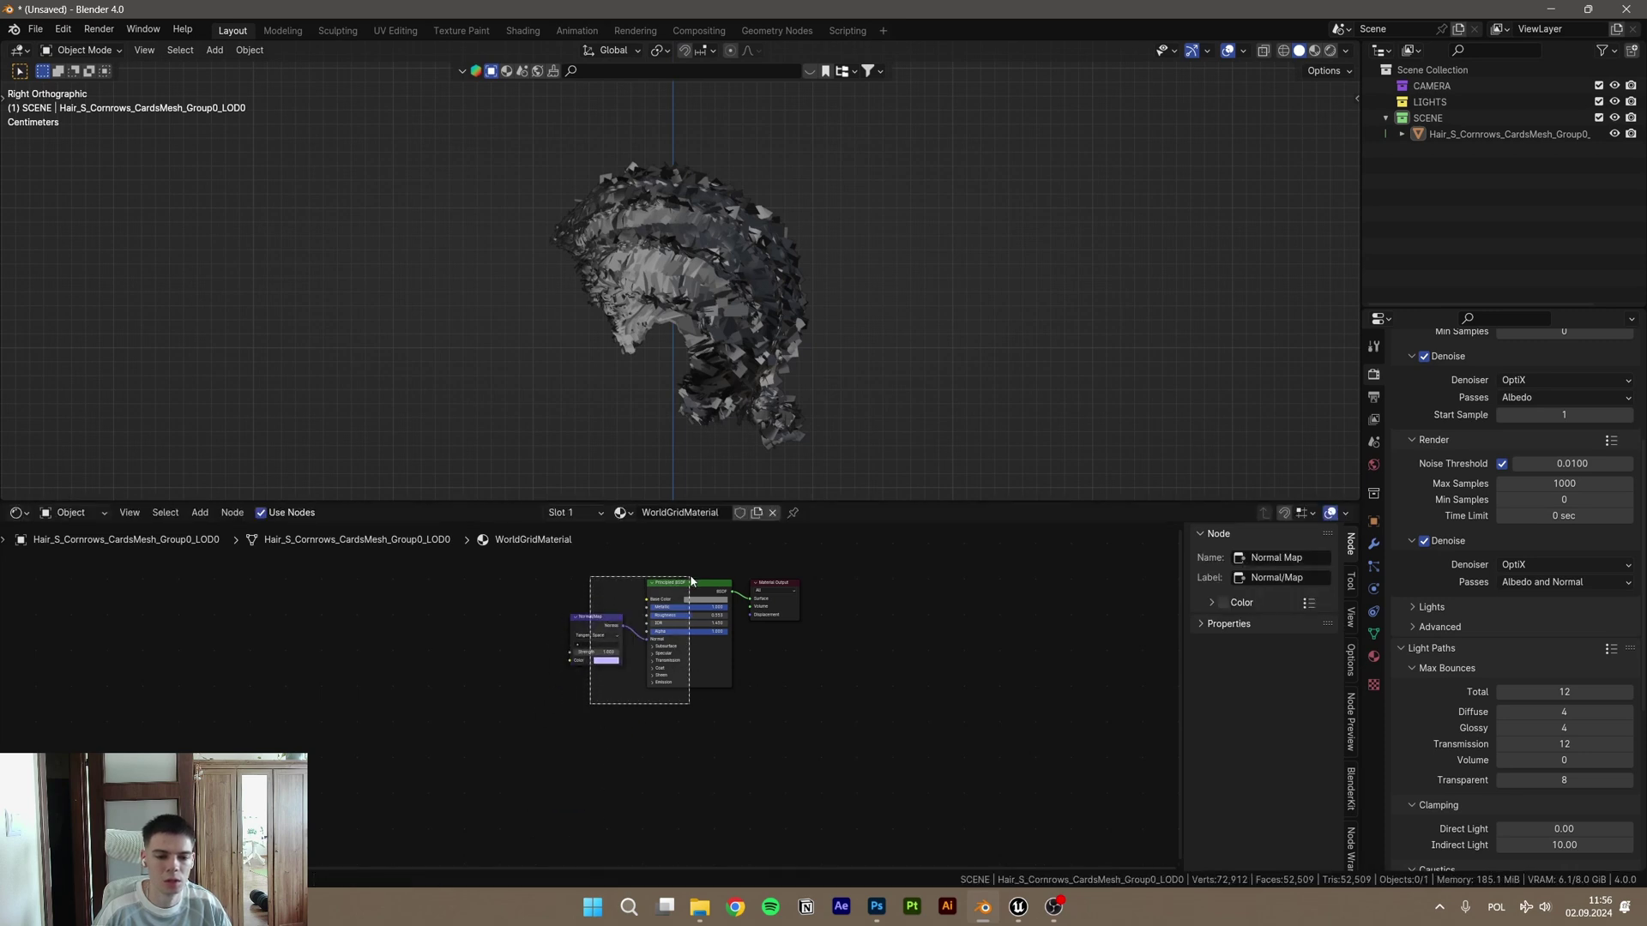
pyautogui.moveTo(691, 580); pyautogui.dragTo(695, 580)
pyautogui.press('Delete')
# Step: Add an Image Texture node to WorldGridMaterial and place it before the Material Output node
pyautogui.moveTo(687, 611); pyautogui.dragTo(695, 721, button='middle')
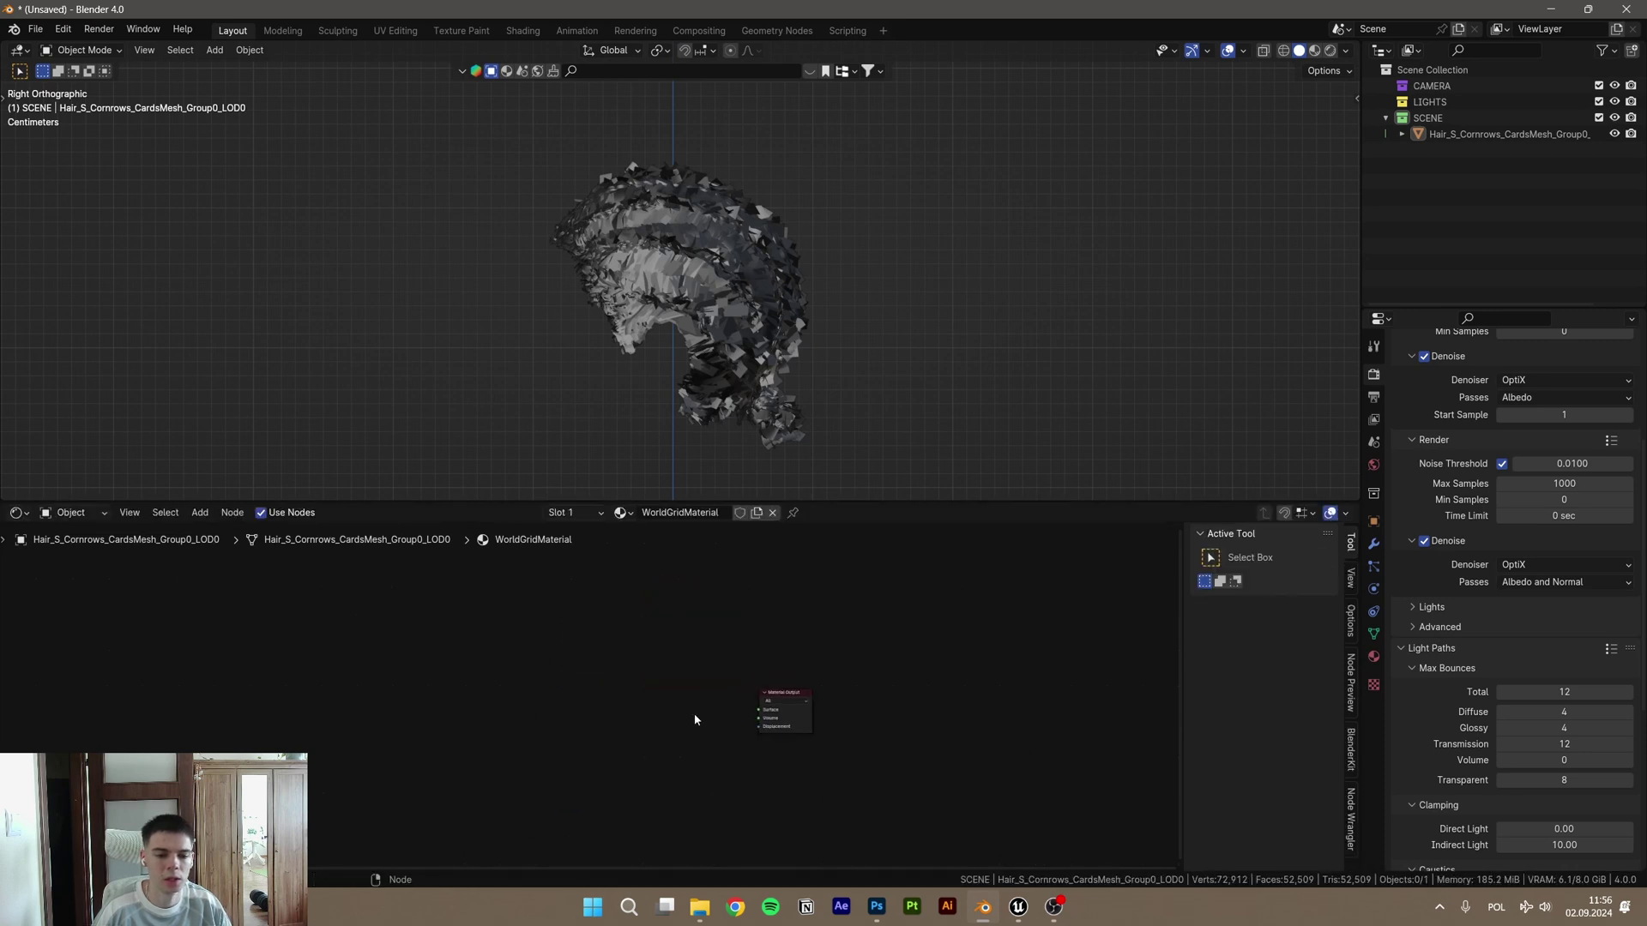
pyautogui.scroll(4, 673, 703)
pyautogui.hotkey('shift', 'a')
pyautogui.click(568, 633)
pyautogui.write('ima')
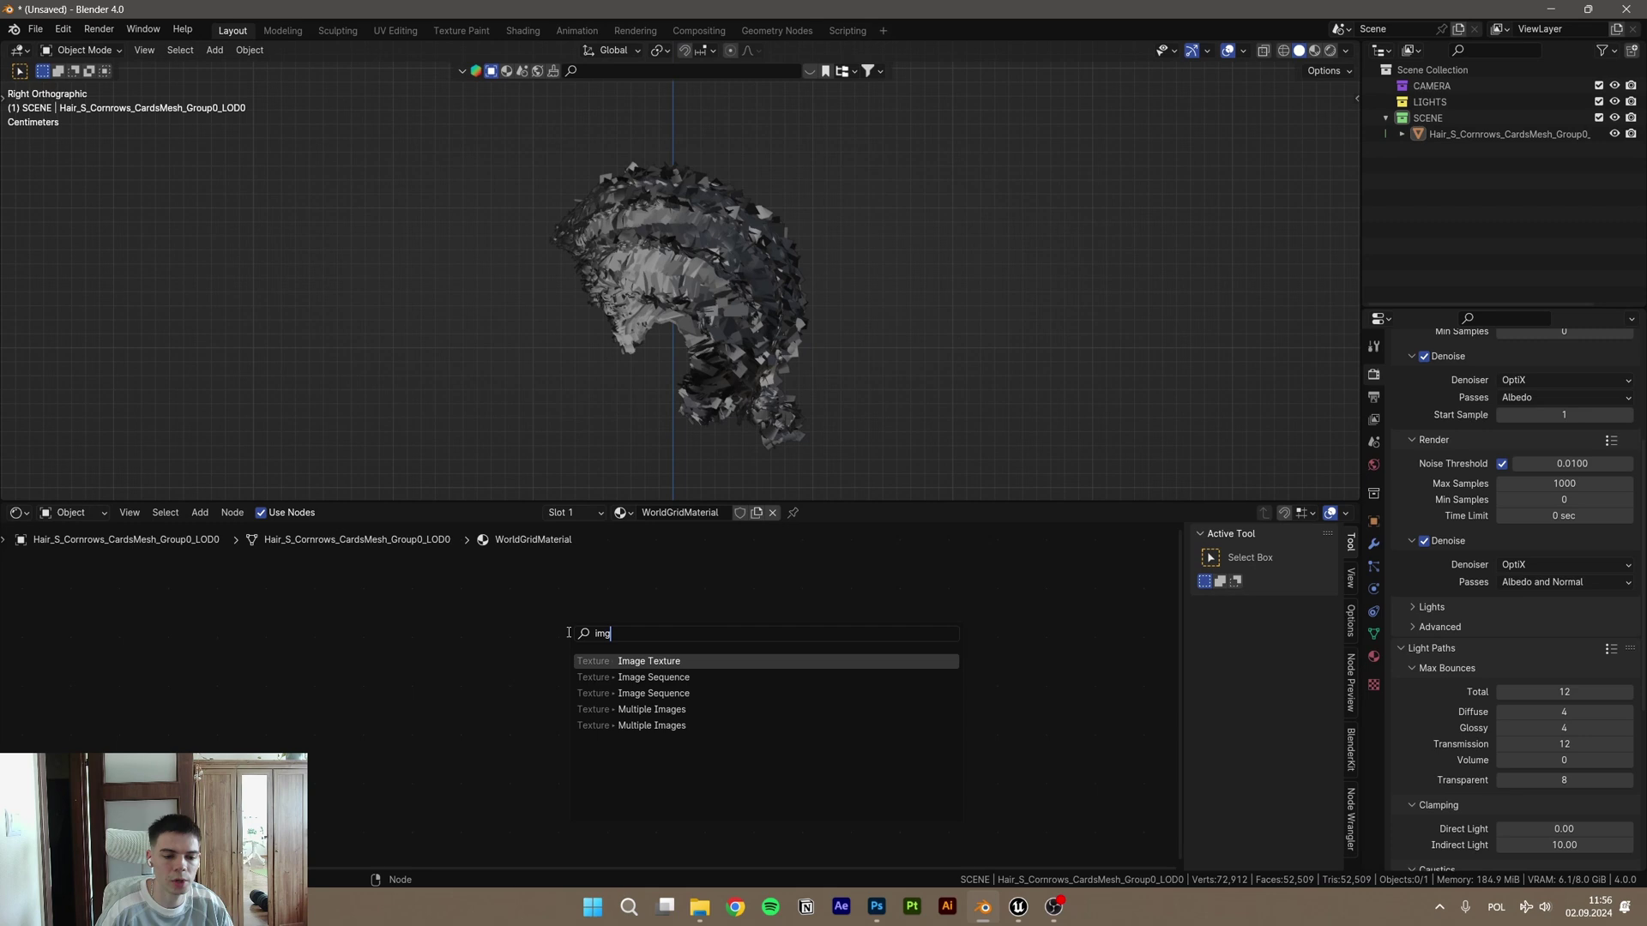
pyautogui.press('Return')
pyautogui.click(540, 639)
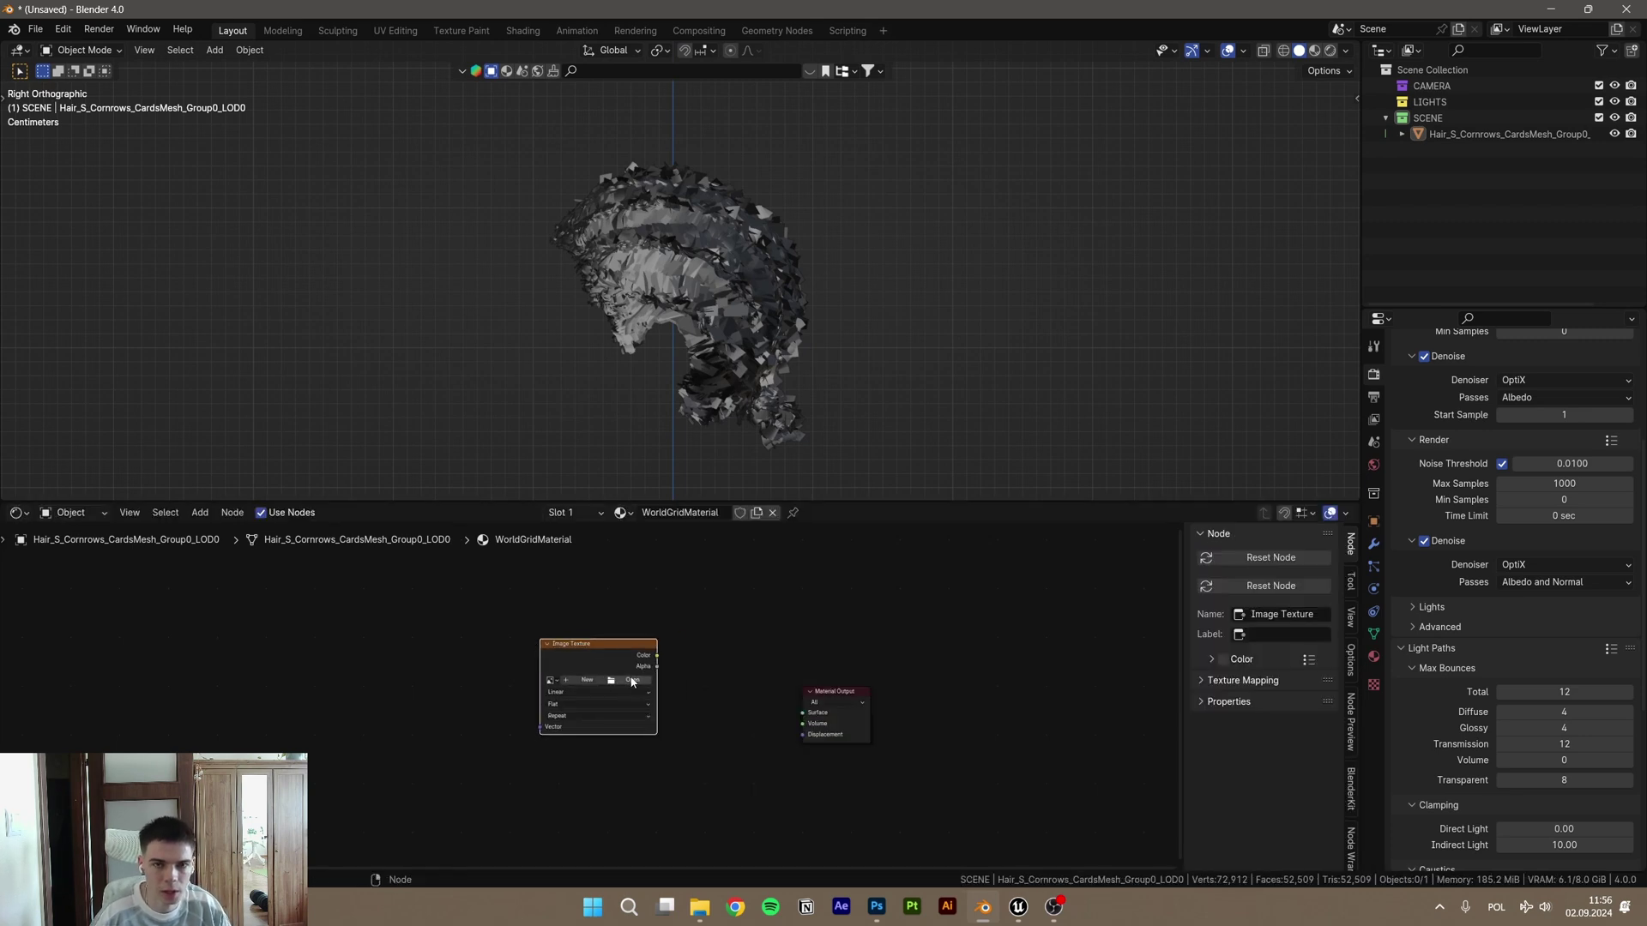
# Step: Load Hair_S_Cornrows_CardsAtlas_Alpha1.png from the Woma folder into the Image Texture node and move the node away from the Material Output
pyautogui.click(632, 680)
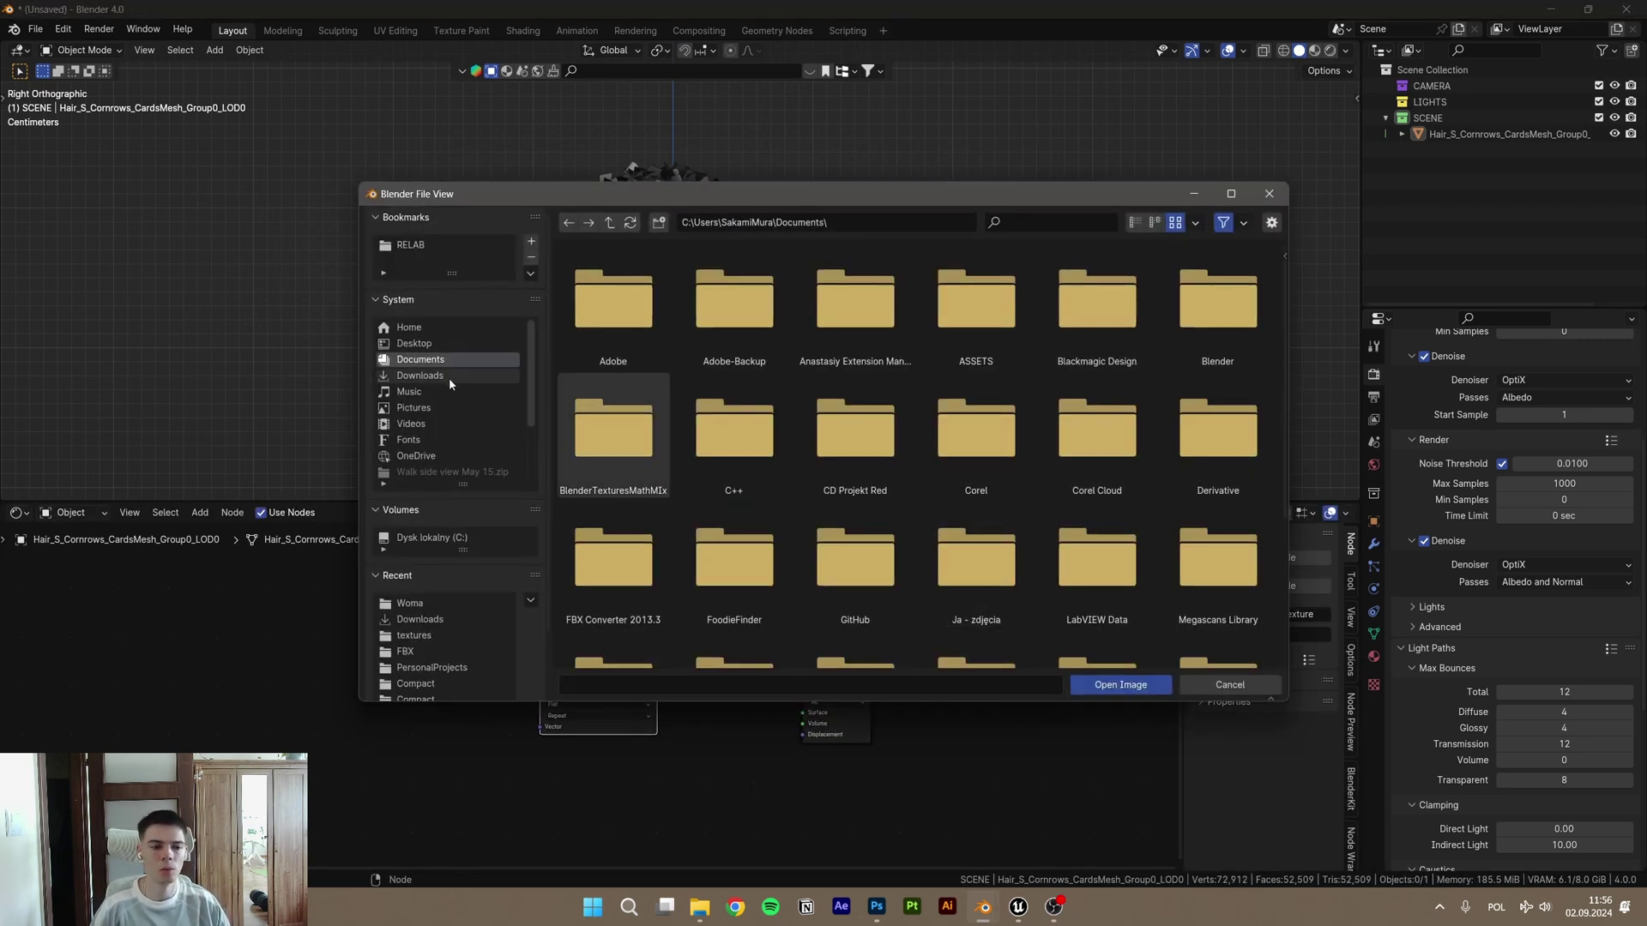
pyautogui.click(420, 605)
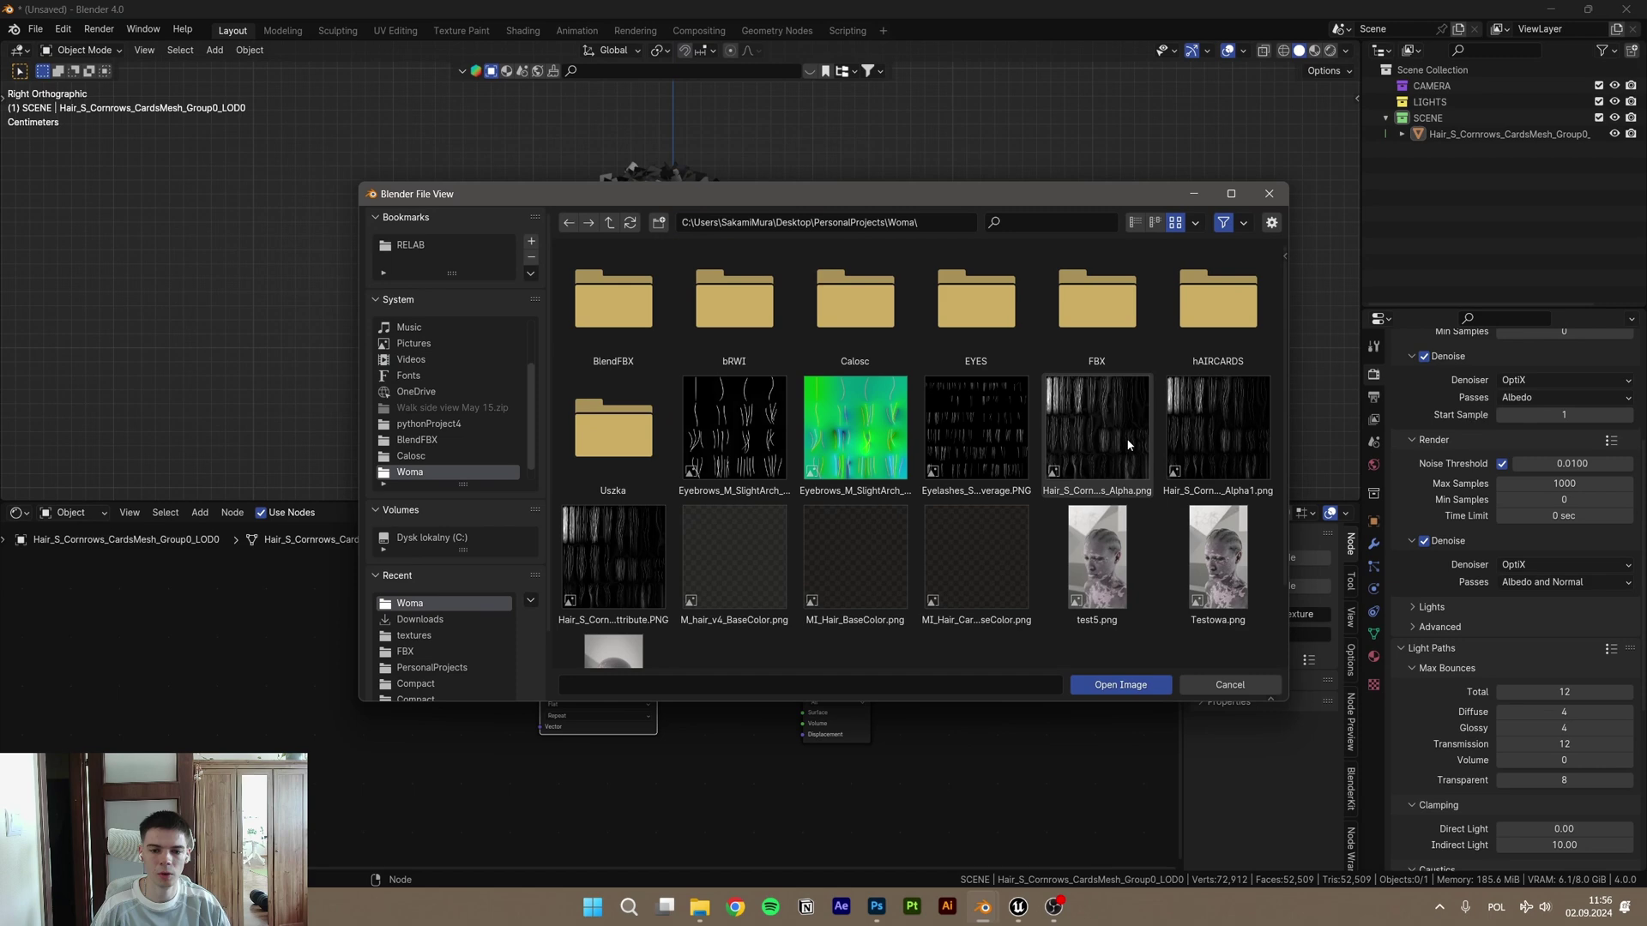
pyautogui.doubleClick(1216, 434)
pyautogui.moveTo(594, 643); pyautogui.dragTo(540, 651)
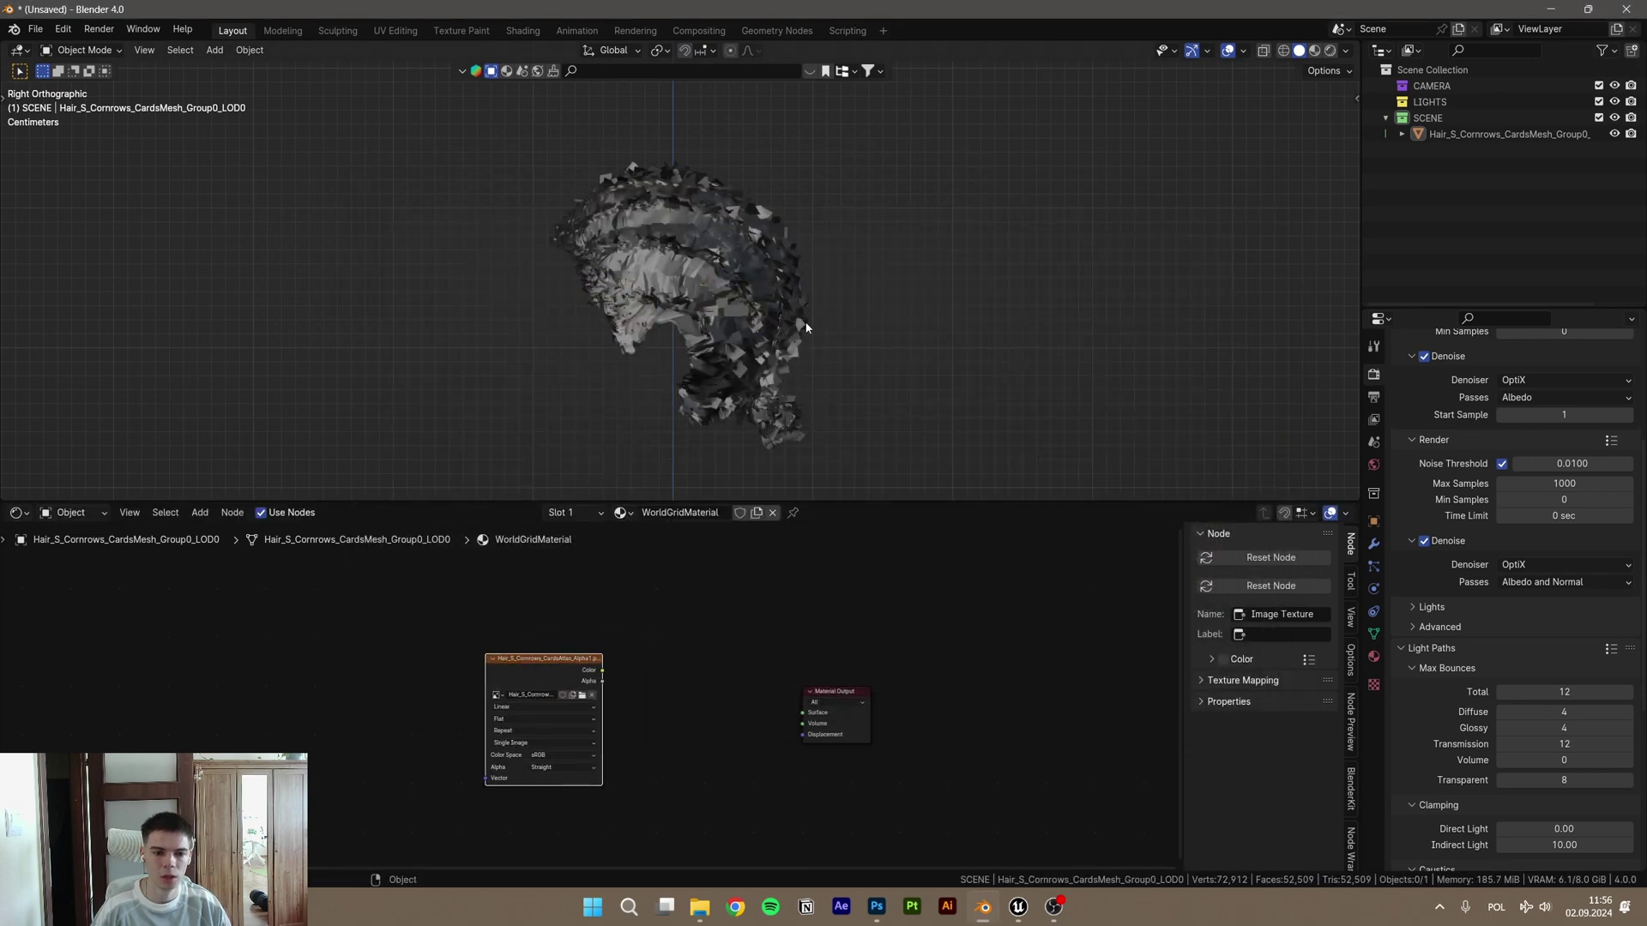
# Step: Display the viewport in rendered shading and connect the alpha texture's Color output to the Material Output's Surface
pyautogui.scroll(2, 606, 680)
pyautogui.click(1329, 51)
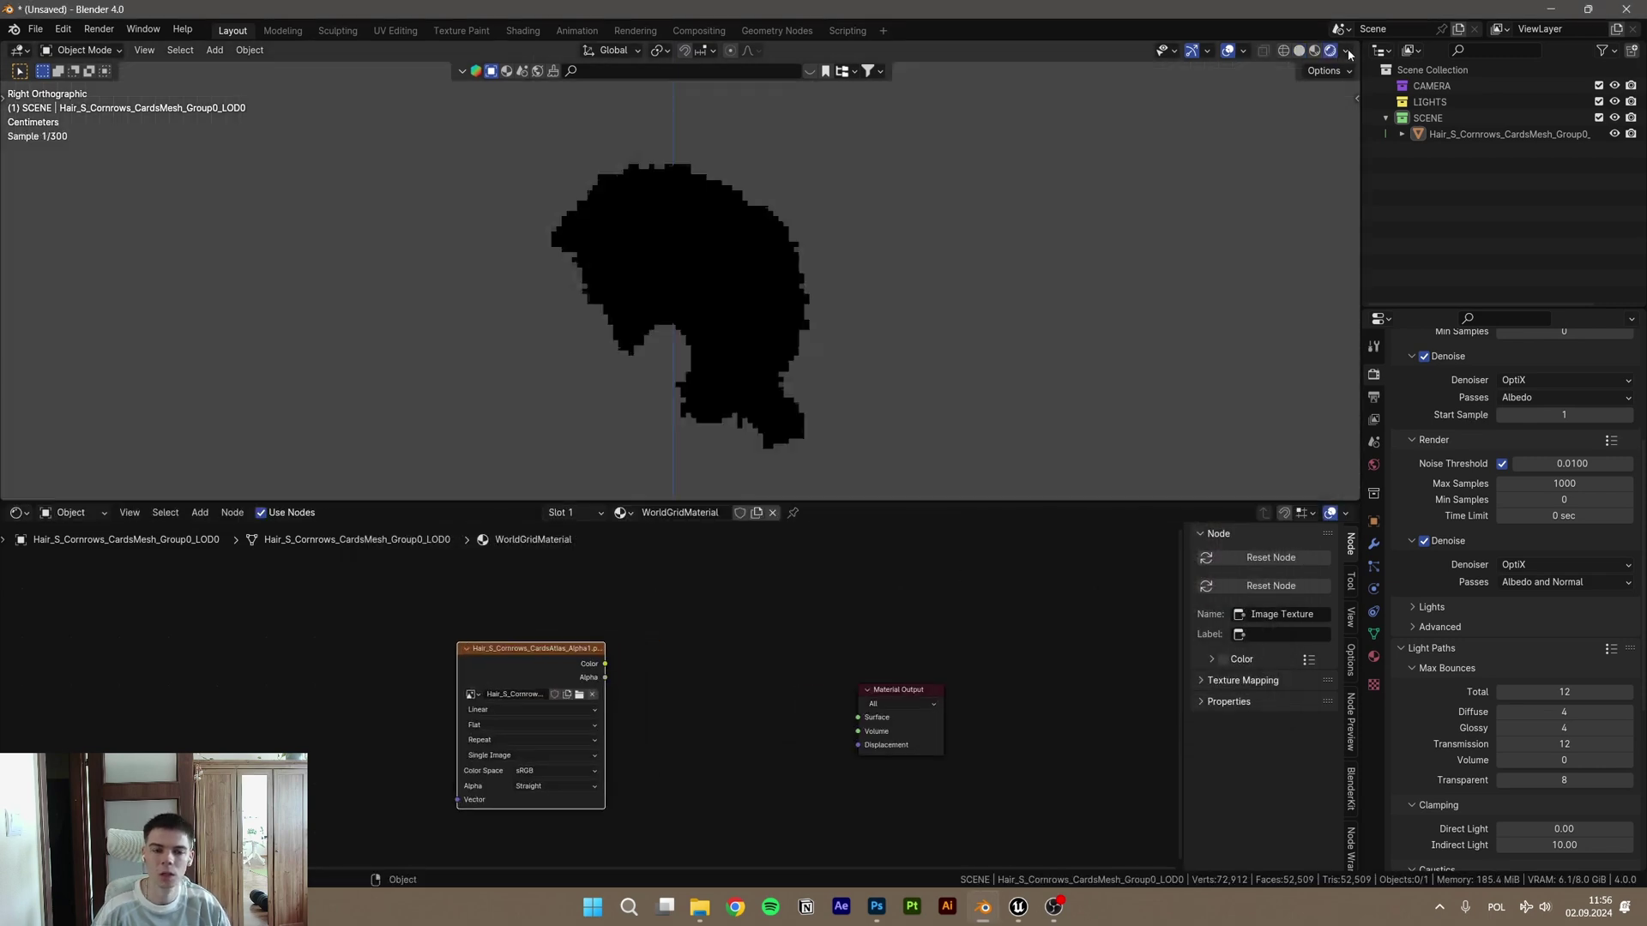
pyautogui.click(1347, 52)
pyautogui.moveTo(923, 330); pyautogui.dragTo(899, 333, button='middle')
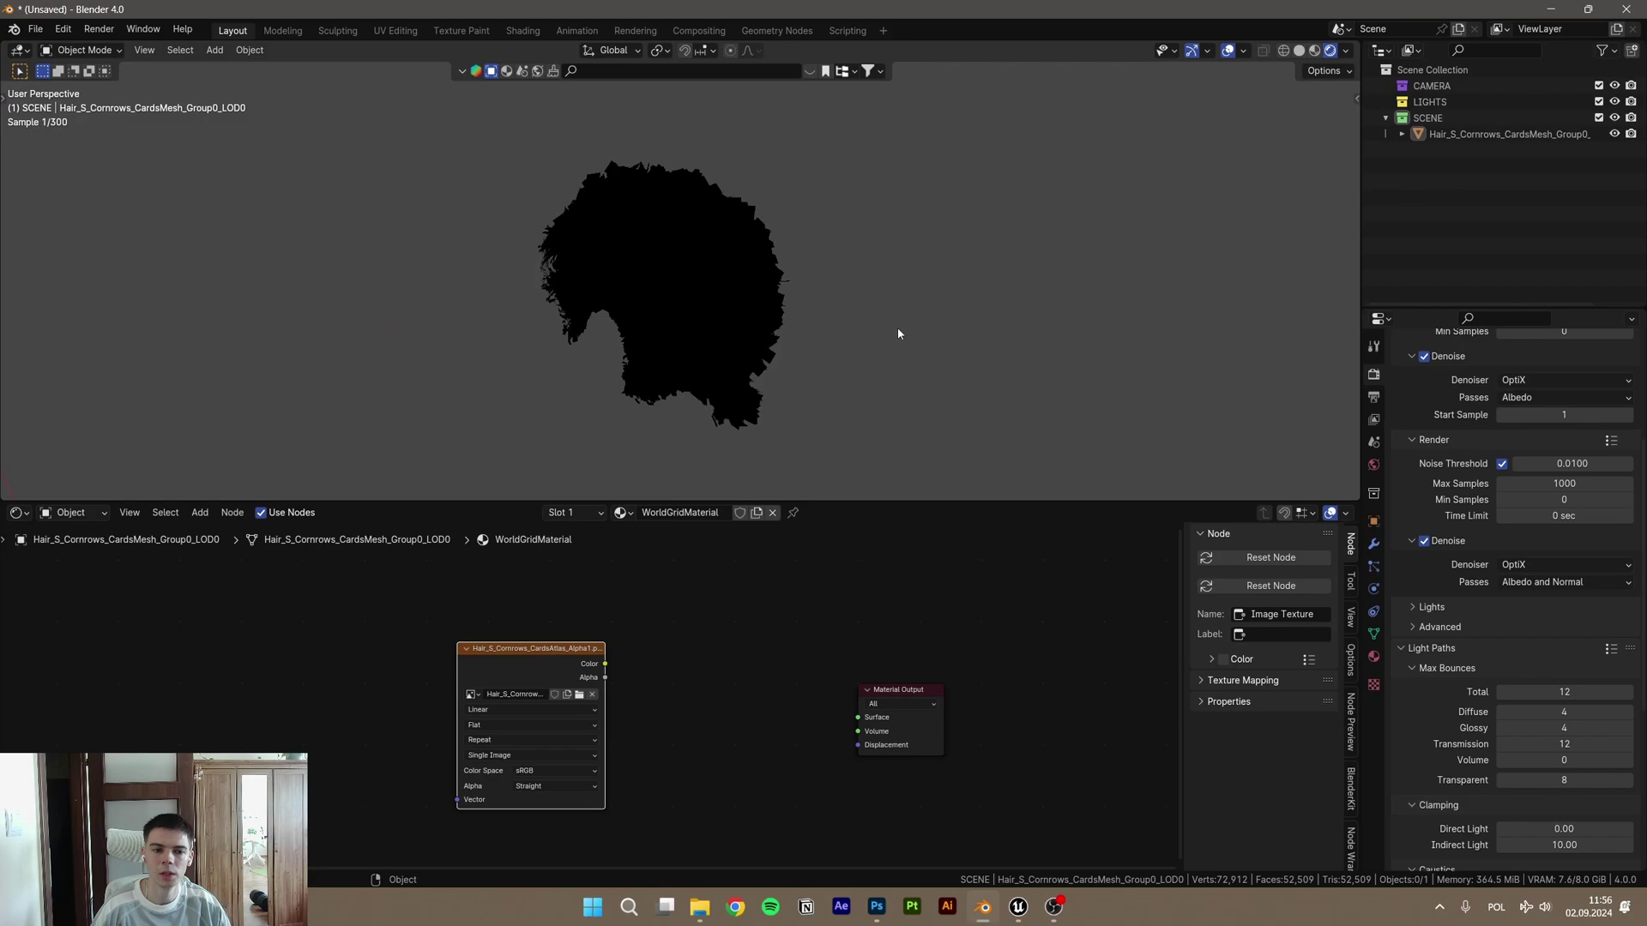
pyautogui.hotkey('shift', 'a')
pyautogui.moveTo(557, 667); pyautogui.dragTo(858, 717)
pyautogui.scroll(6, 772, 348)
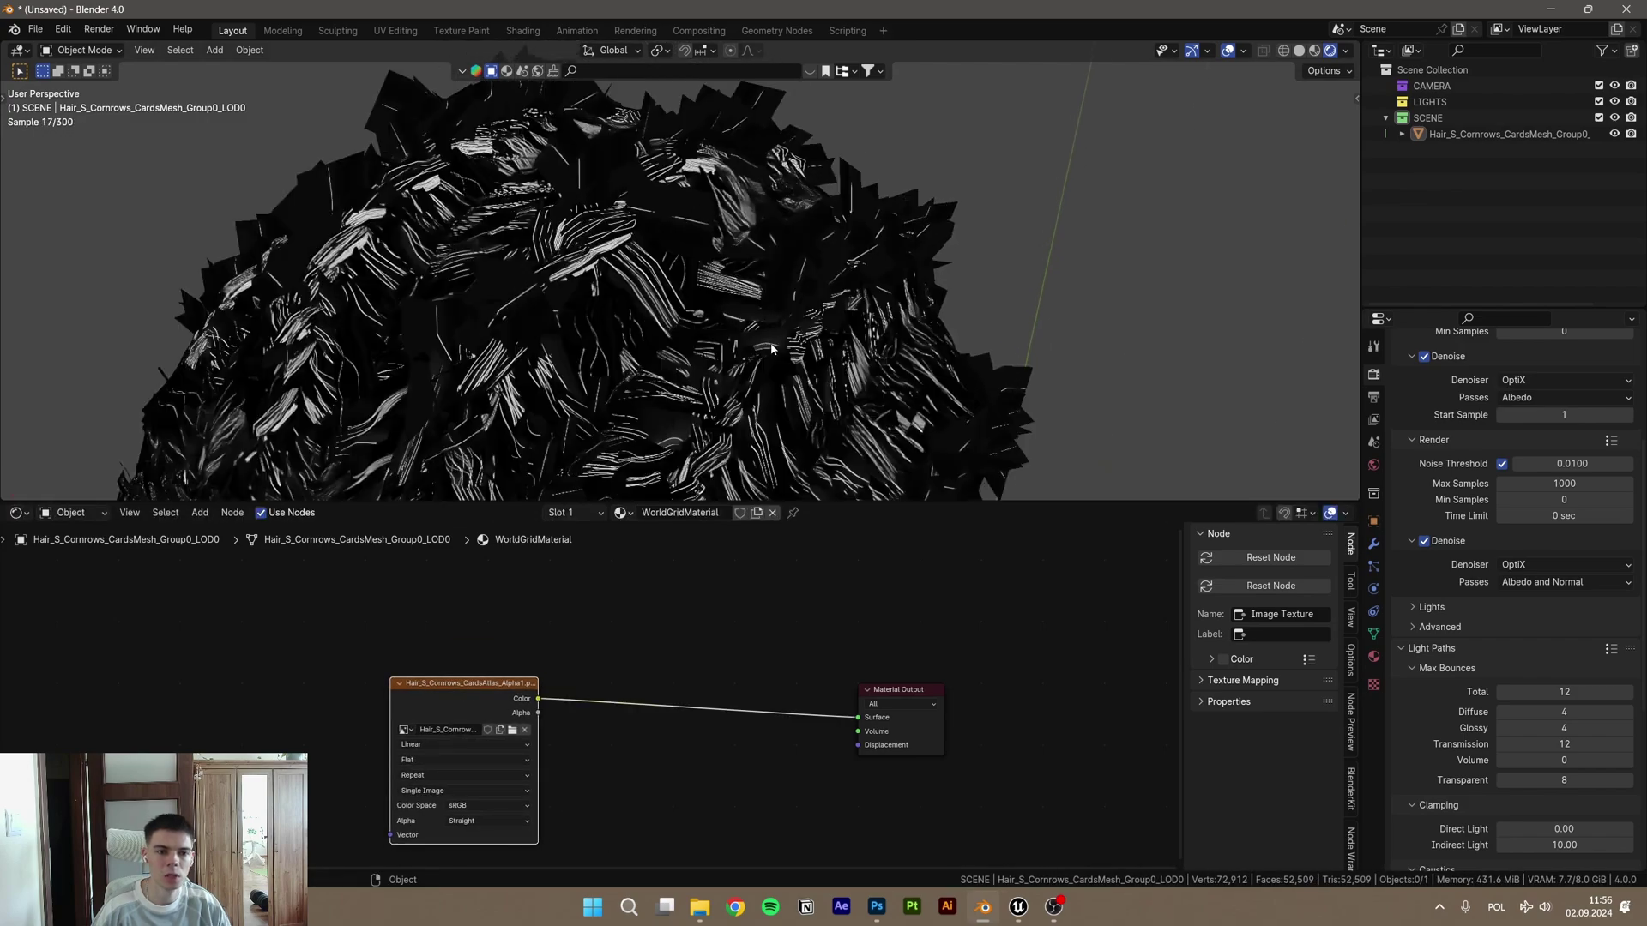
pyautogui.moveTo(772, 348); pyautogui.dragTo(706, 393, button='middle')
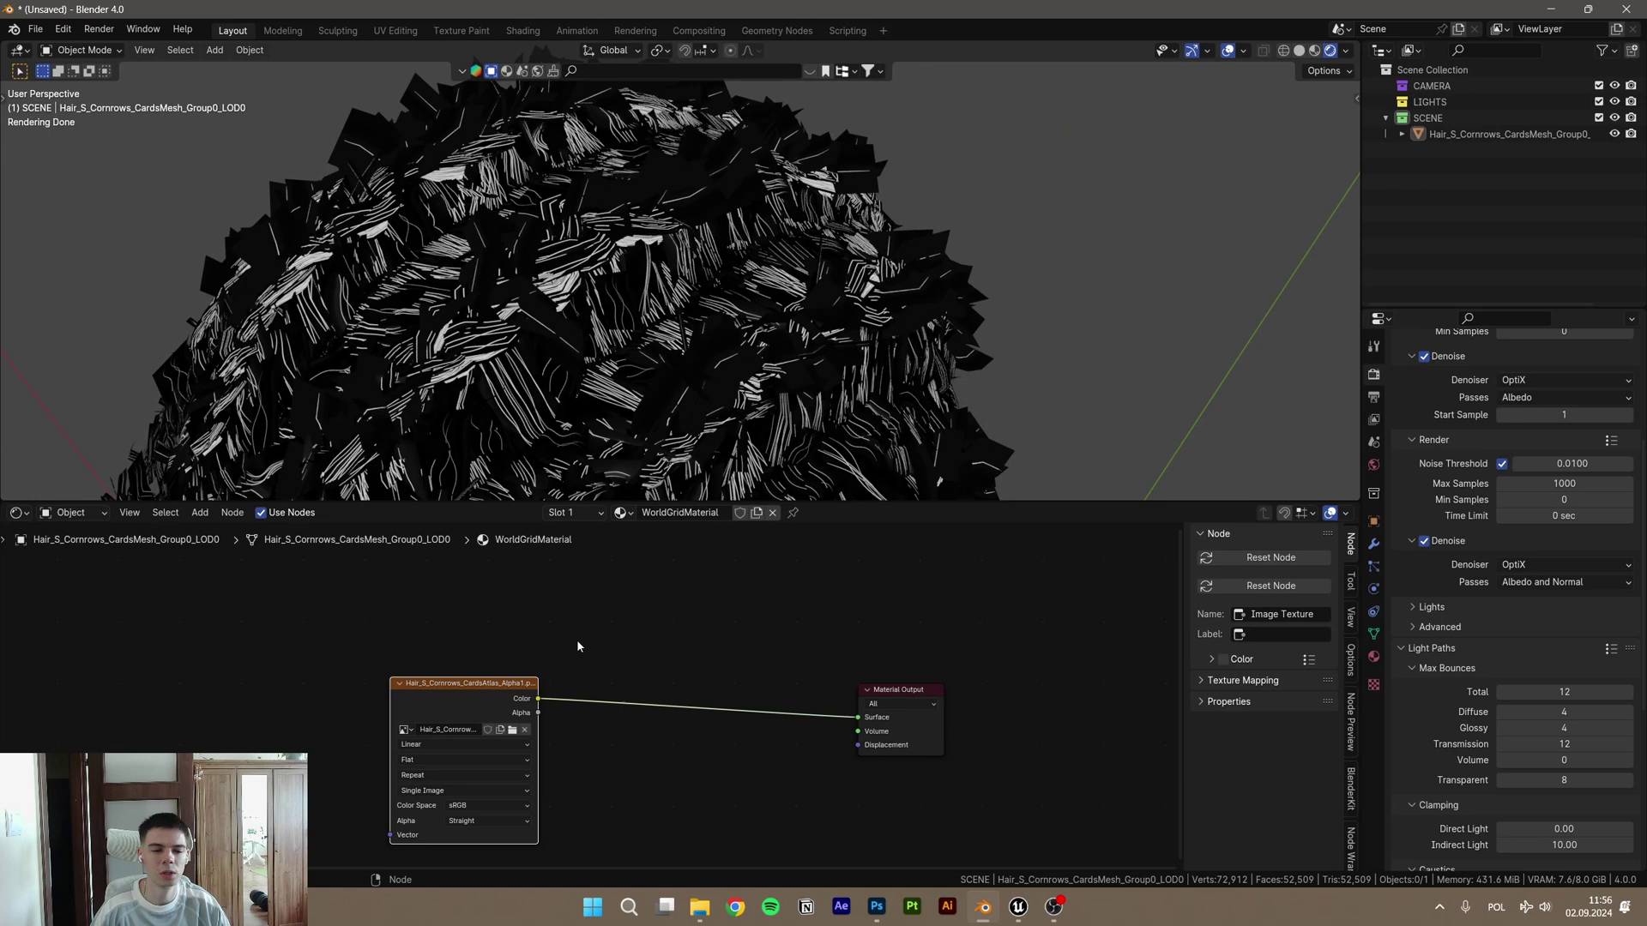
# Step: Insert a Color Ramp between the alpha texture and the Material Output and move its black stop to about 0.18
pyautogui.hotkey('shift', 'a')
pyautogui.write('color')
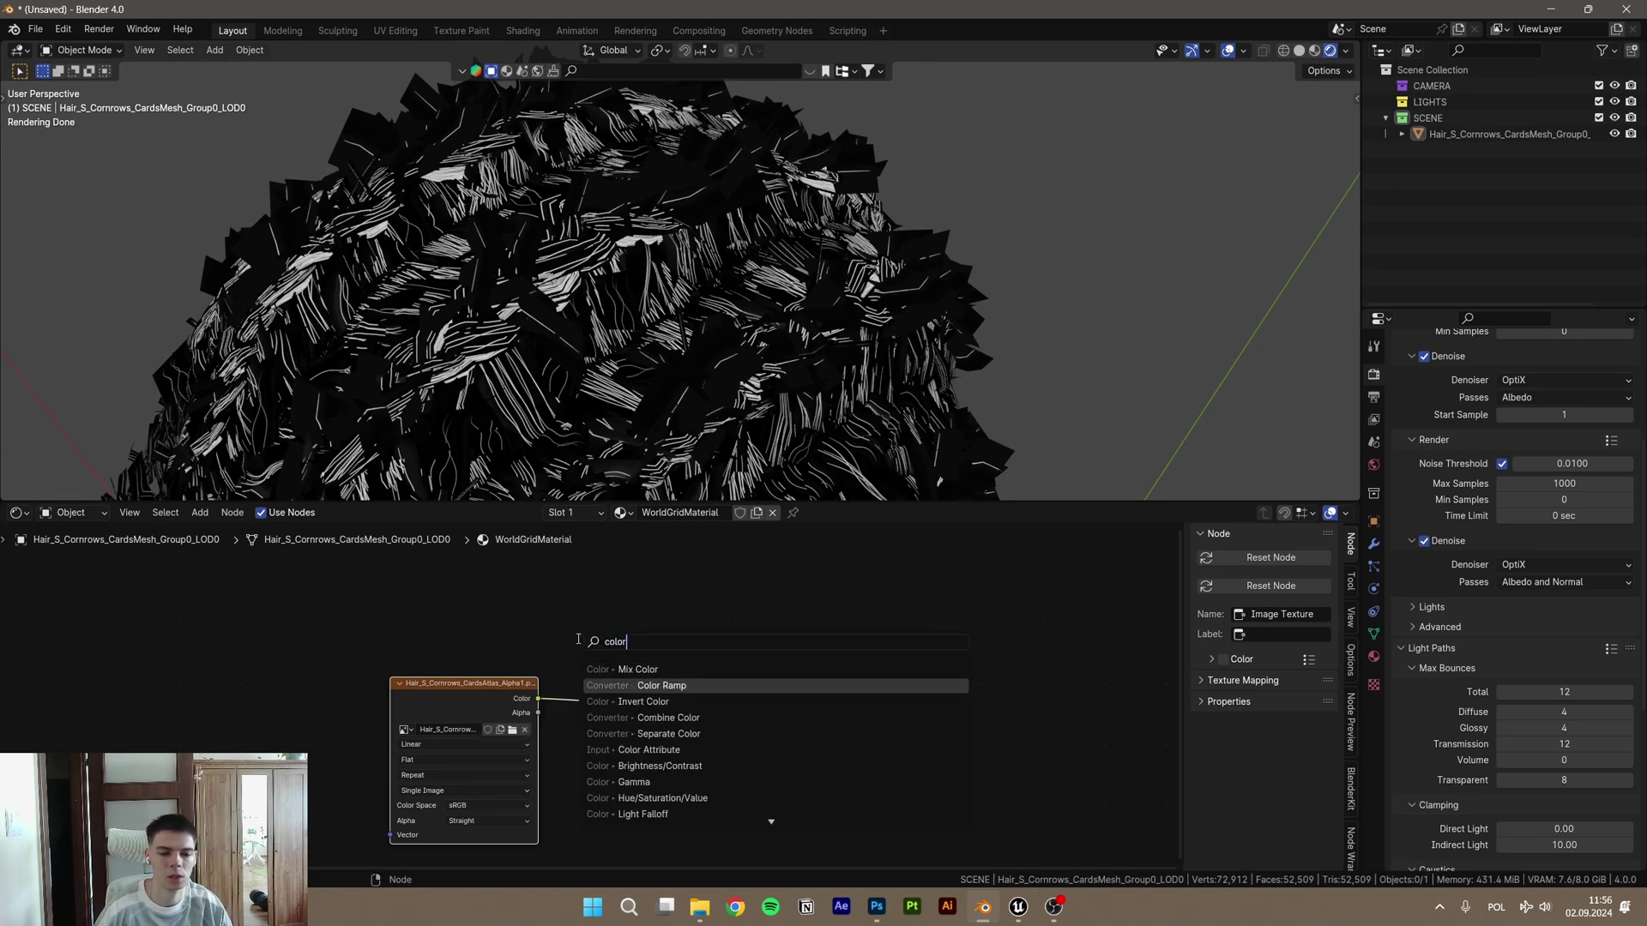
pyautogui.press('Return')
pyautogui.click(647, 663)
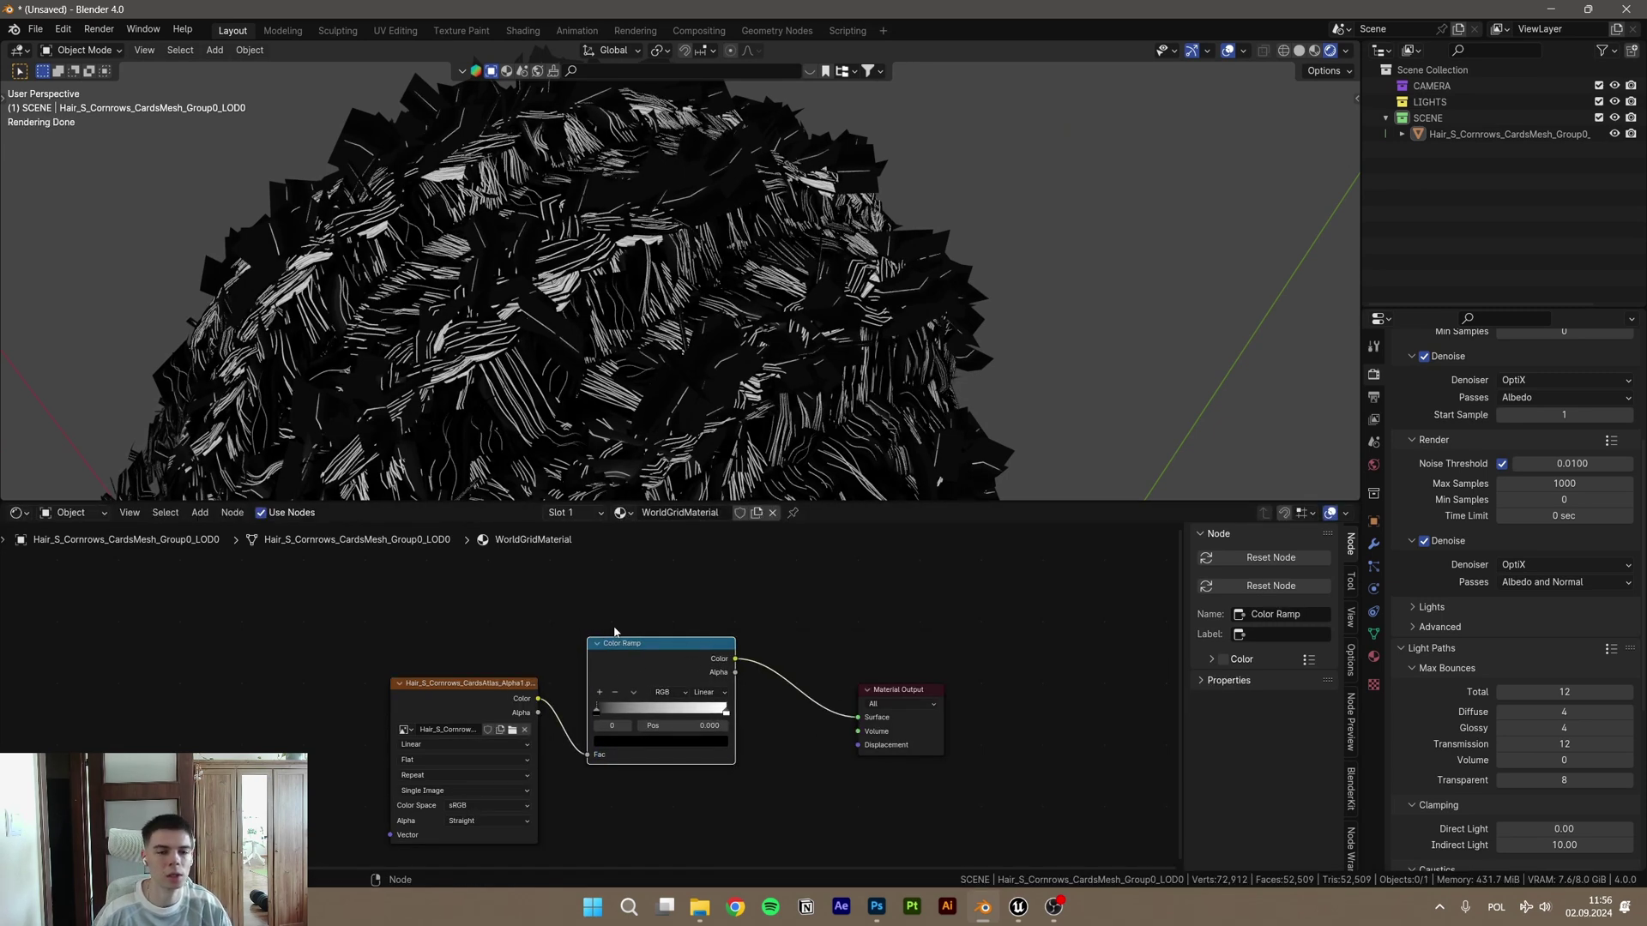
pyautogui.moveTo(648, 667); pyautogui.dragTo(612, 749)
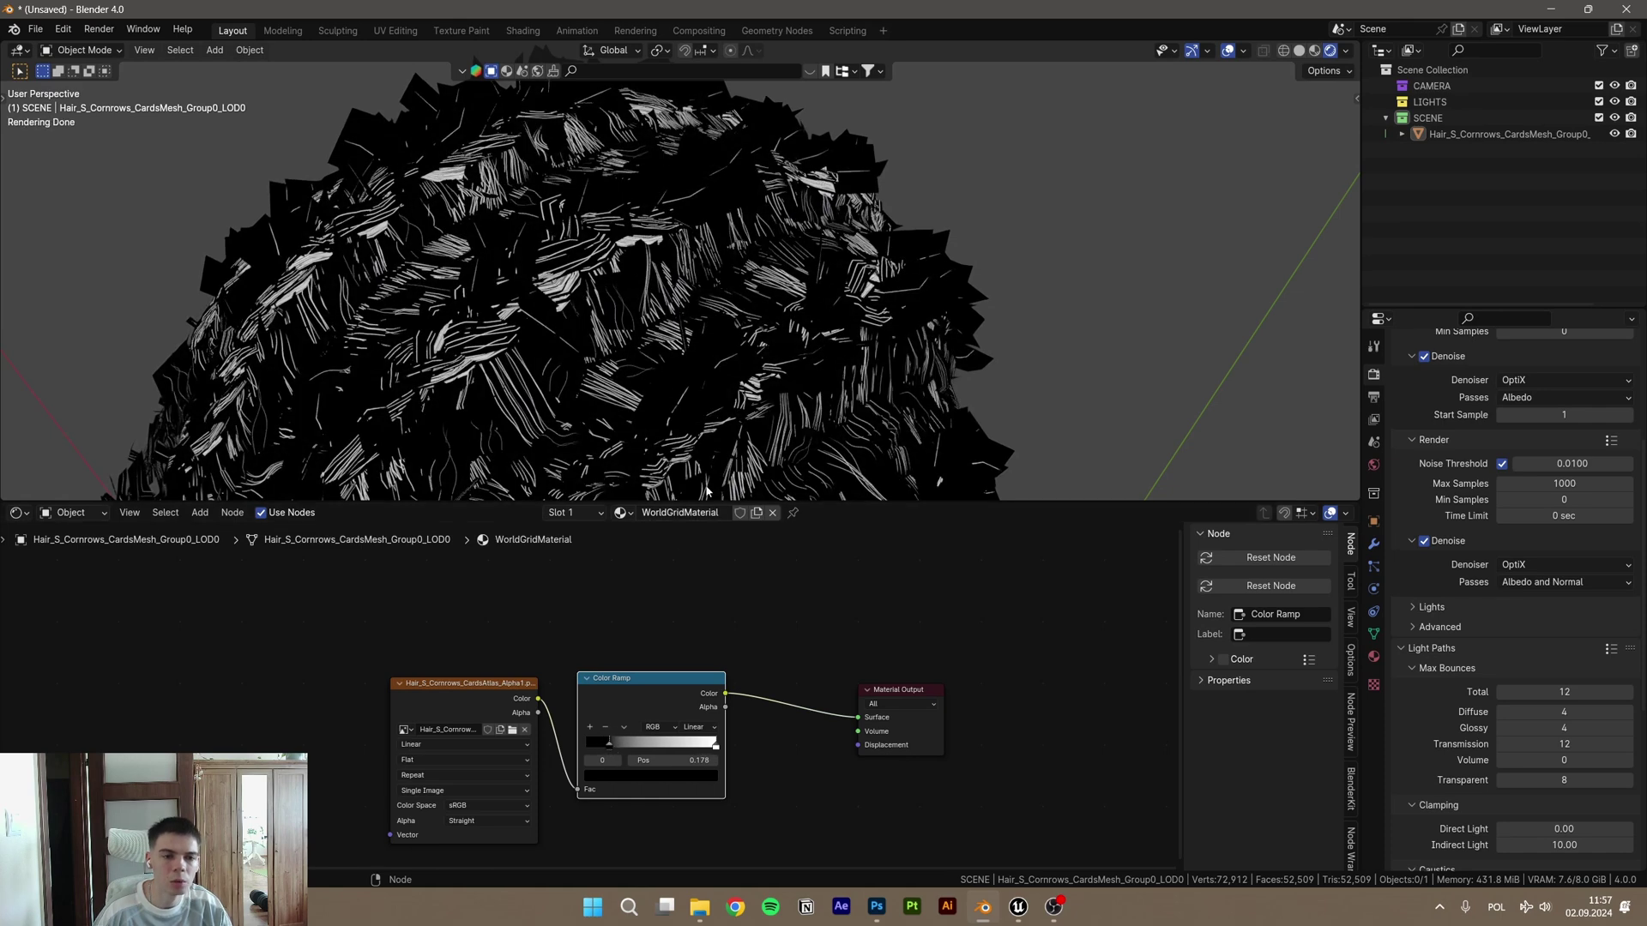
# Step: Spread the nodes apart, moving the alpha texture and Color Ramp down and away from the Material Output to make room for shaders
pyautogui.scroll(-1, 773, 388)
pyautogui.scroll(-3, 695, 639)
pyautogui.moveTo(710, 636); pyautogui.dragTo(516, 737)
pyautogui.press('g')
pyautogui.click(580, 630)
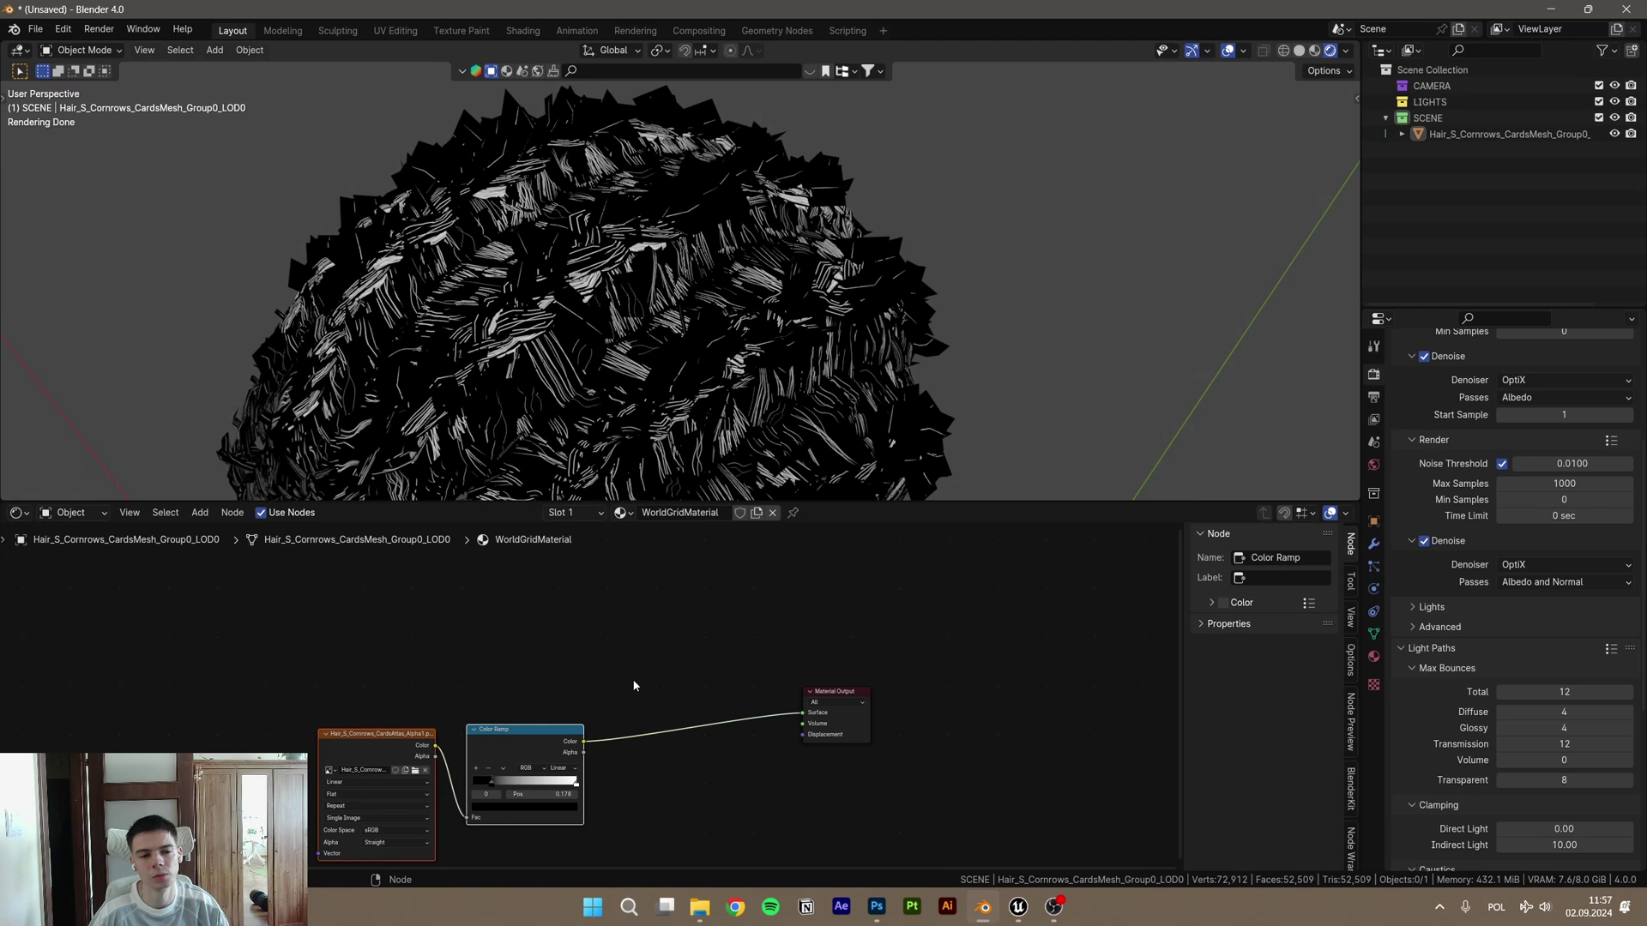
pyautogui.moveTo(836, 691); pyautogui.dragTo(951, 647)
# Step: Add a Hair BSDF node and place a Principled BSDF node below it
pyautogui.hotkey('shift', 'a')
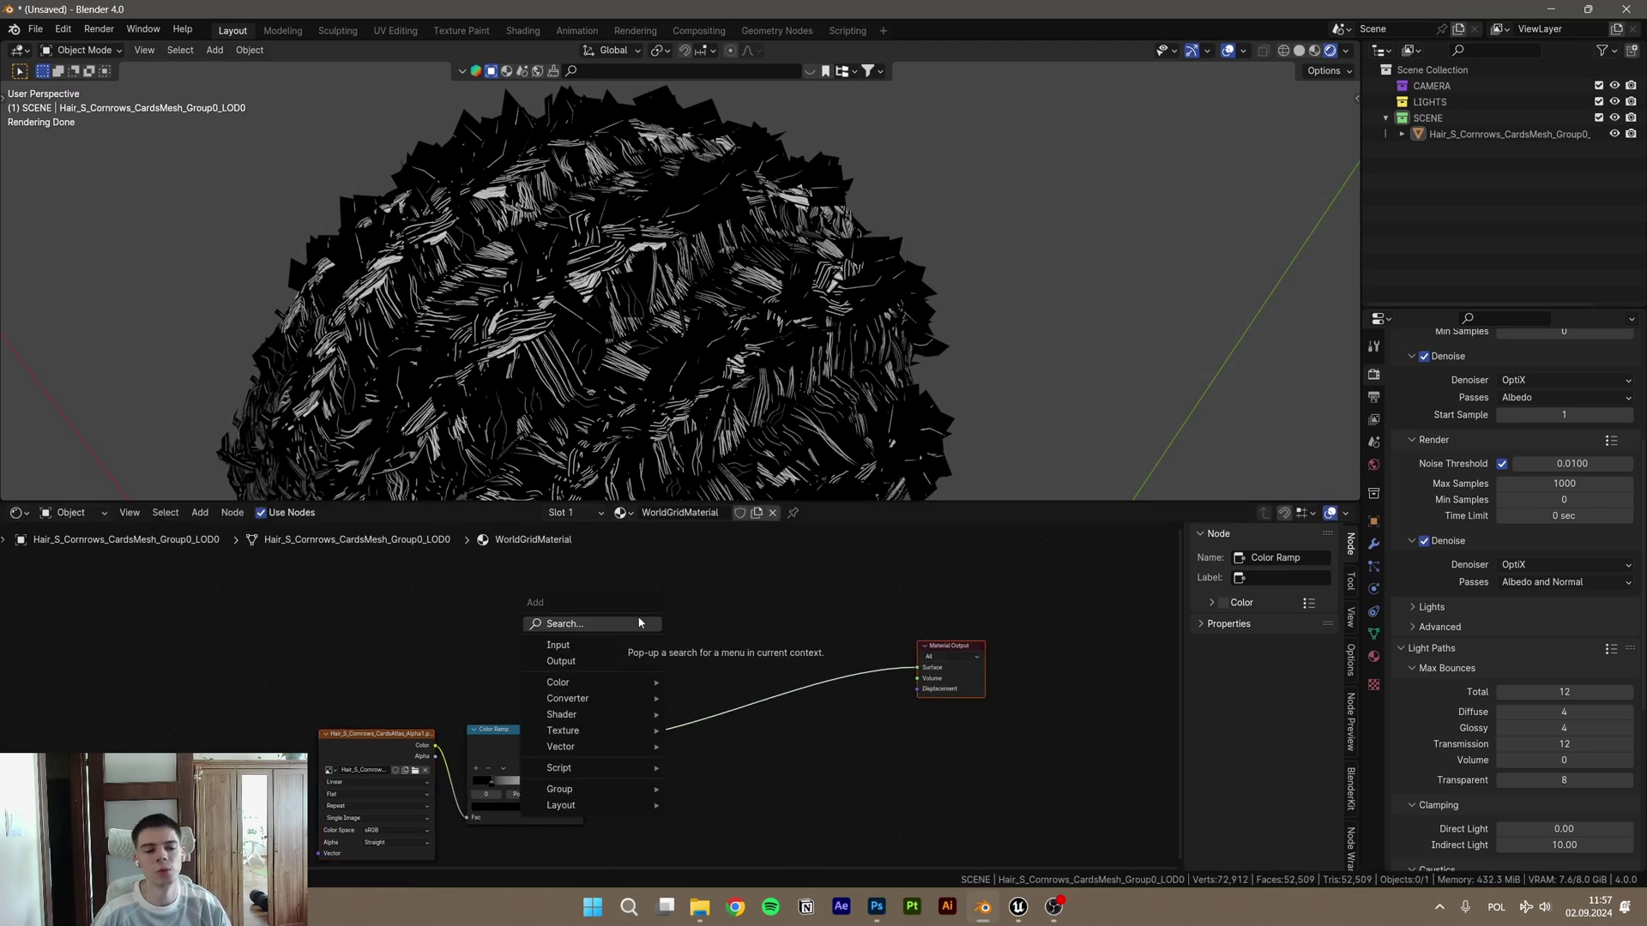
pyautogui.click(637, 624)
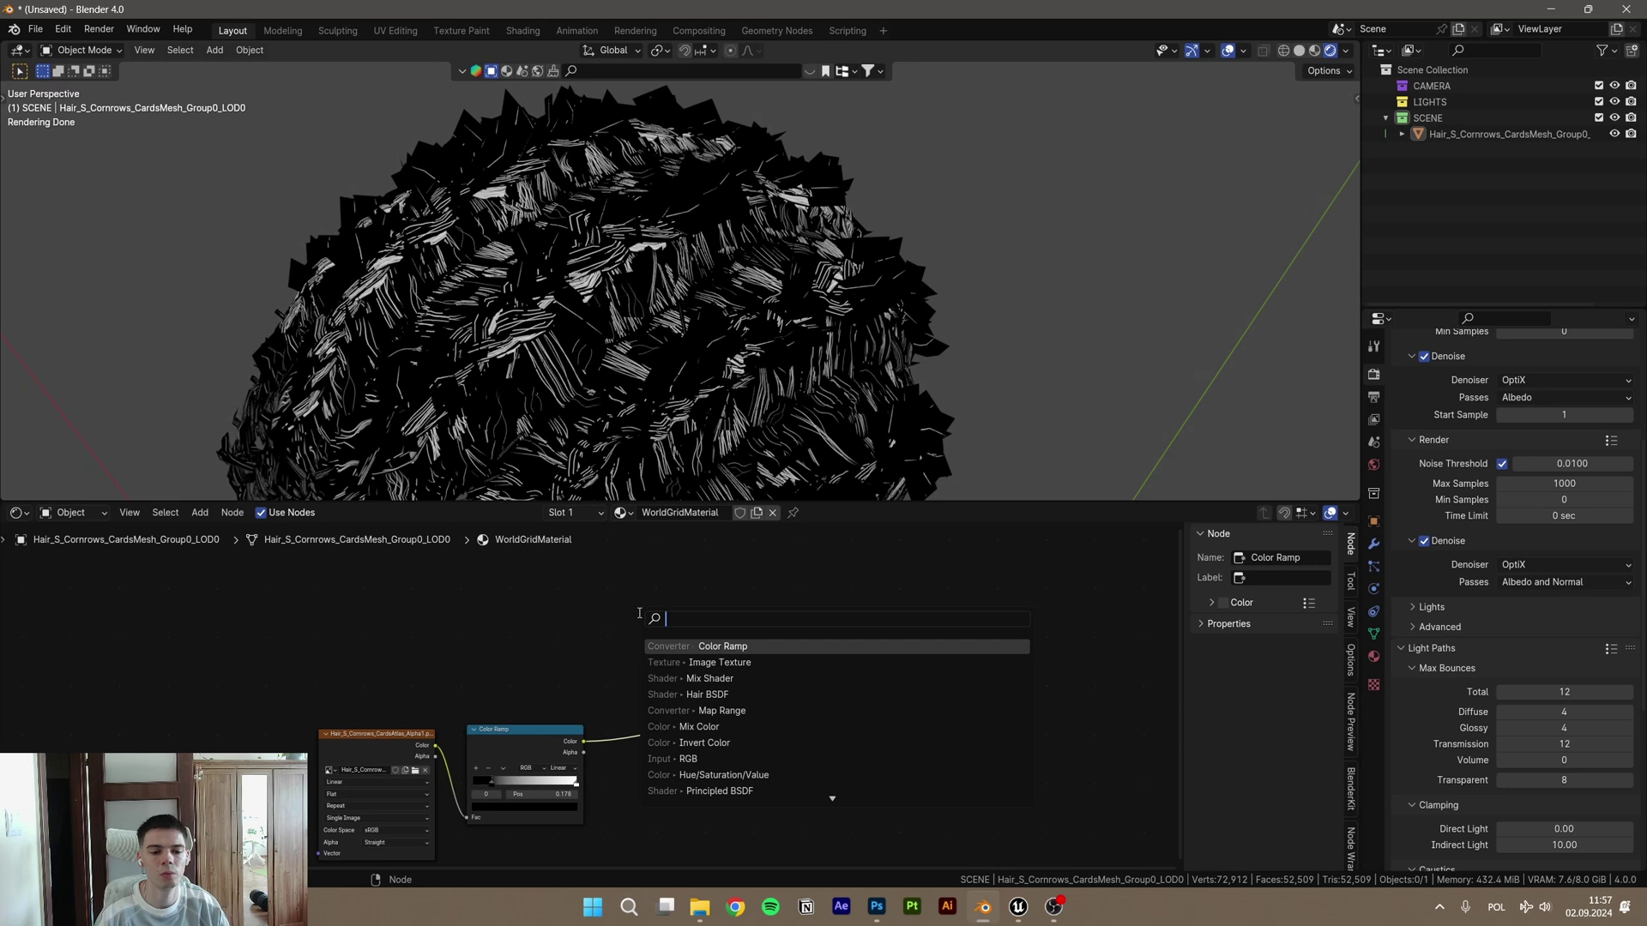
pyautogui.click(707, 695)
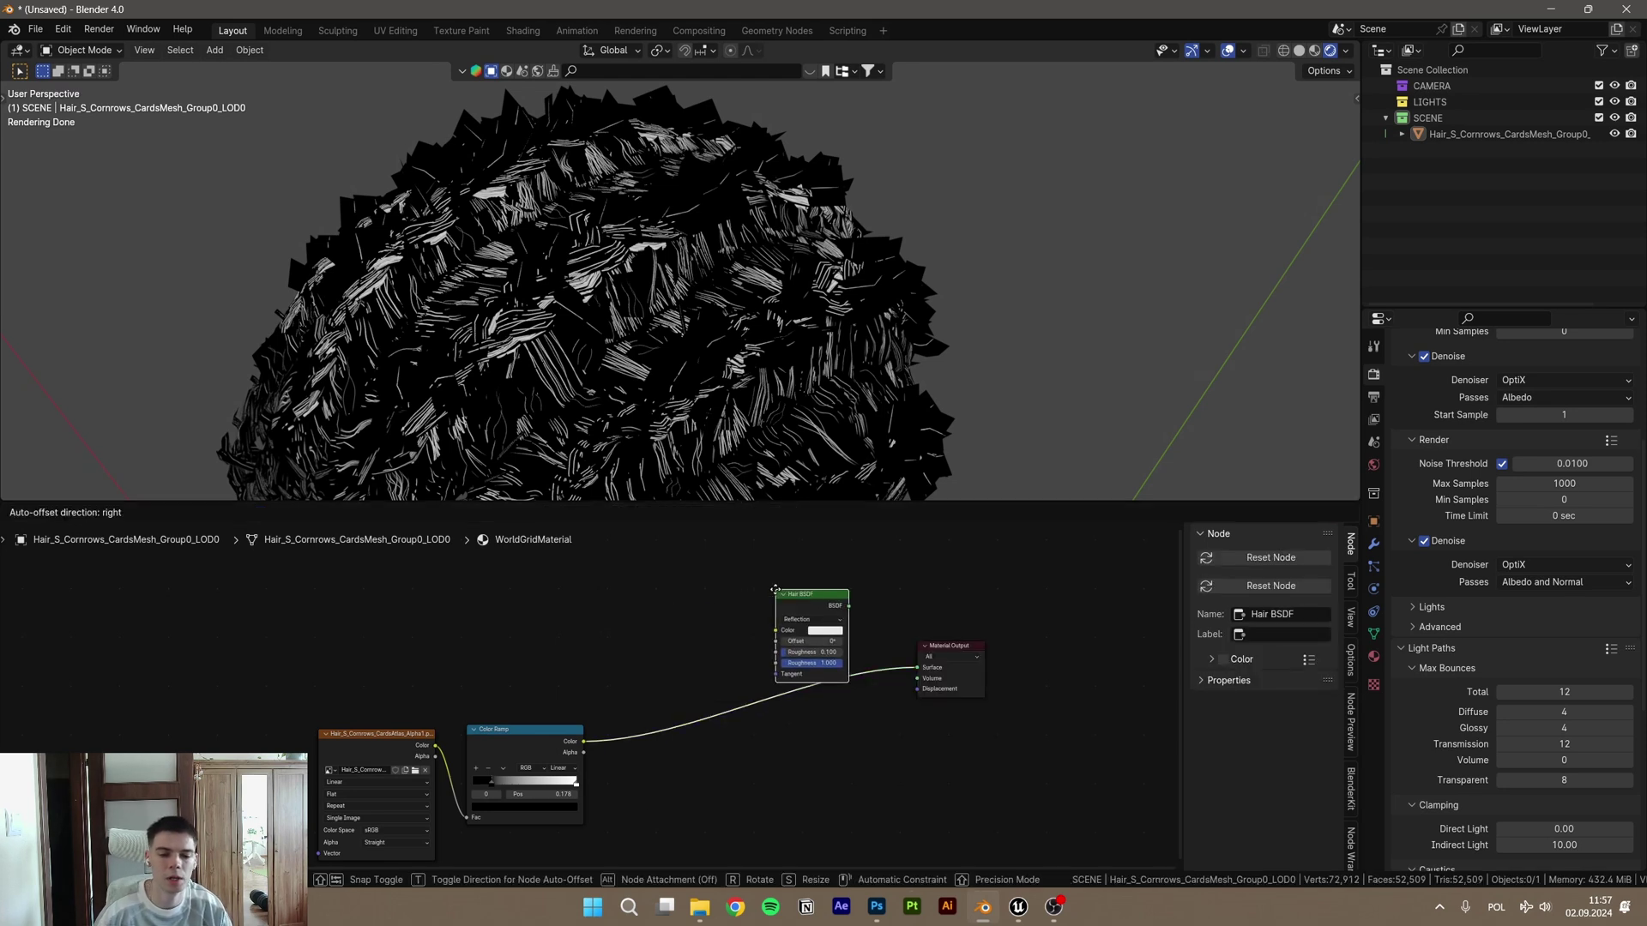
pyautogui.hotkey('shift', 'a')
pyautogui.click(709, 600)
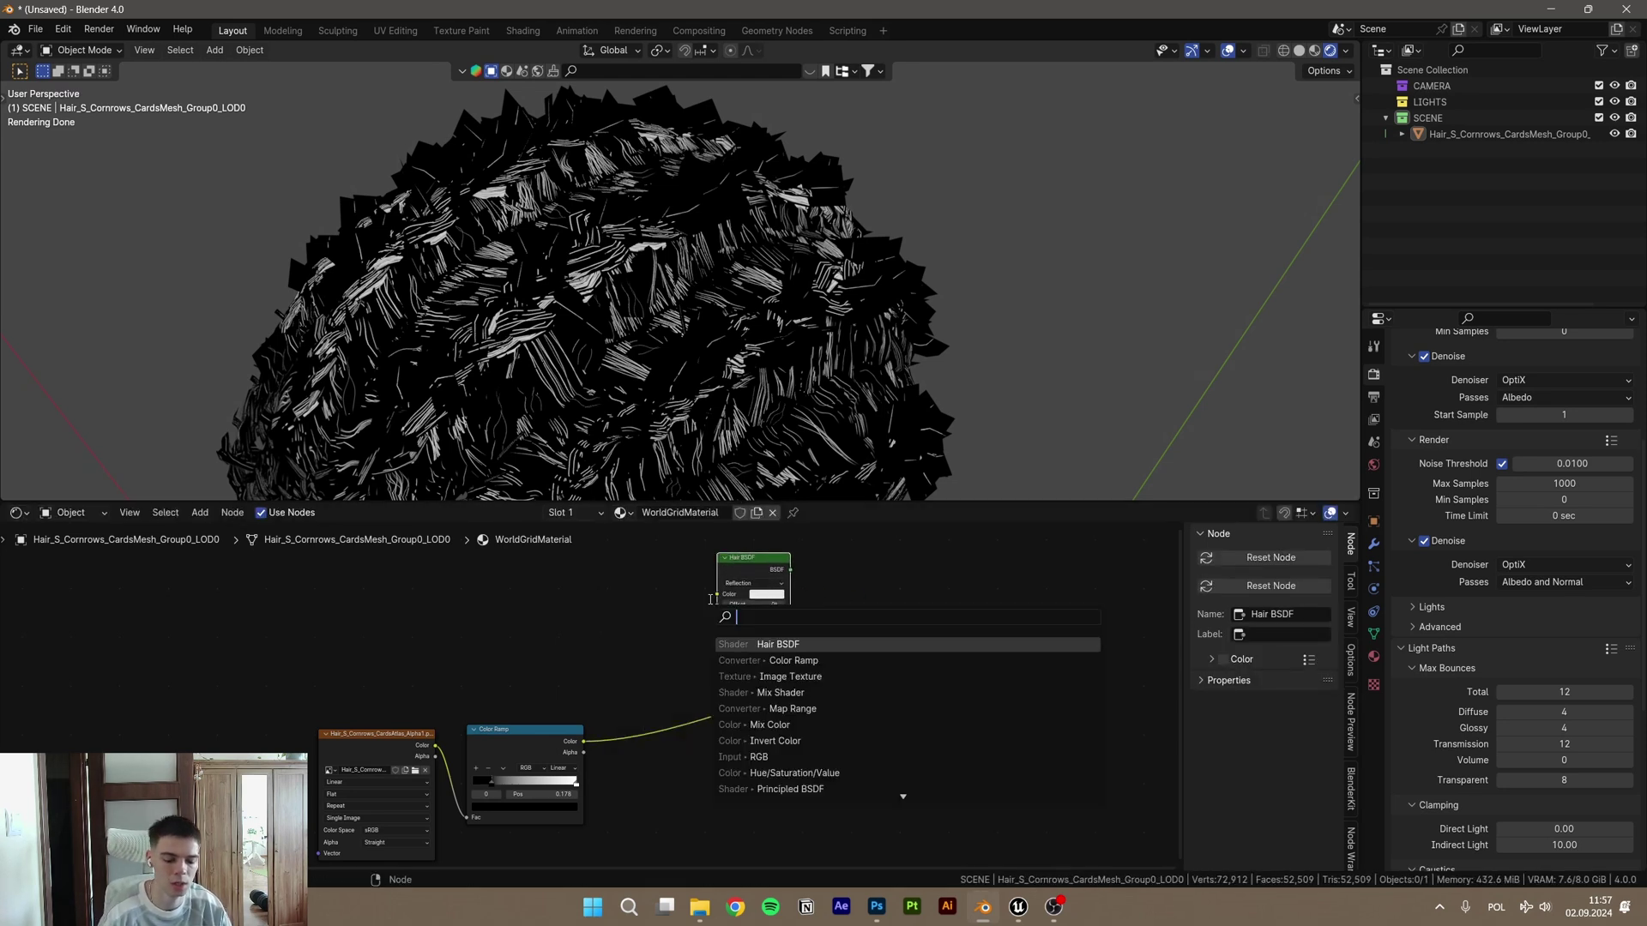
pyautogui.write('pri')
pyautogui.press('Return')
pyautogui.click(671, 733)
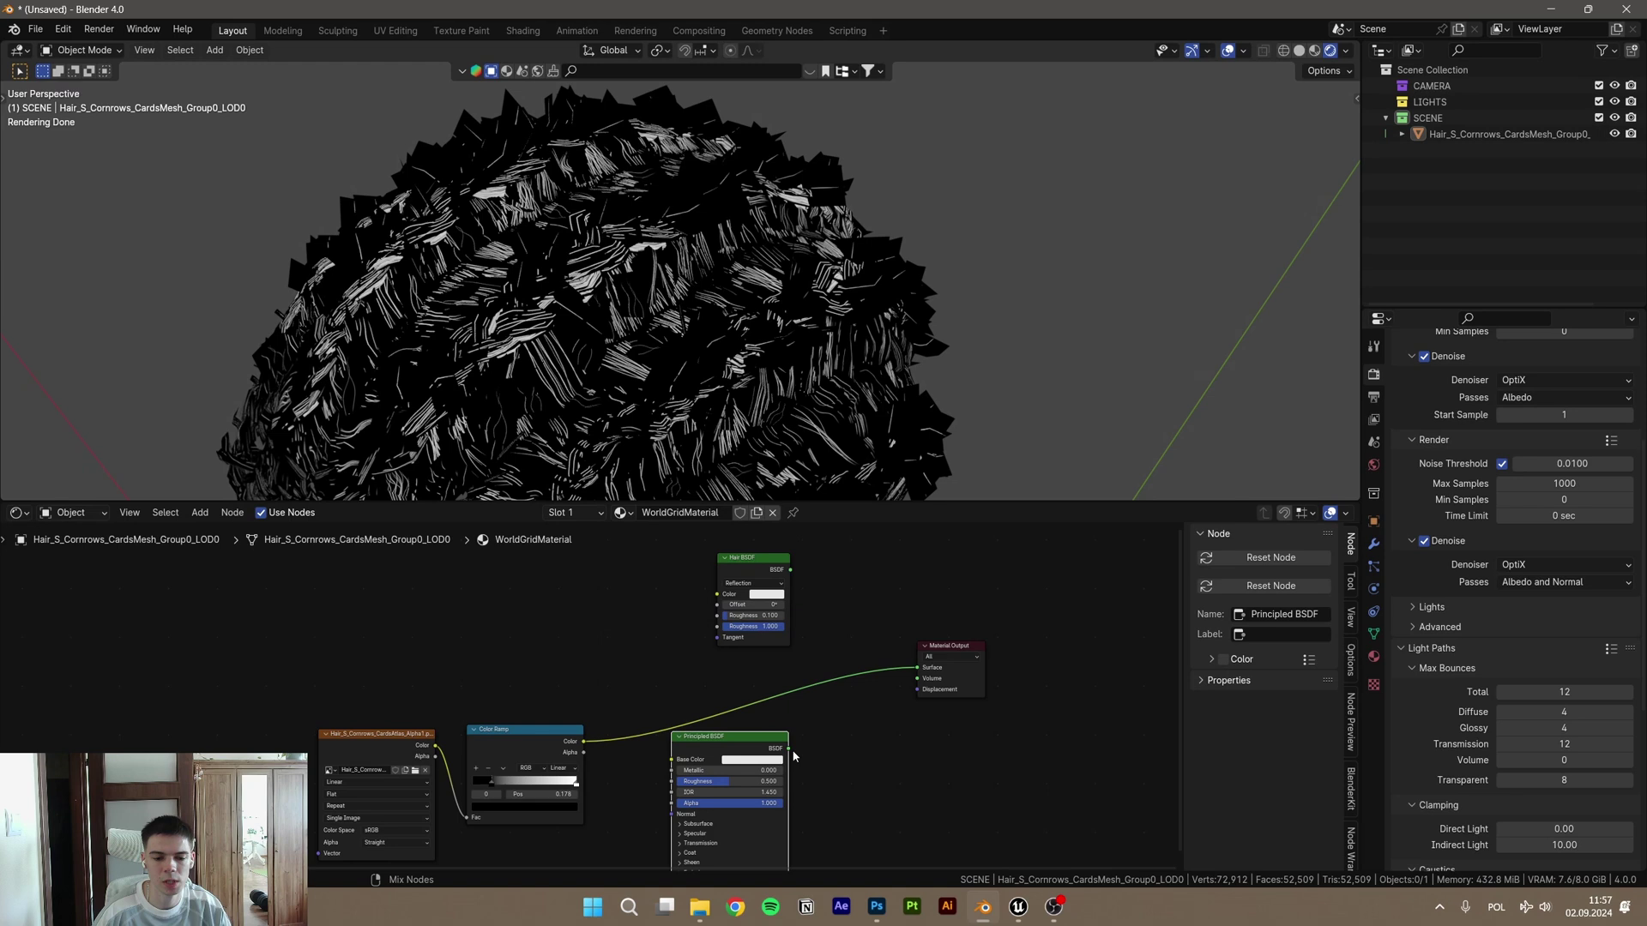
# Step: Create a Mix Shader beside the Material Output and feed it the Hair BSDF first and the Principled BSDF second
pyautogui.moveTo(834, 745); pyautogui.dragTo(842, 684)
pyautogui.click(790, 571)
pyautogui.keyDown('alt'); pyautogui.keyDown('shift'); pyautogui.moveTo(763, 567); pyautogui.dragTo(740, 738, button='right'); pyautogui.keyUp('shift'); pyautogui.keyUp('alt')
pyautogui.rightClick(860, 578)
pyautogui.keyDown('ctrl'); pyautogui.keyDown('shift'); pyautogui.moveTo(725, 563); pyautogui.dragTo(740, 745, button='right'); pyautogui.keyUp('shift'); pyautogui.keyUp('ctrl')
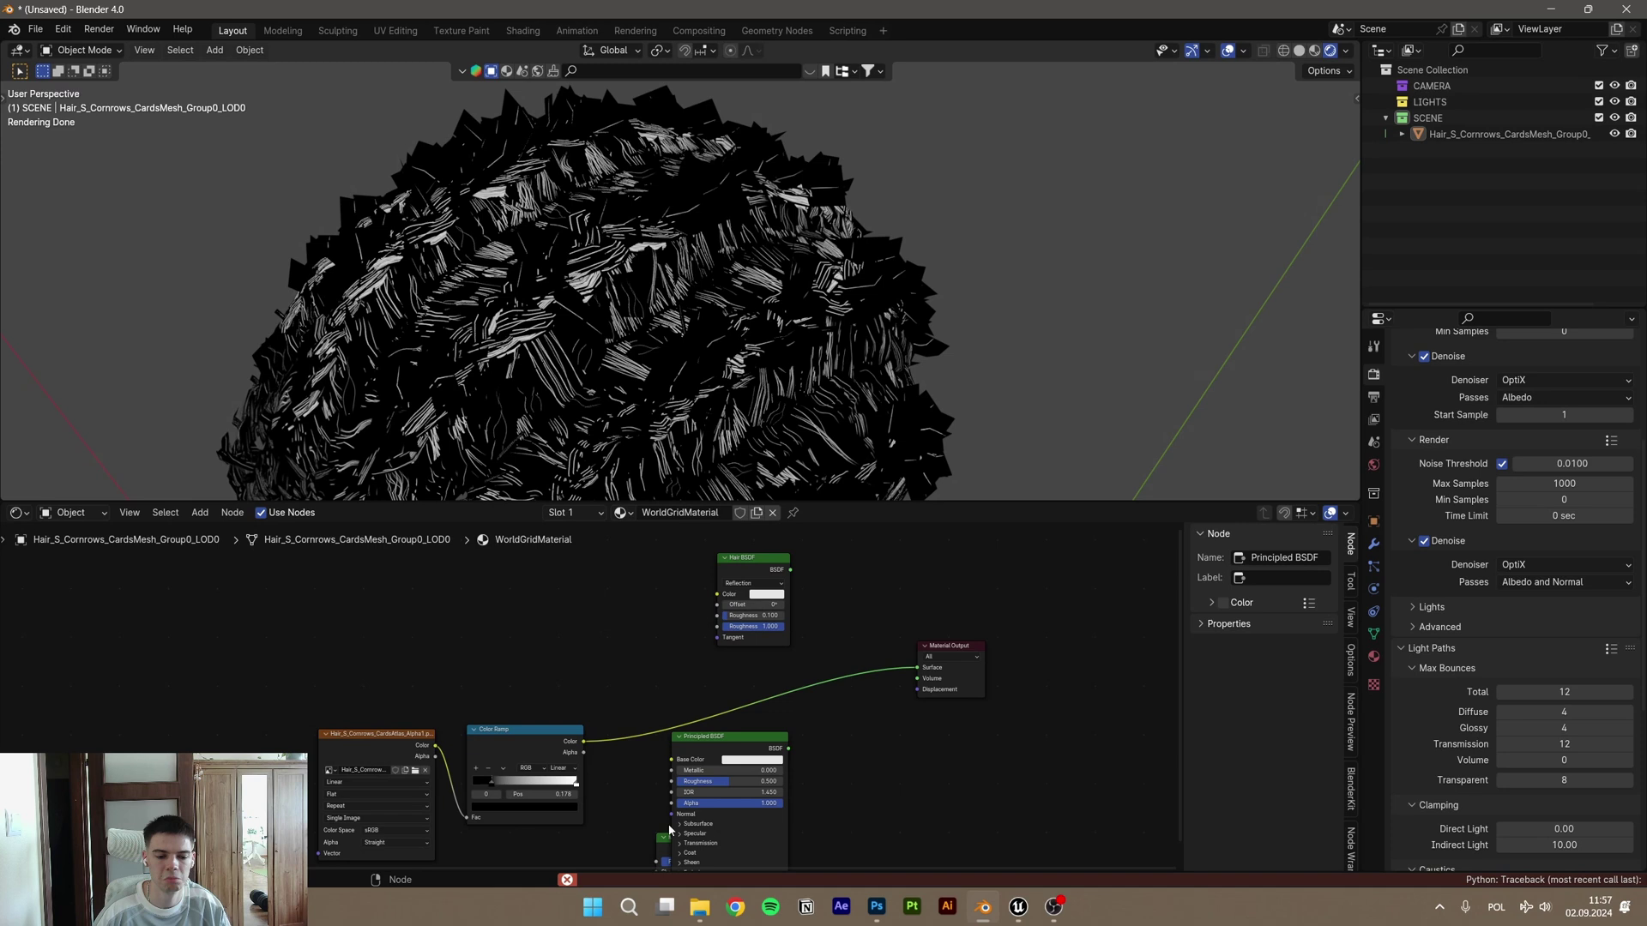
pyautogui.click(667, 836)
pyautogui.moveTo(667, 844); pyautogui.dragTo(832, 619)
pyautogui.click(871, 607)
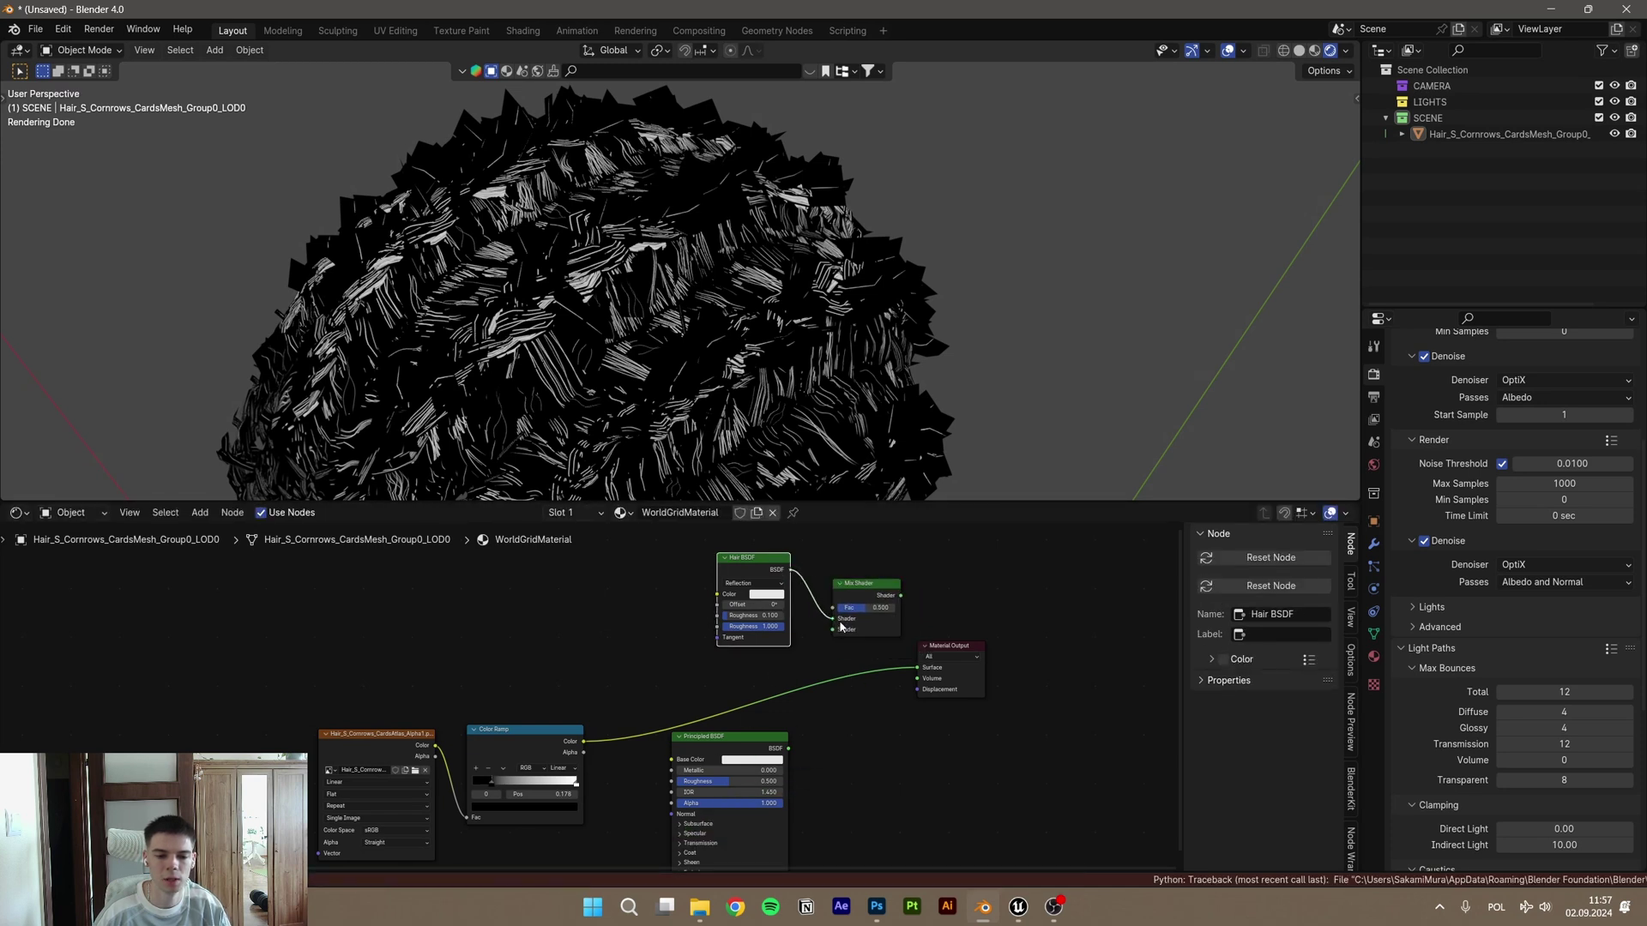
pyautogui.moveTo(788, 753); pyautogui.dragTo(832, 630)
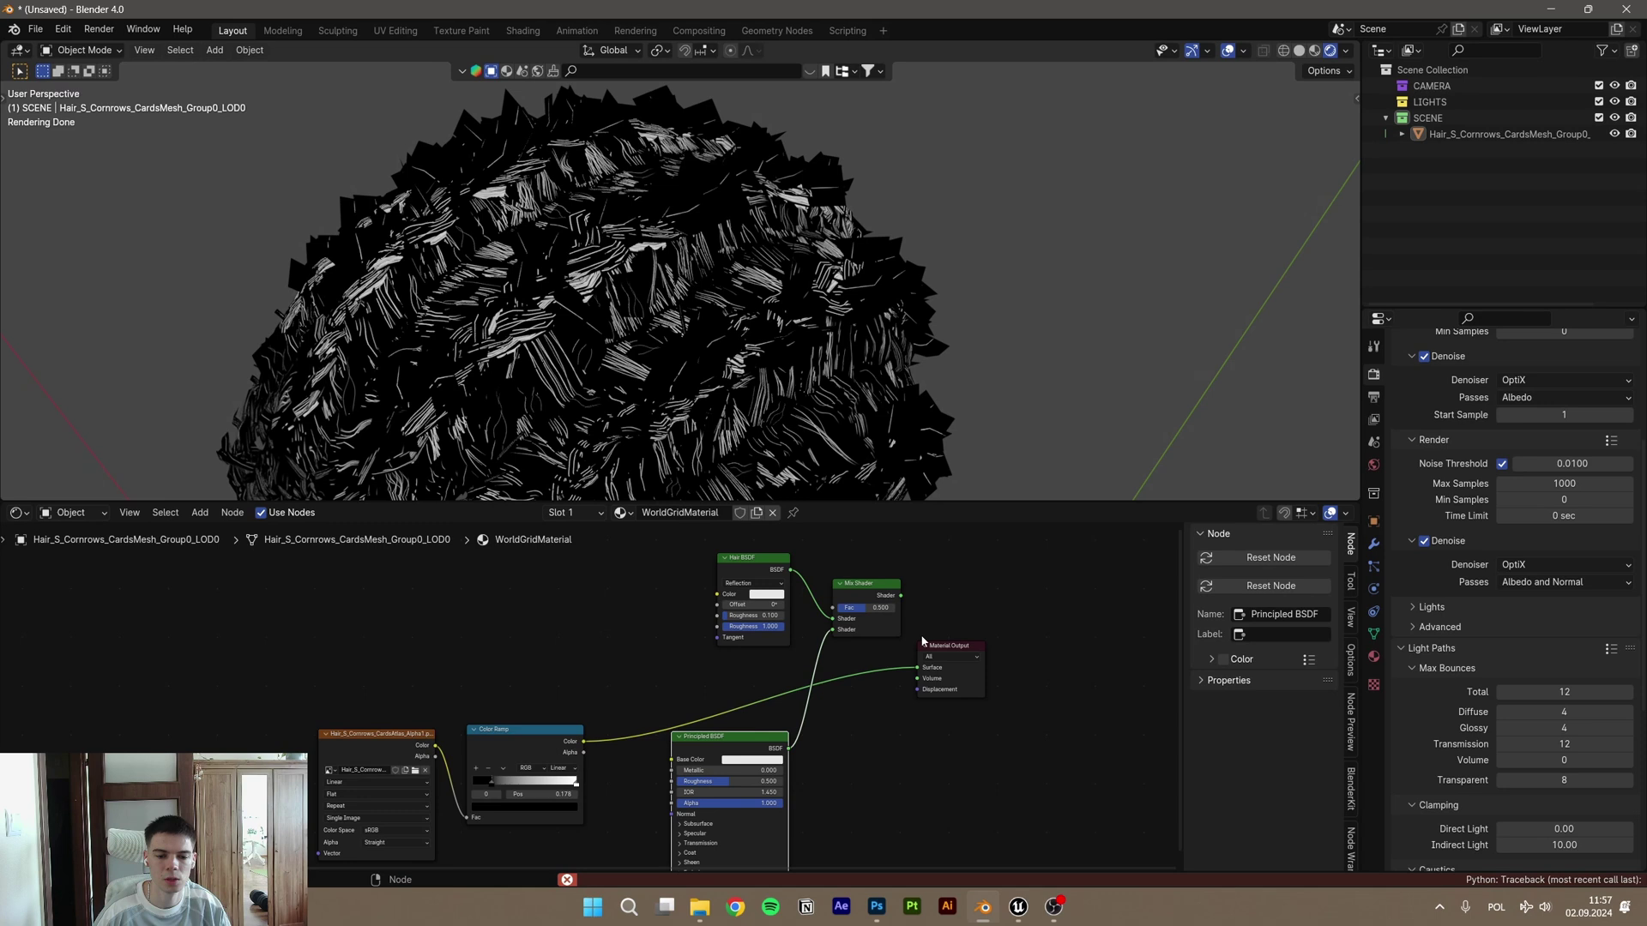
# Step: Connect the Color Ramp to the Mix Shader's Fac and the Mix Shader to the Material Output's Surface, spacing out the output node
pyautogui.moveTo(583, 741); pyautogui.dragTo(979, 669)
pyautogui.keyDown('ctrl'); pyautogui.keyDown('shift'); pyautogui.click(858, 610); pyautogui.keyUp('shift'); pyautogui.keyUp('ctrl')
pyautogui.press('g')
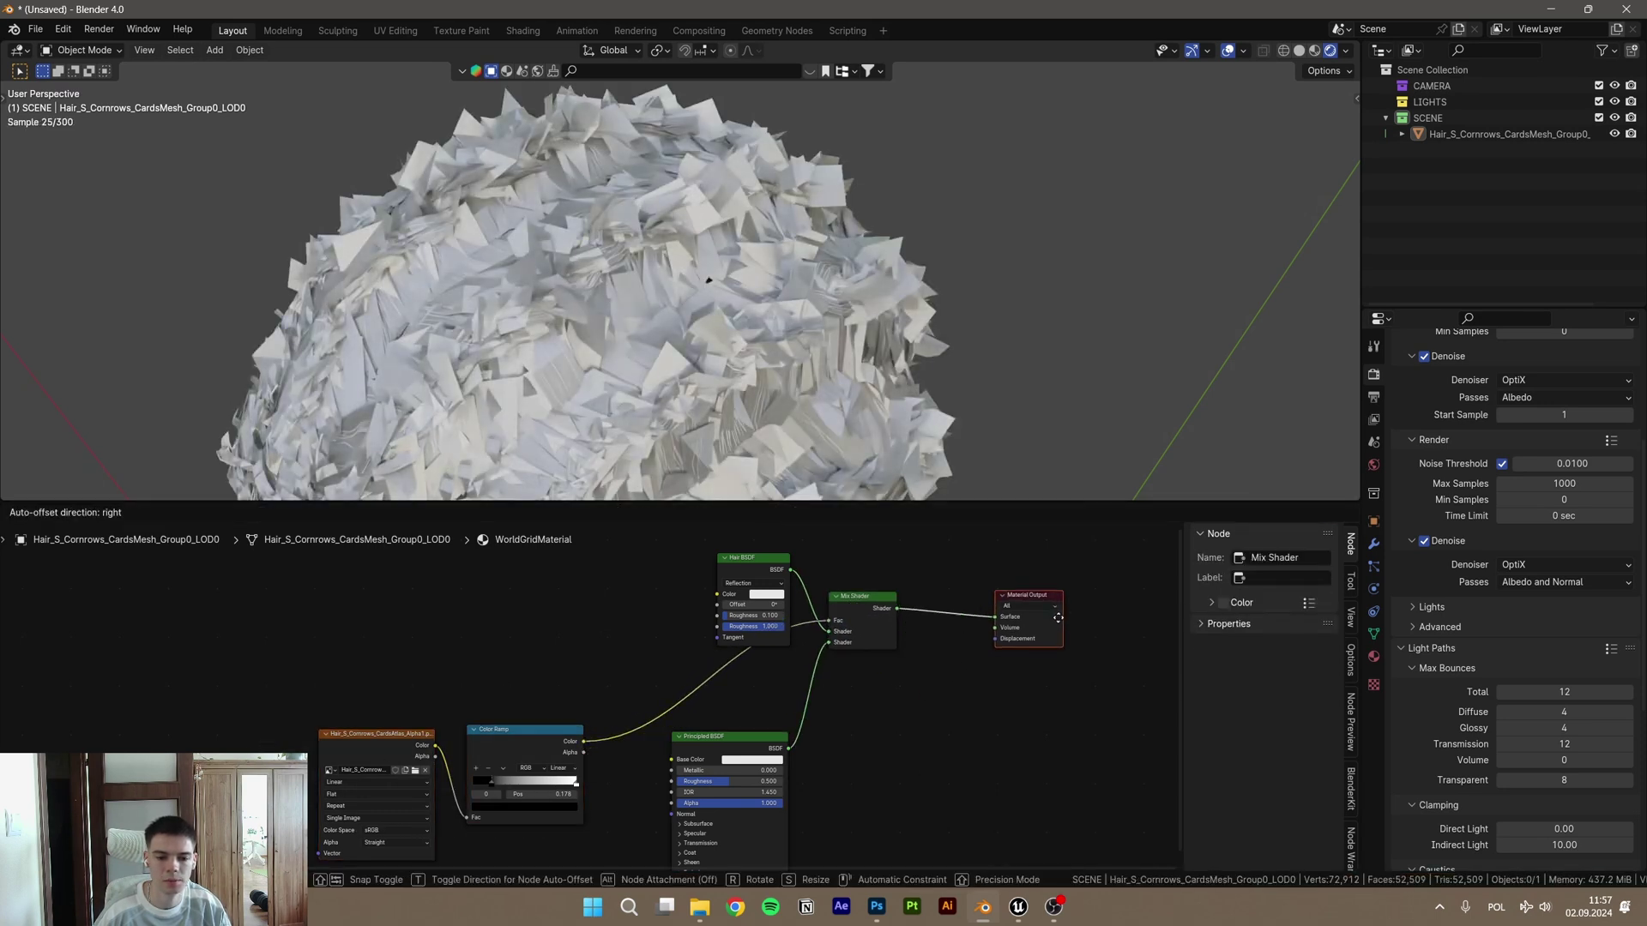
pyautogui.click(1059, 617)
# Step: Set the Principled BSDF's Alpha to 0 and preview the Color Ramp's output on the hair
pyautogui.moveTo(792, 779); pyautogui.dragTo(785, 714, button='middle')
pyautogui.moveTo(735, 737); pyautogui.dragTo(626, 738)
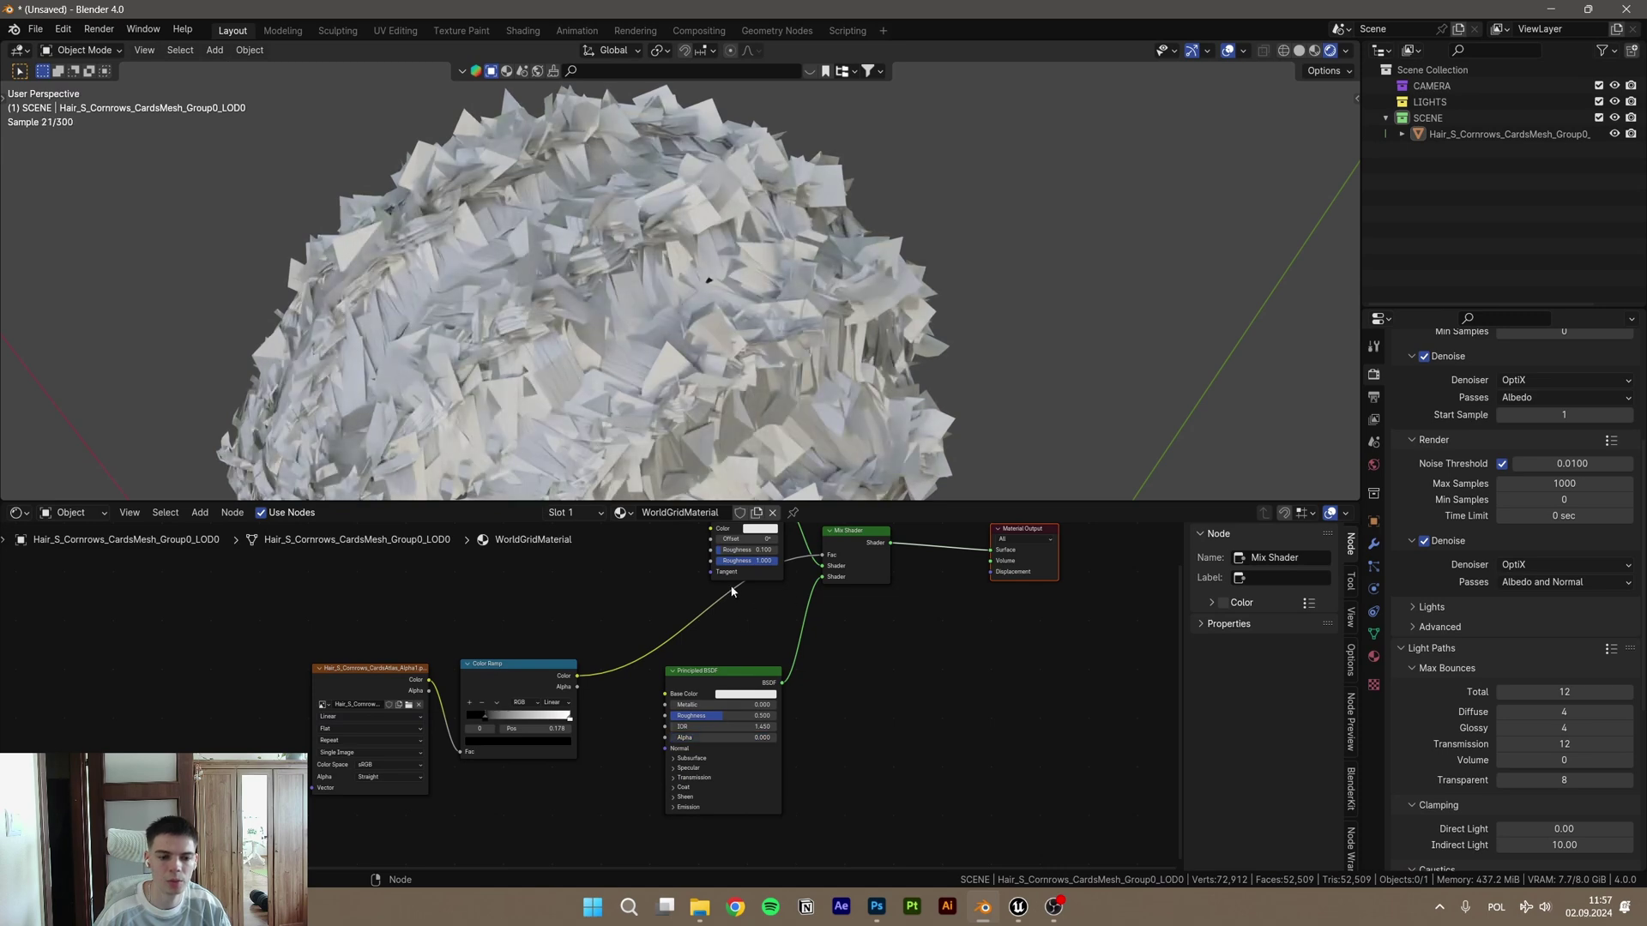
pyautogui.moveTo(735, 590); pyautogui.dragTo(740, 688, button='middle')
pyautogui.scroll(1, 740, 687)
pyautogui.keyDown('ctrl'); pyautogui.keyDown('shift'); pyautogui.click(473, 782); pyautogui.keyUp('shift'); pyautogui.keyUp('ctrl')
pyautogui.scroll(2, 598, 699)
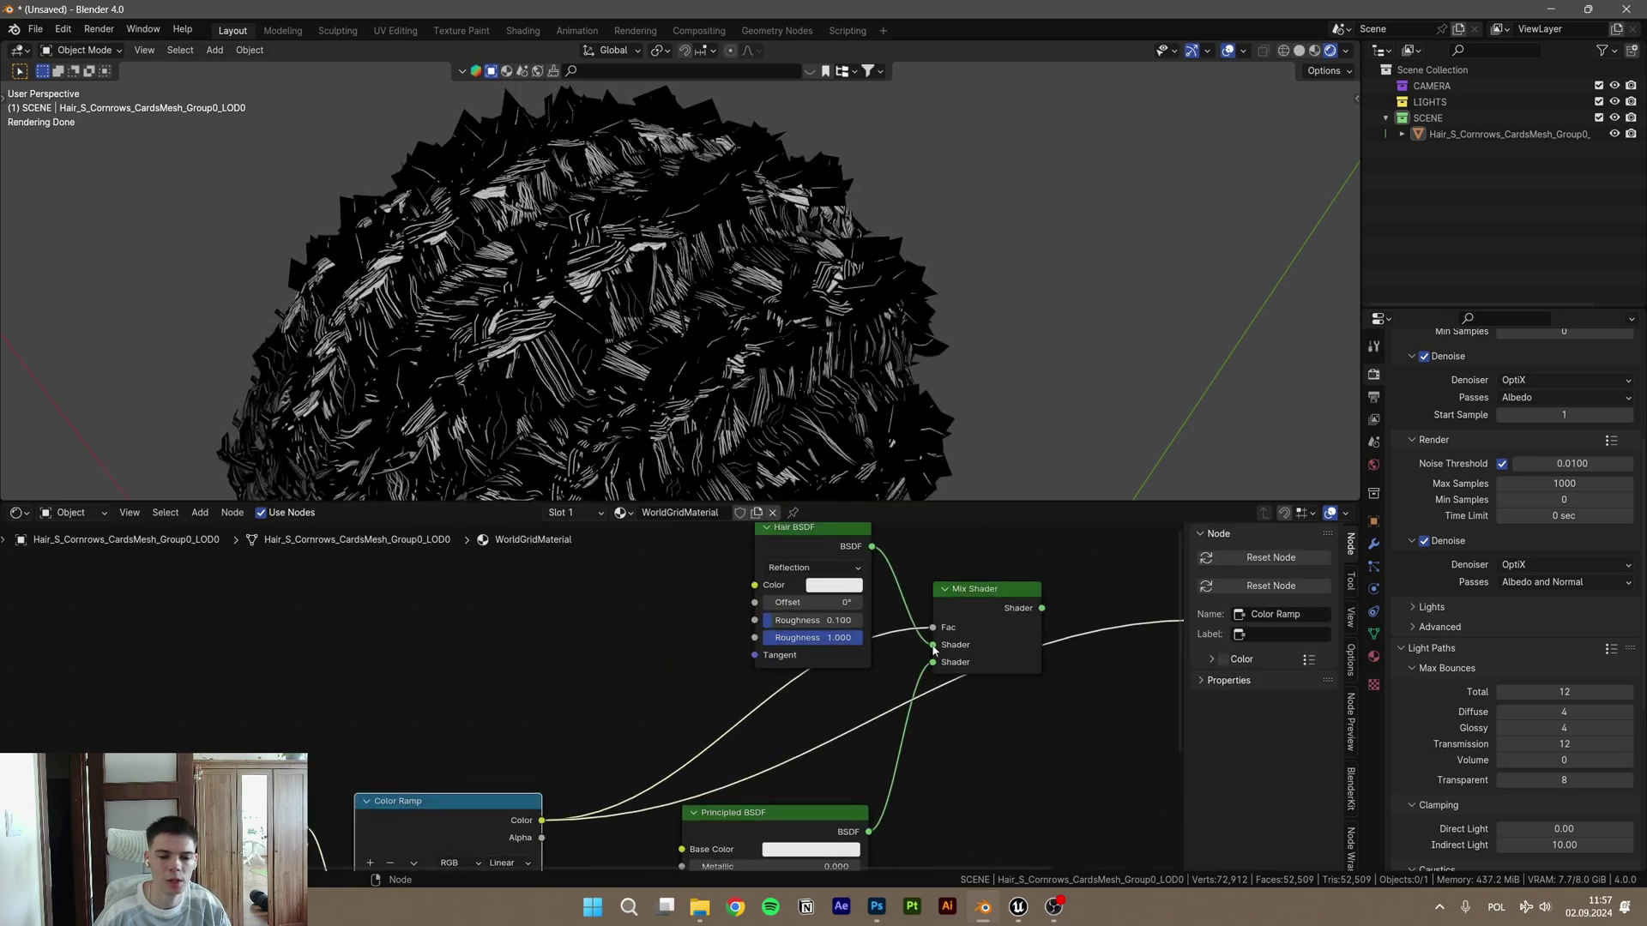
# Step: Swap the Mix Shader's inputs so the Principled BSDF comes first, and reconnect the Mix Shader to the Material Output
pyautogui.moveTo(867, 833); pyautogui.dragTo(933, 646)
pyautogui.scroll(-1, 963, 629)
pyautogui.moveTo(963, 629); pyautogui.dragTo(790, 661, button='middle')
pyautogui.keyDown('ctrl'); pyautogui.keyDown('shift'); pyautogui.click(810, 642); pyautogui.keyUp('shift'); pyautogui.keyUp('ctrl')
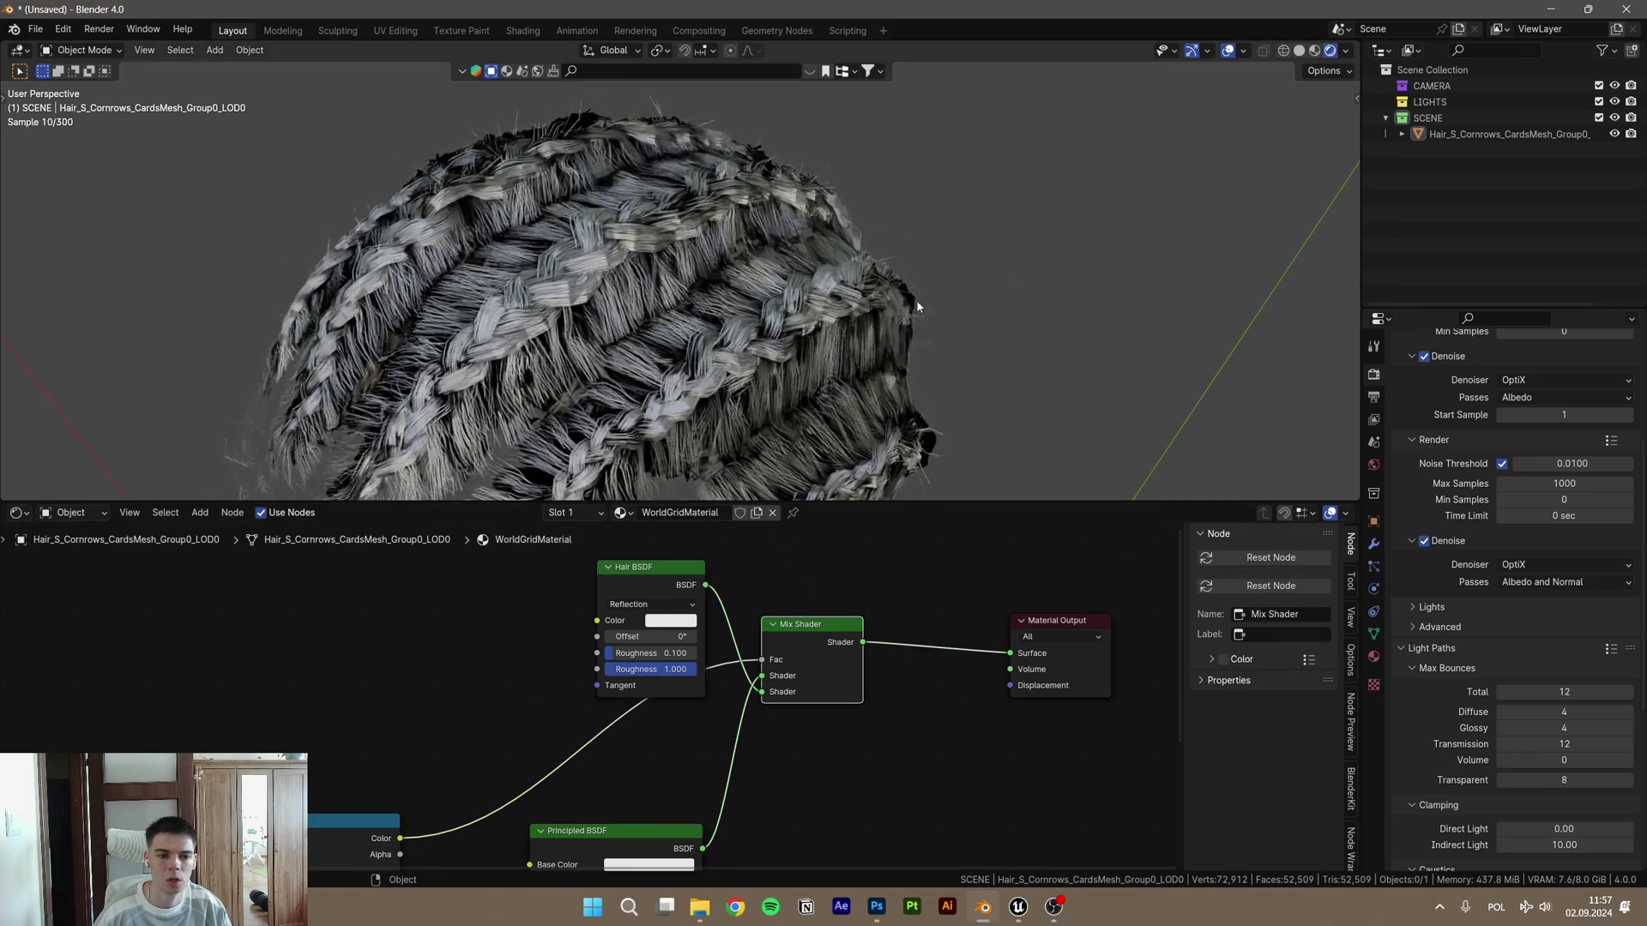
# Step: Set the Hair BSDF's Color to a pale cyan and check the cornrows from several angles
pyautogui.scroll(5, 736, 440)
pyautogui.scroll(-3, 1052, 326)
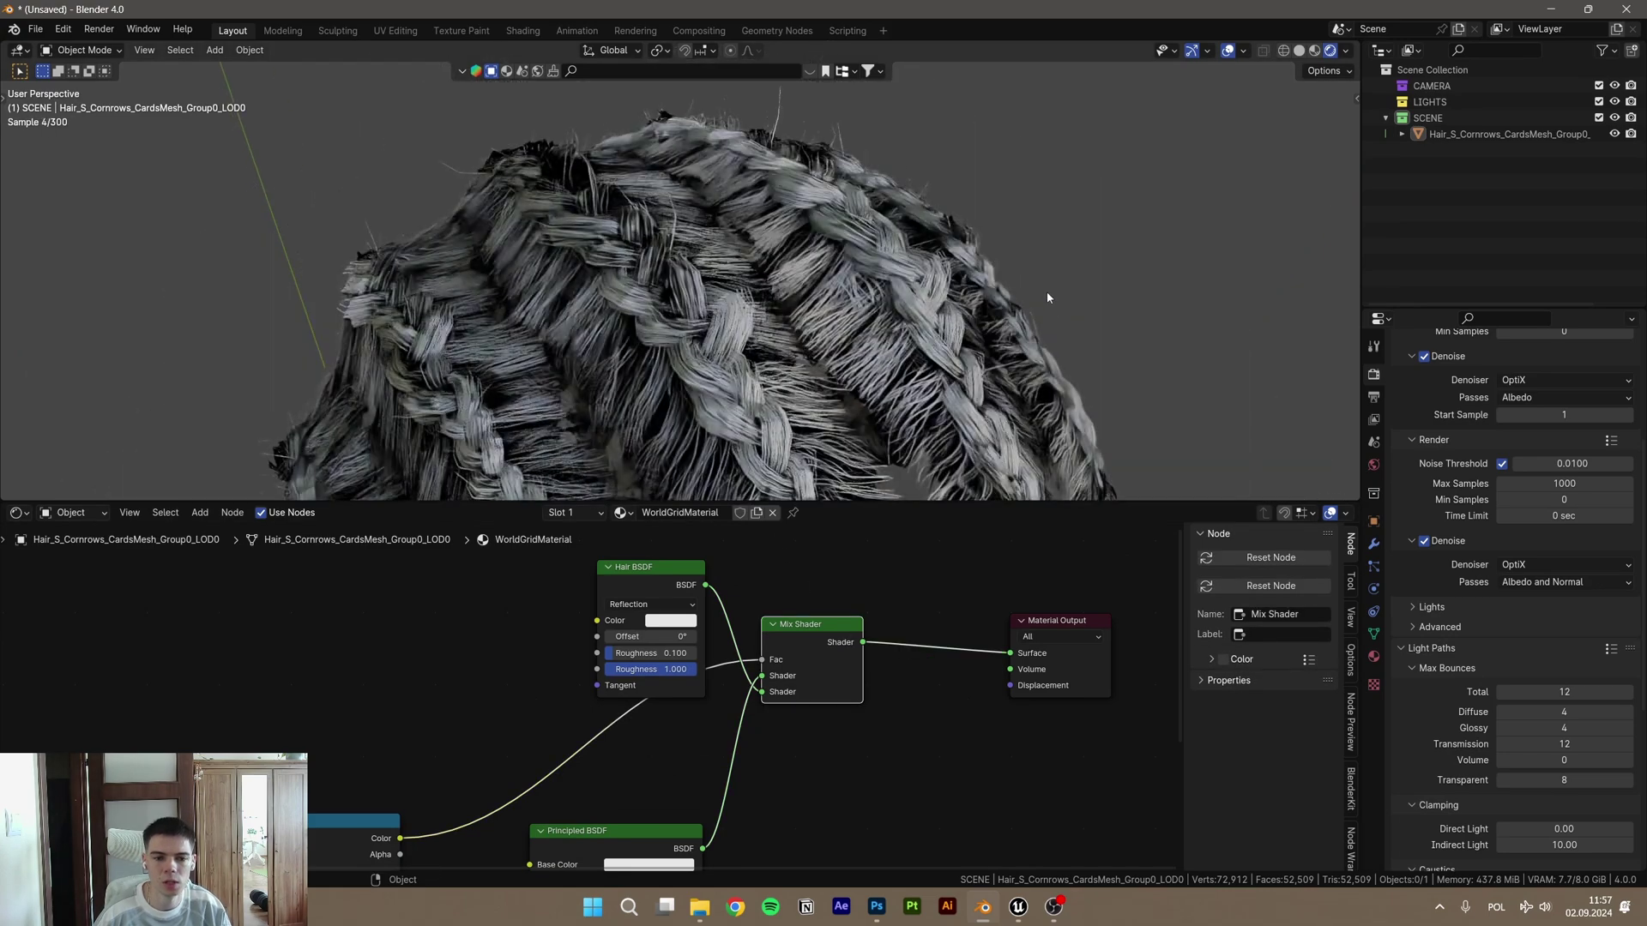
pyautogui.keyDown('alt'); pyautogui.moveTo(1047, 291); pyautogui.dragTo(704, 355, button='middle'); pyautogui.keyUp('alt')
pyautogui.scroll(-2, 750, 283)
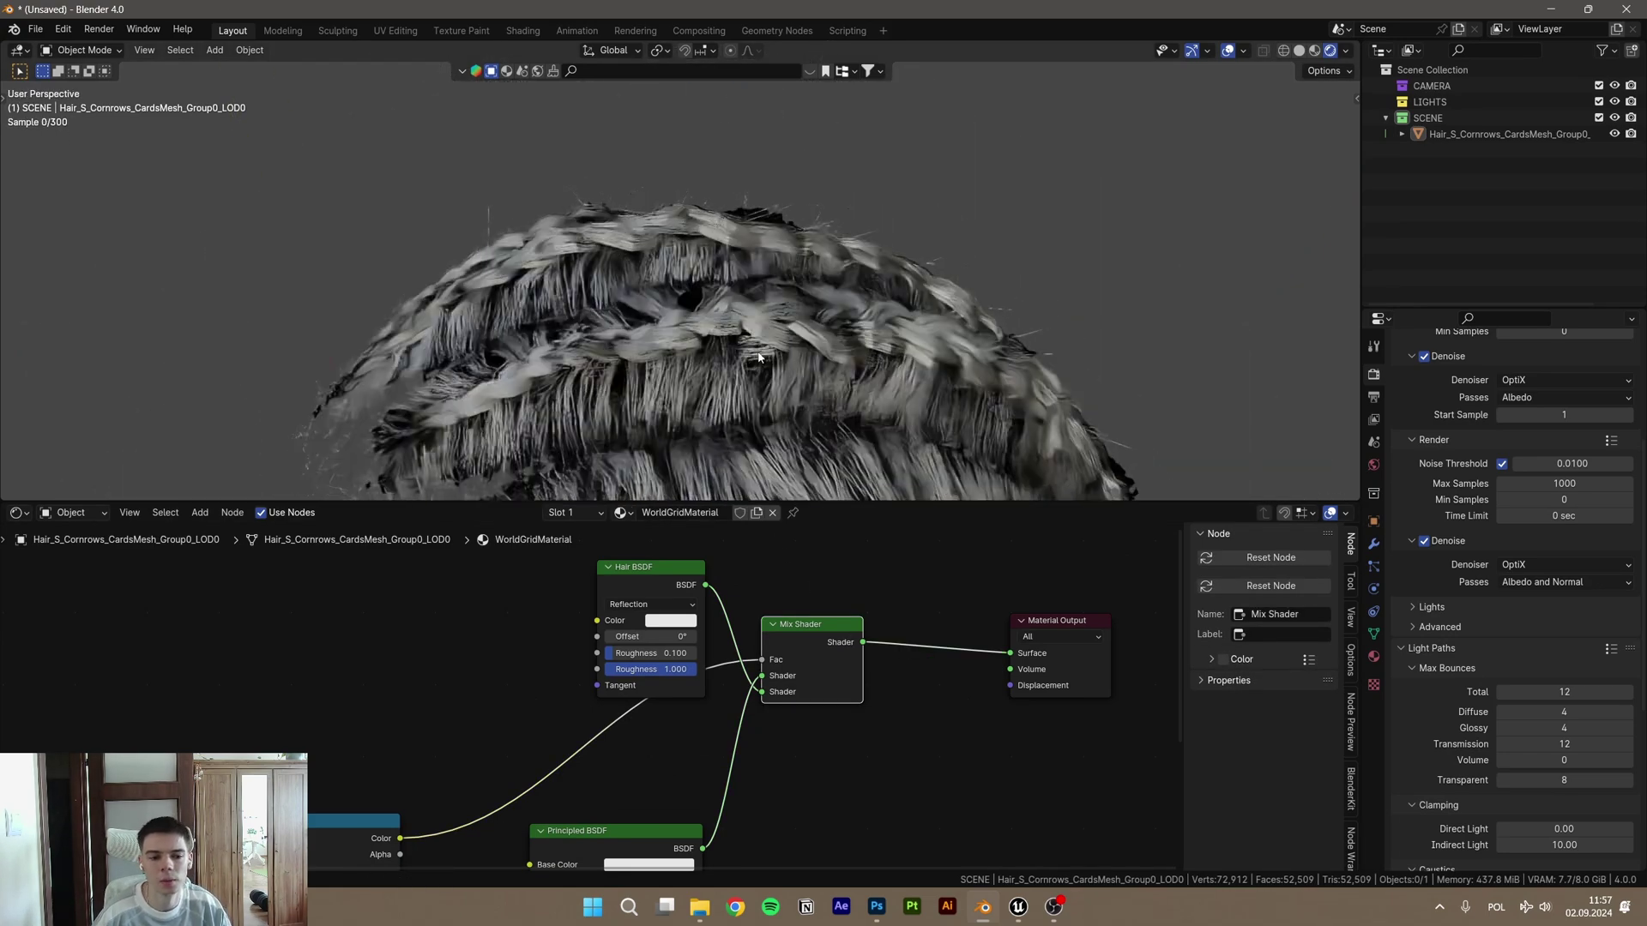
pyautogui.click(678, 621)
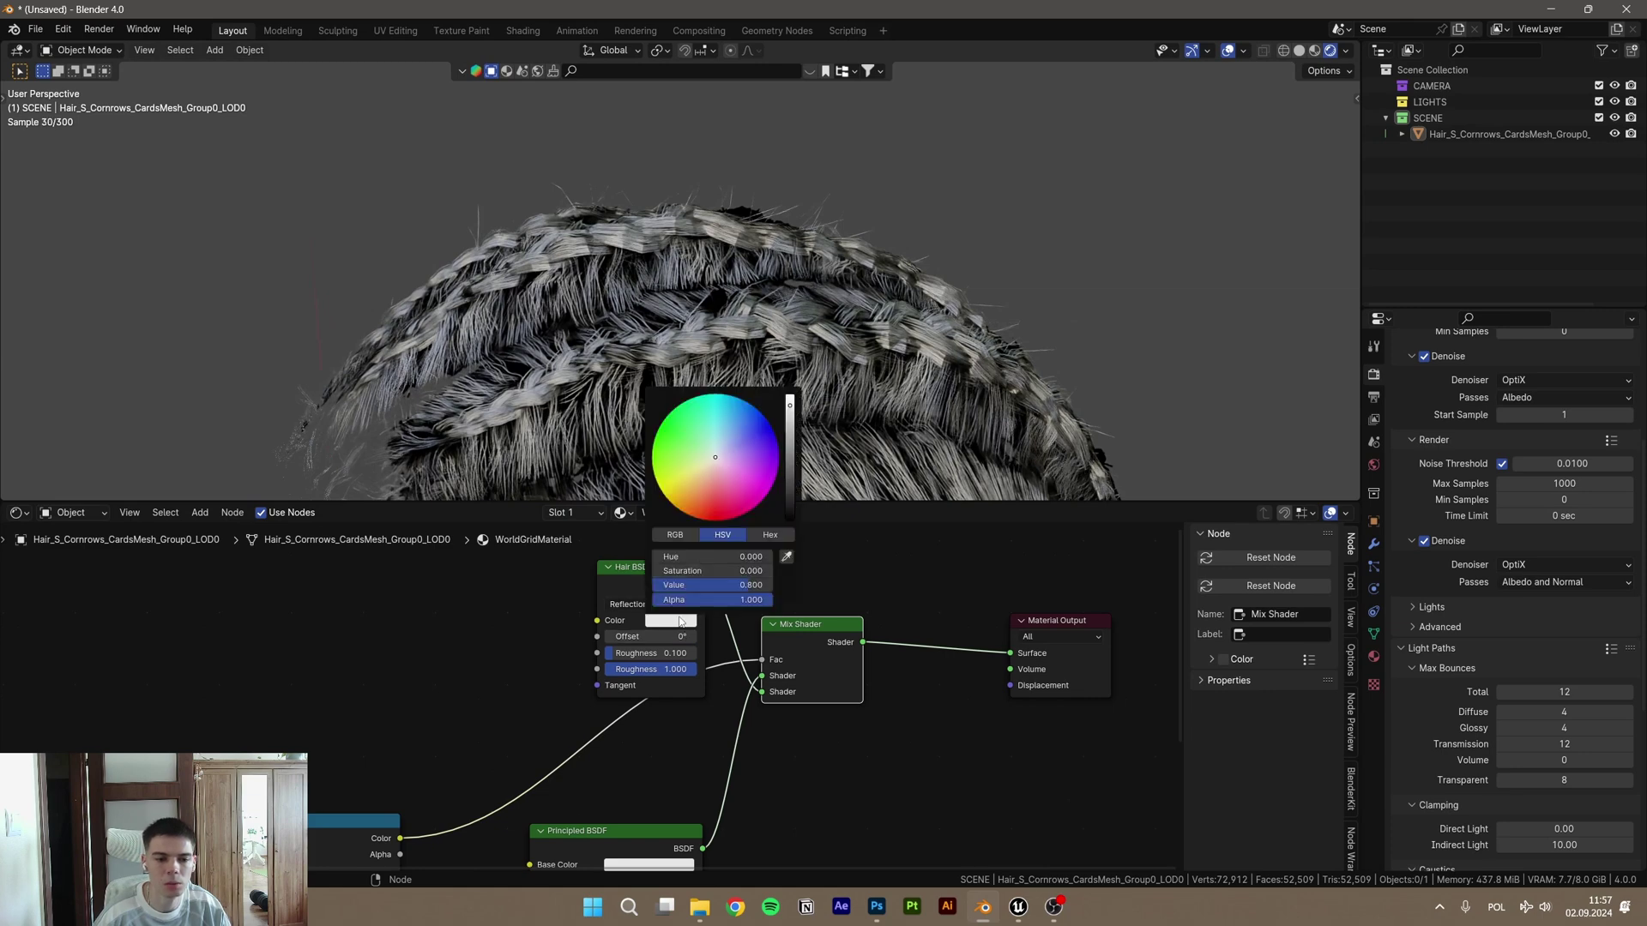
pyautogui.moveTo(716, 457)
pyautogui.mouseDown()
pyautogui.moveTo(734, 448)
pyautogui.moveTo(712, 442)
pyautogui.mouseUp()
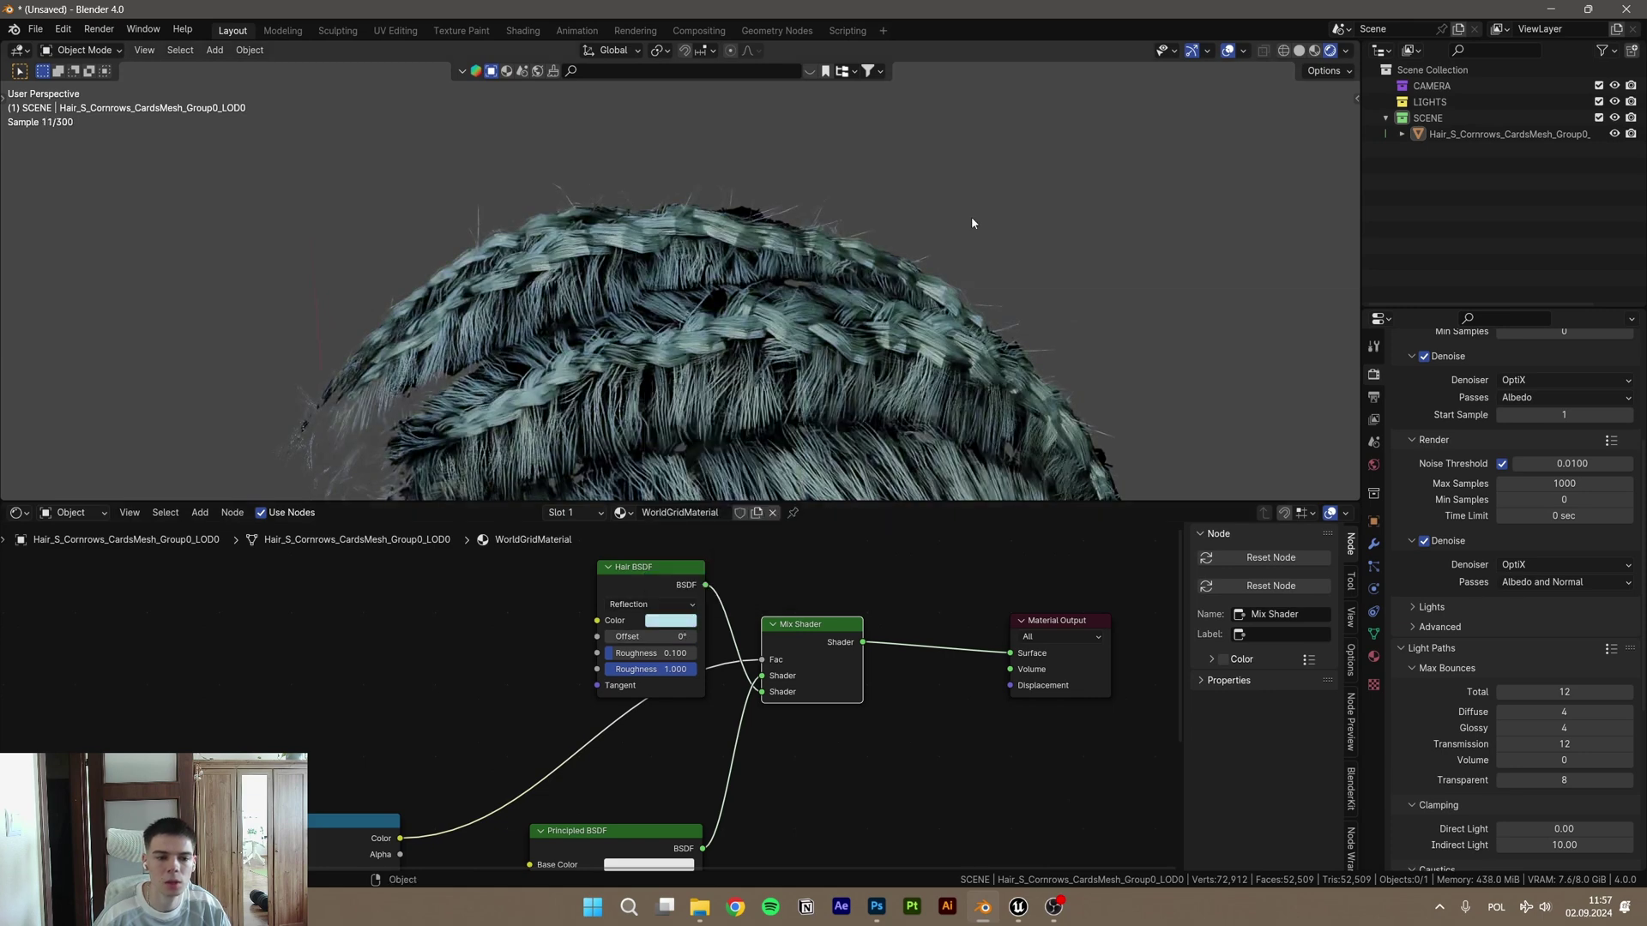
pyautogui.moveTo(871, 400); pyautogui.dragTo(953, 226, button='middle')
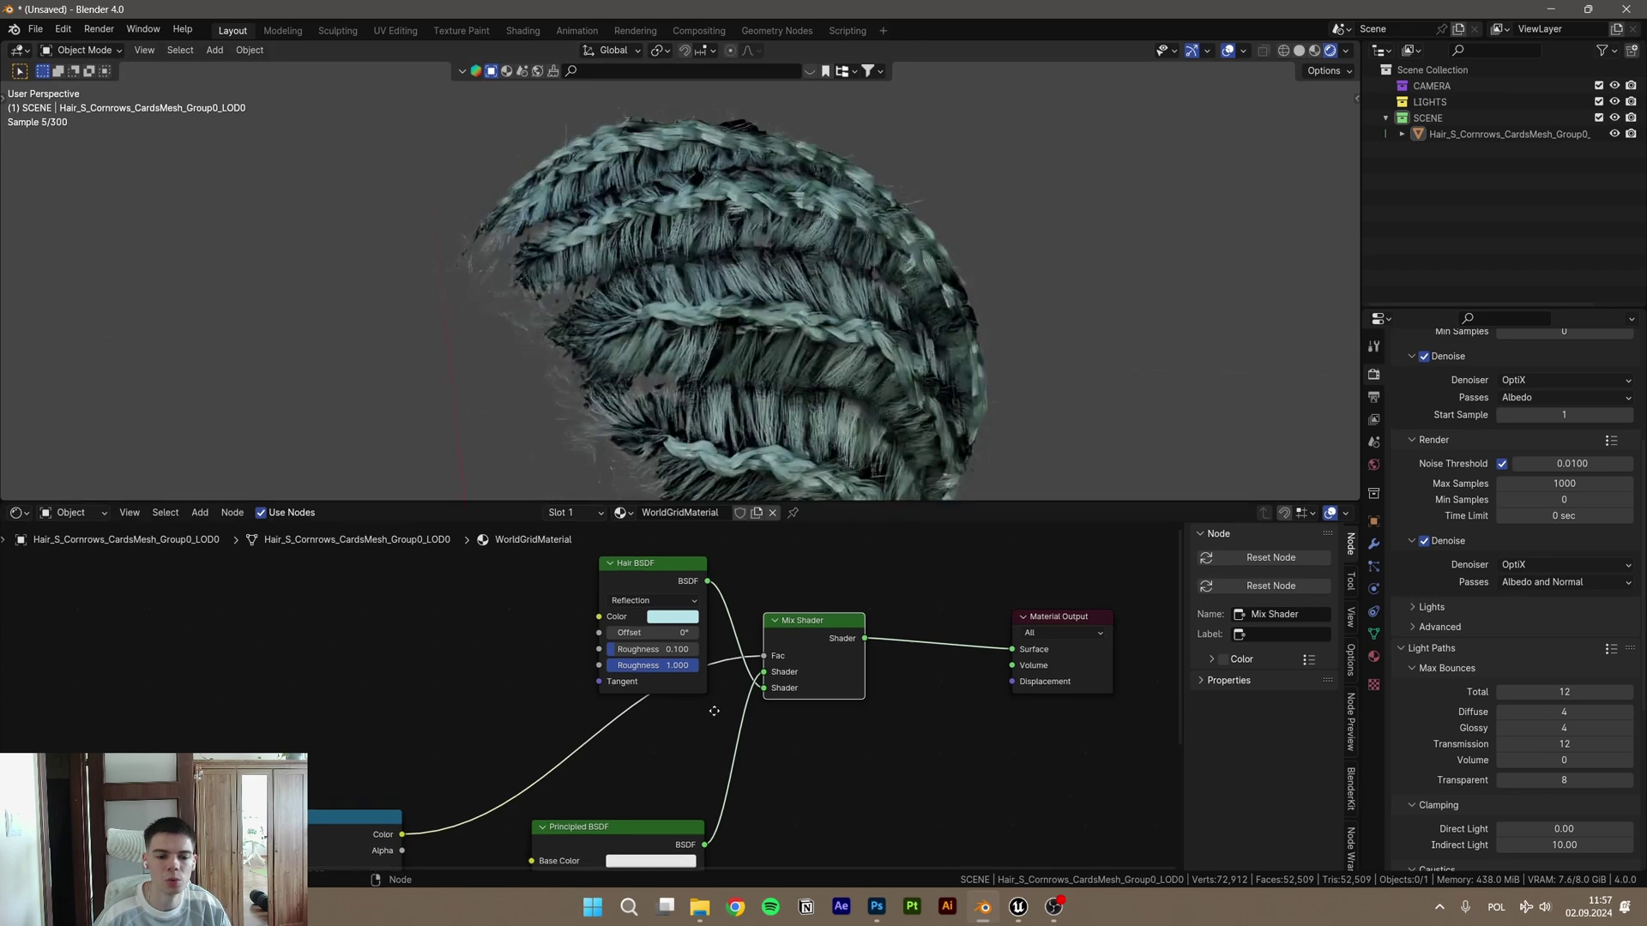
pyautogui.moveTo(560, 706); pyautogui.dragTo(594, 660, button='middle')
pyautogui.scroll(2, 663, 250)
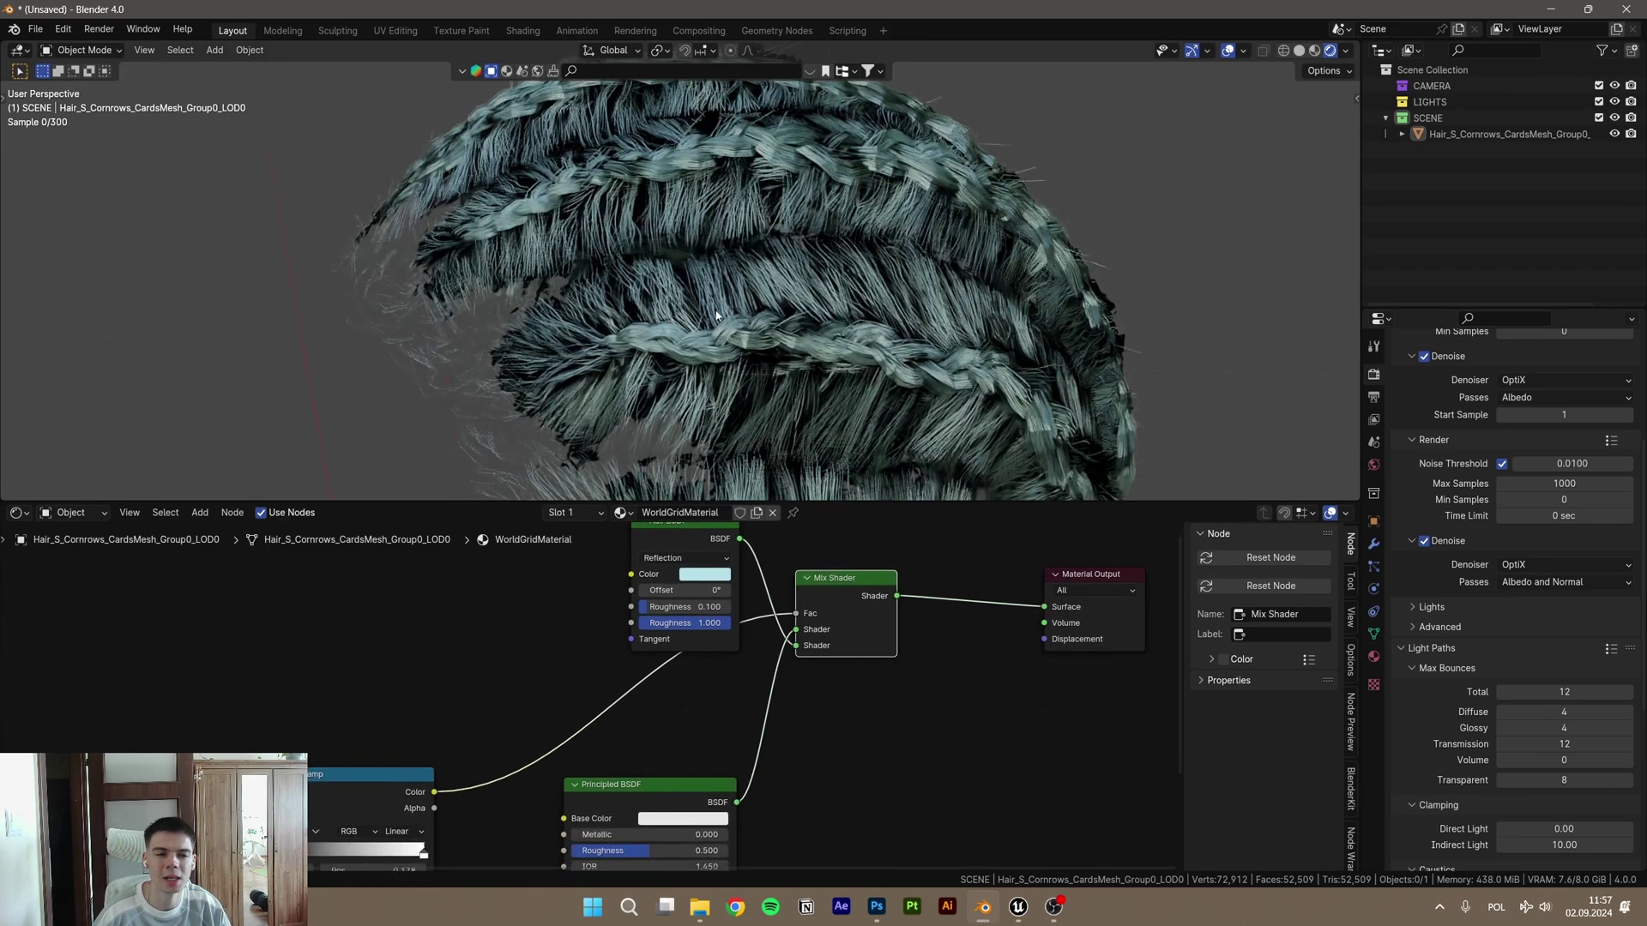
pyautogui.moveTo(662, 250); pyautogui.dragTo(1104, 389, button='middle')
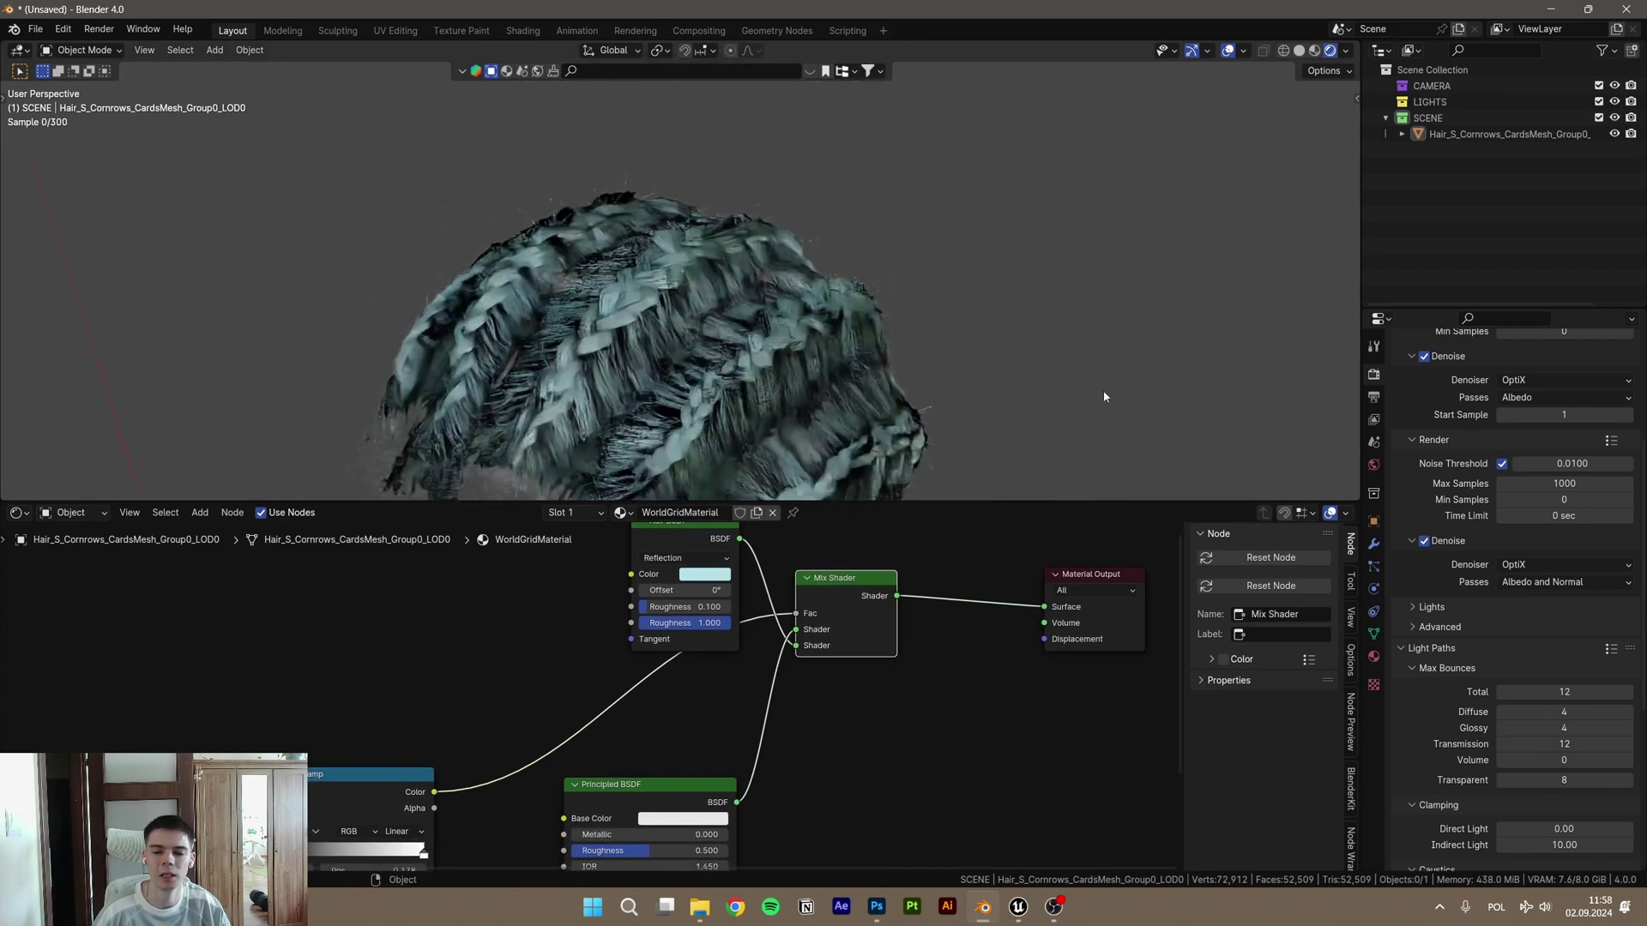
# Step: Set the Transparent light path bounces in the render settings to 30, leaving the hair mesh deselected
pyautogui.press('a')
pyautogui.scroll(3, 1500, 526)
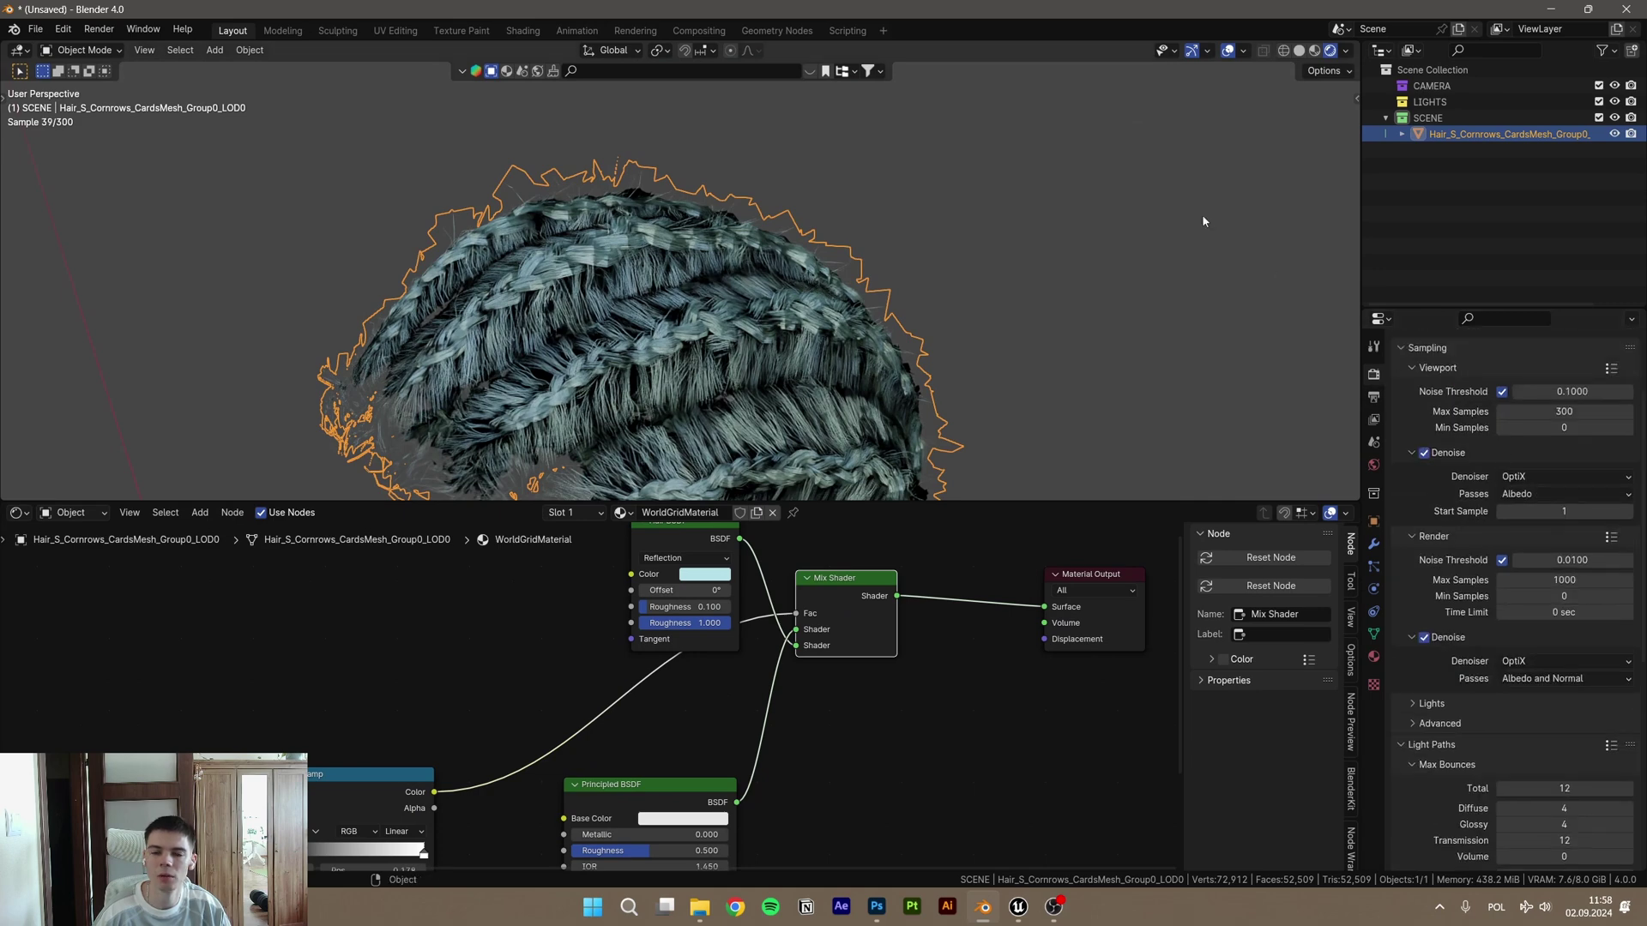
pyautogui.scroll(-2, 1454, 443)
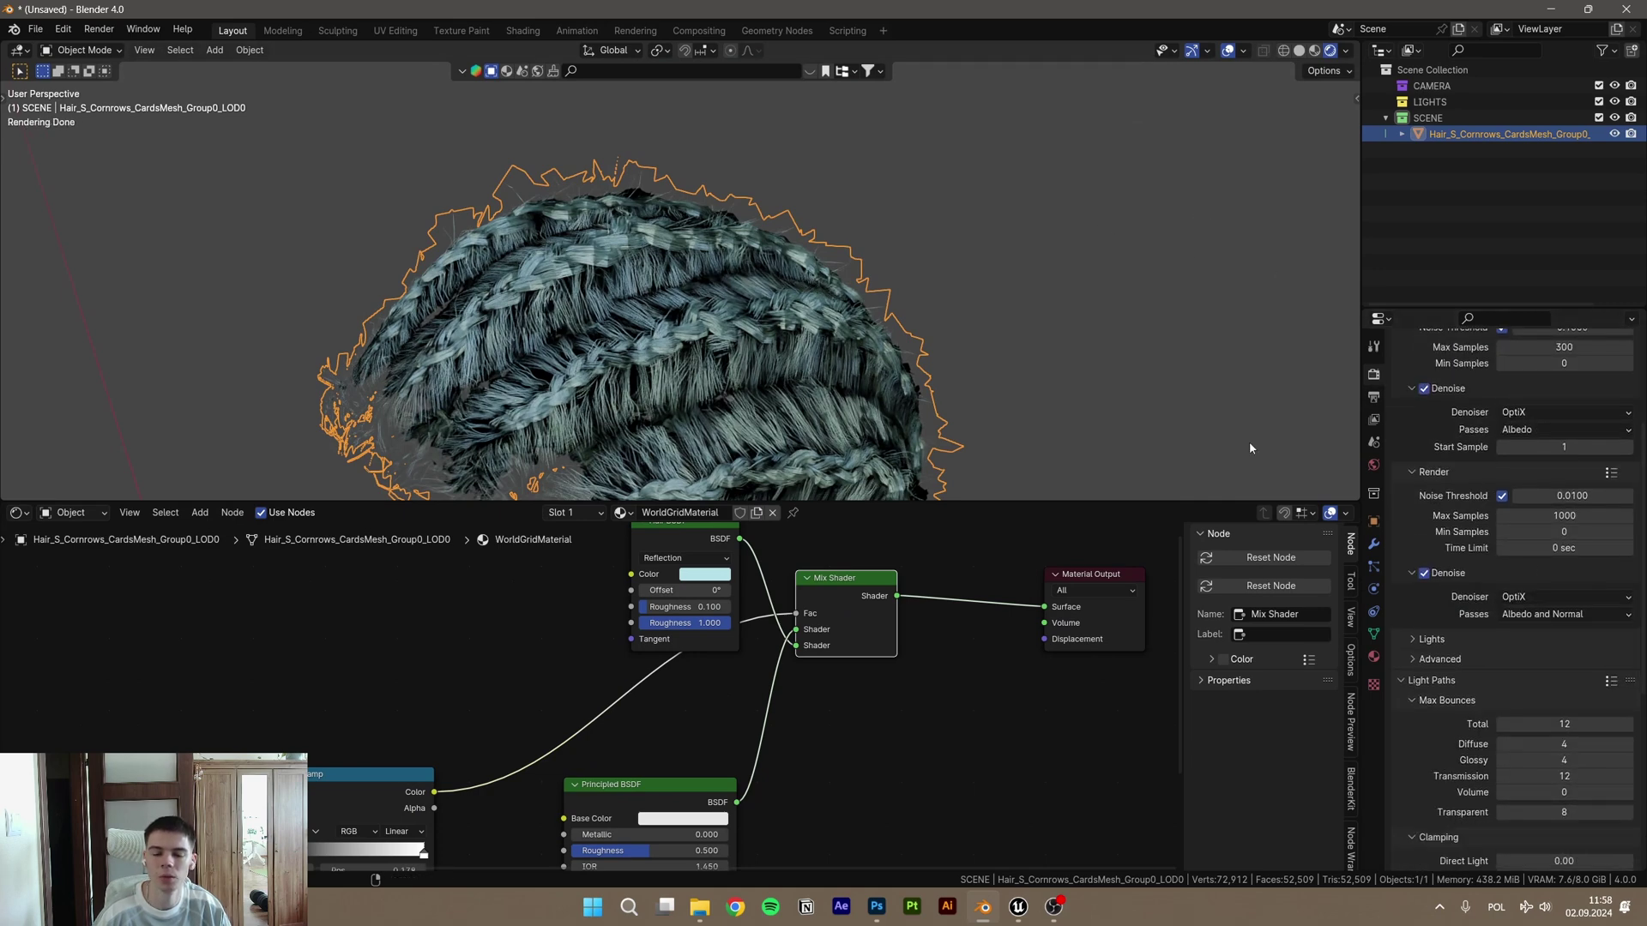
pyautogui.click(1033, 247)
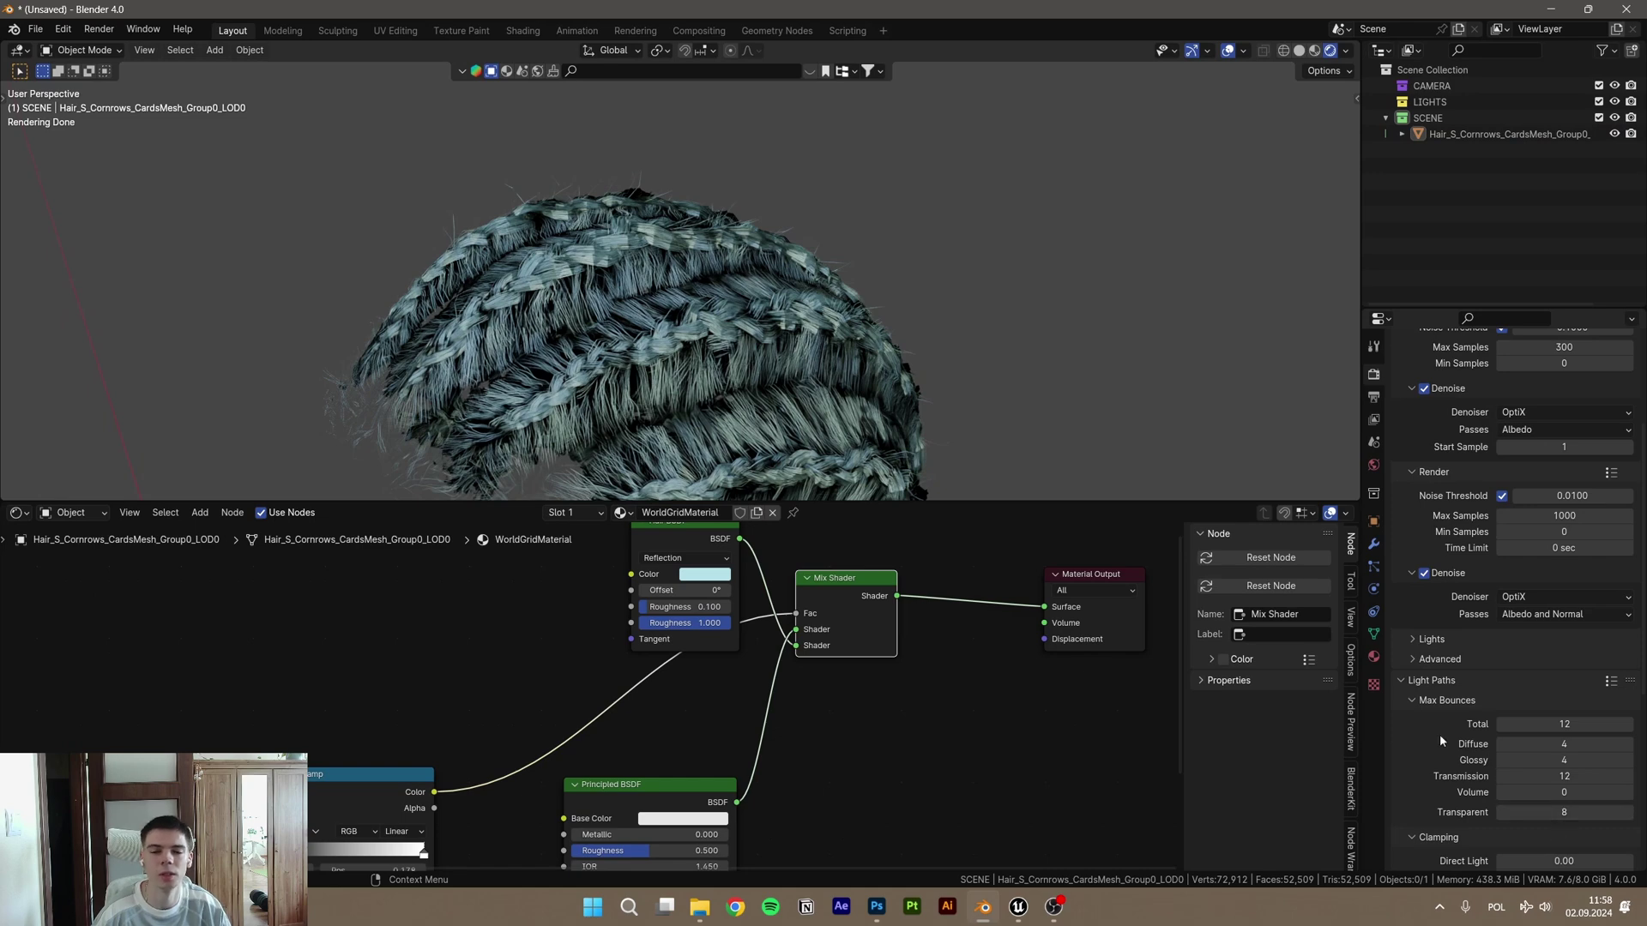
pyautogui.click(1577, 811)
pyautogui.write('30')
pyautogui.press('Return')
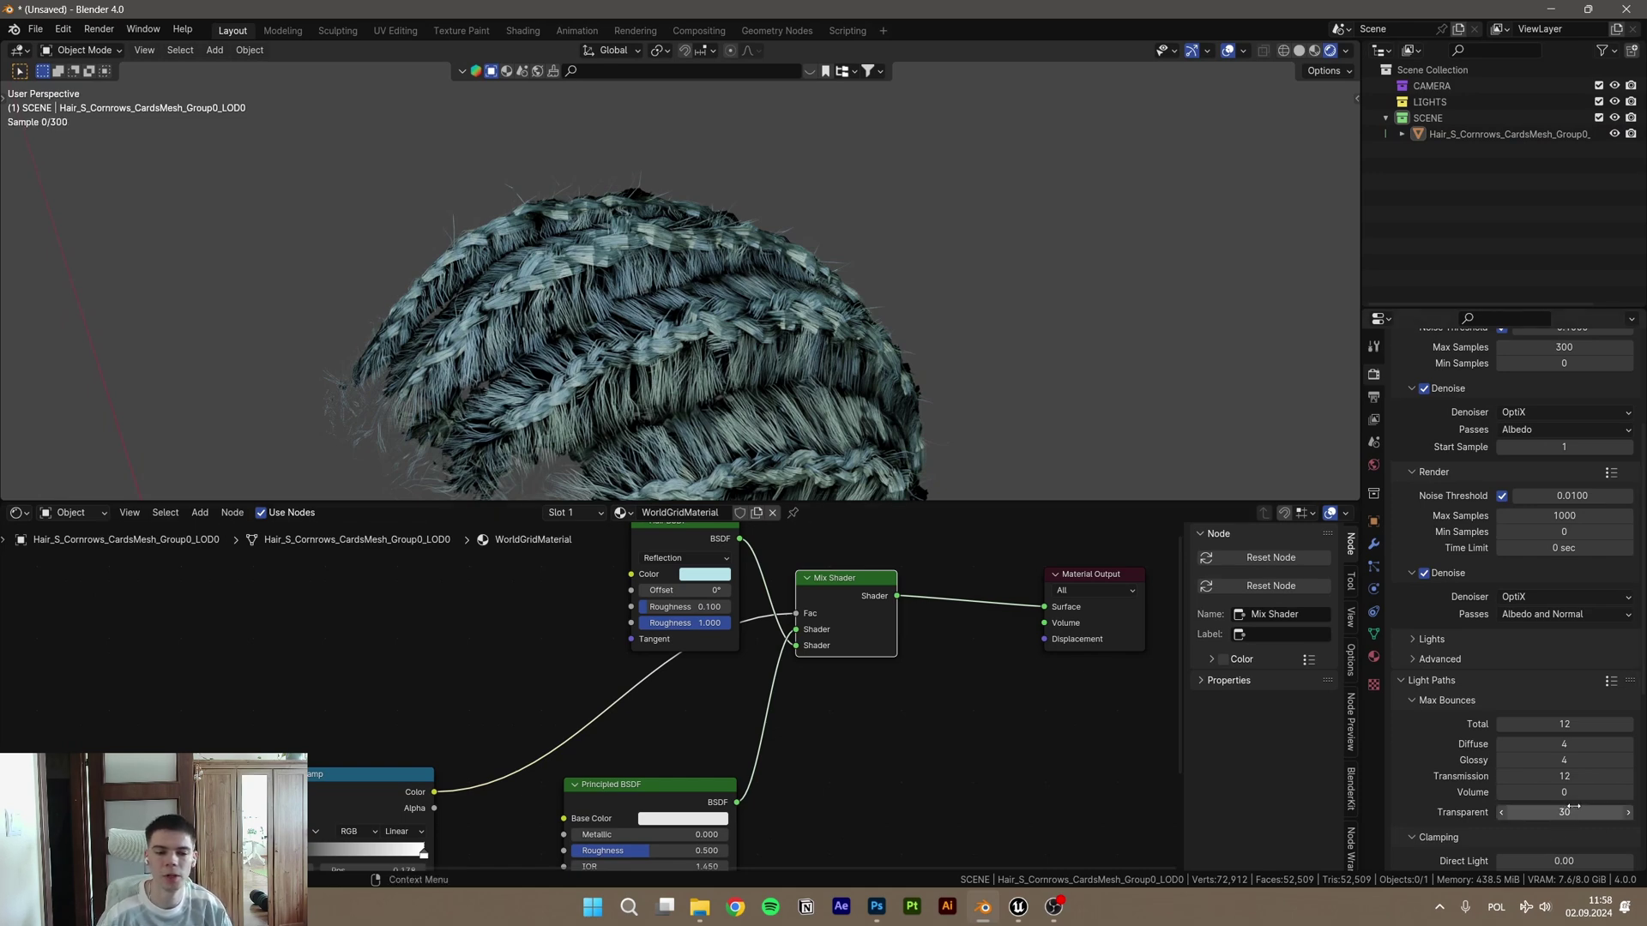
# Step: Examine the rendered cornrow strands up close, from the back and from the side
pyautogui.moveTo(864, 240); pyautogui.dragTo(812, 243, button='middle')
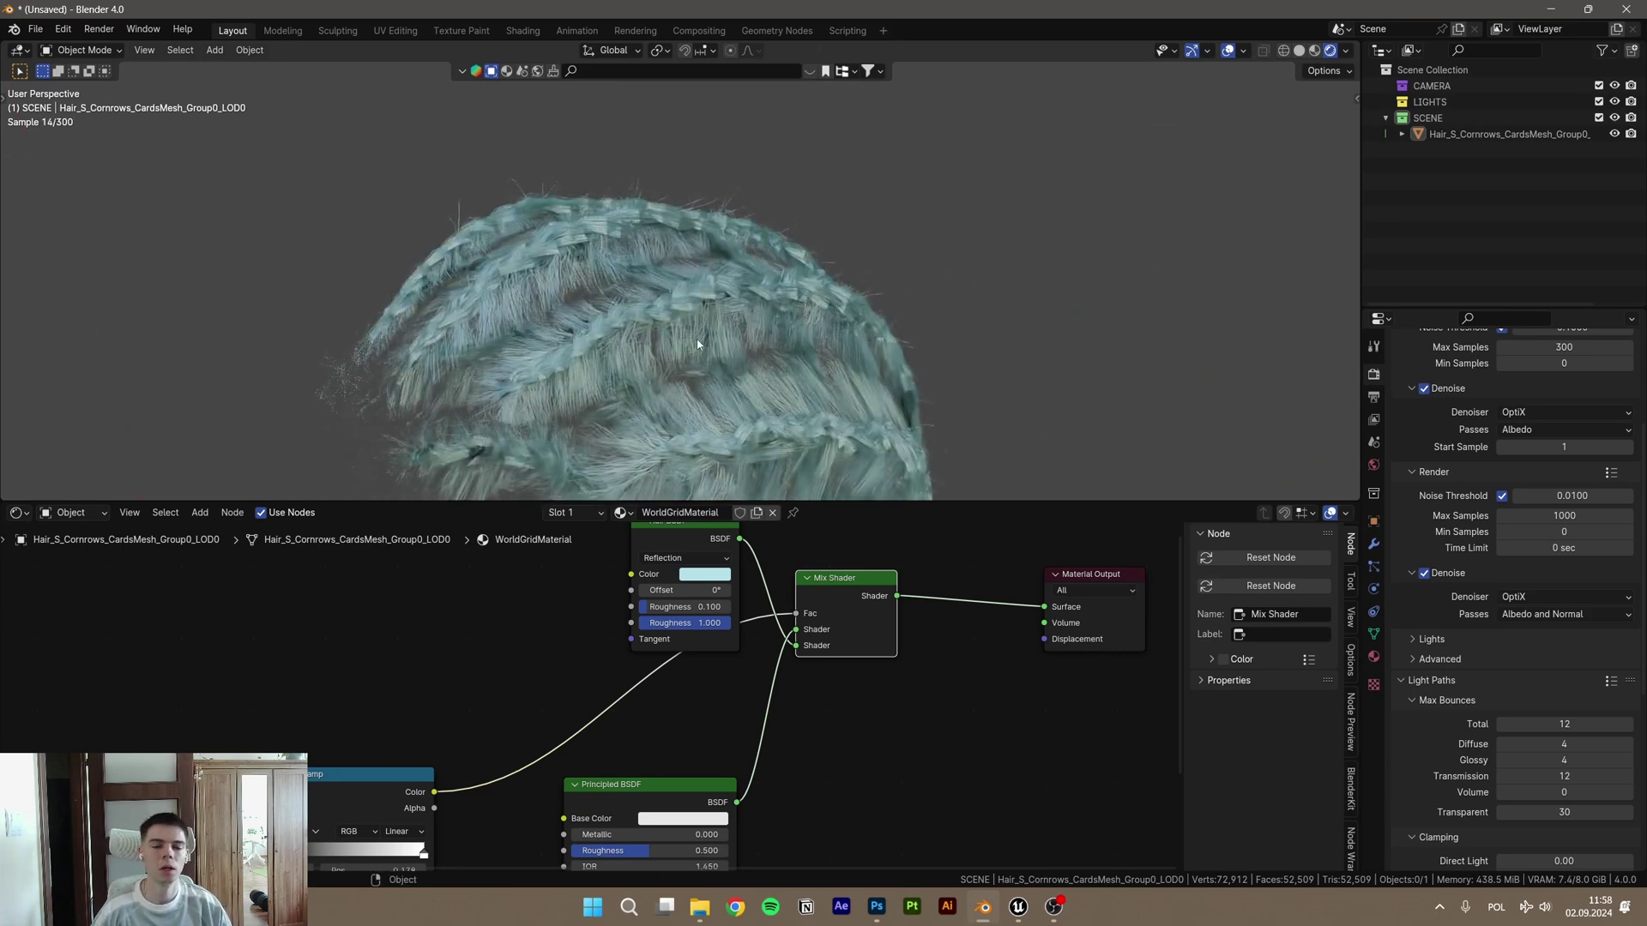
pyautogui.scroll(-1, 556, 716)
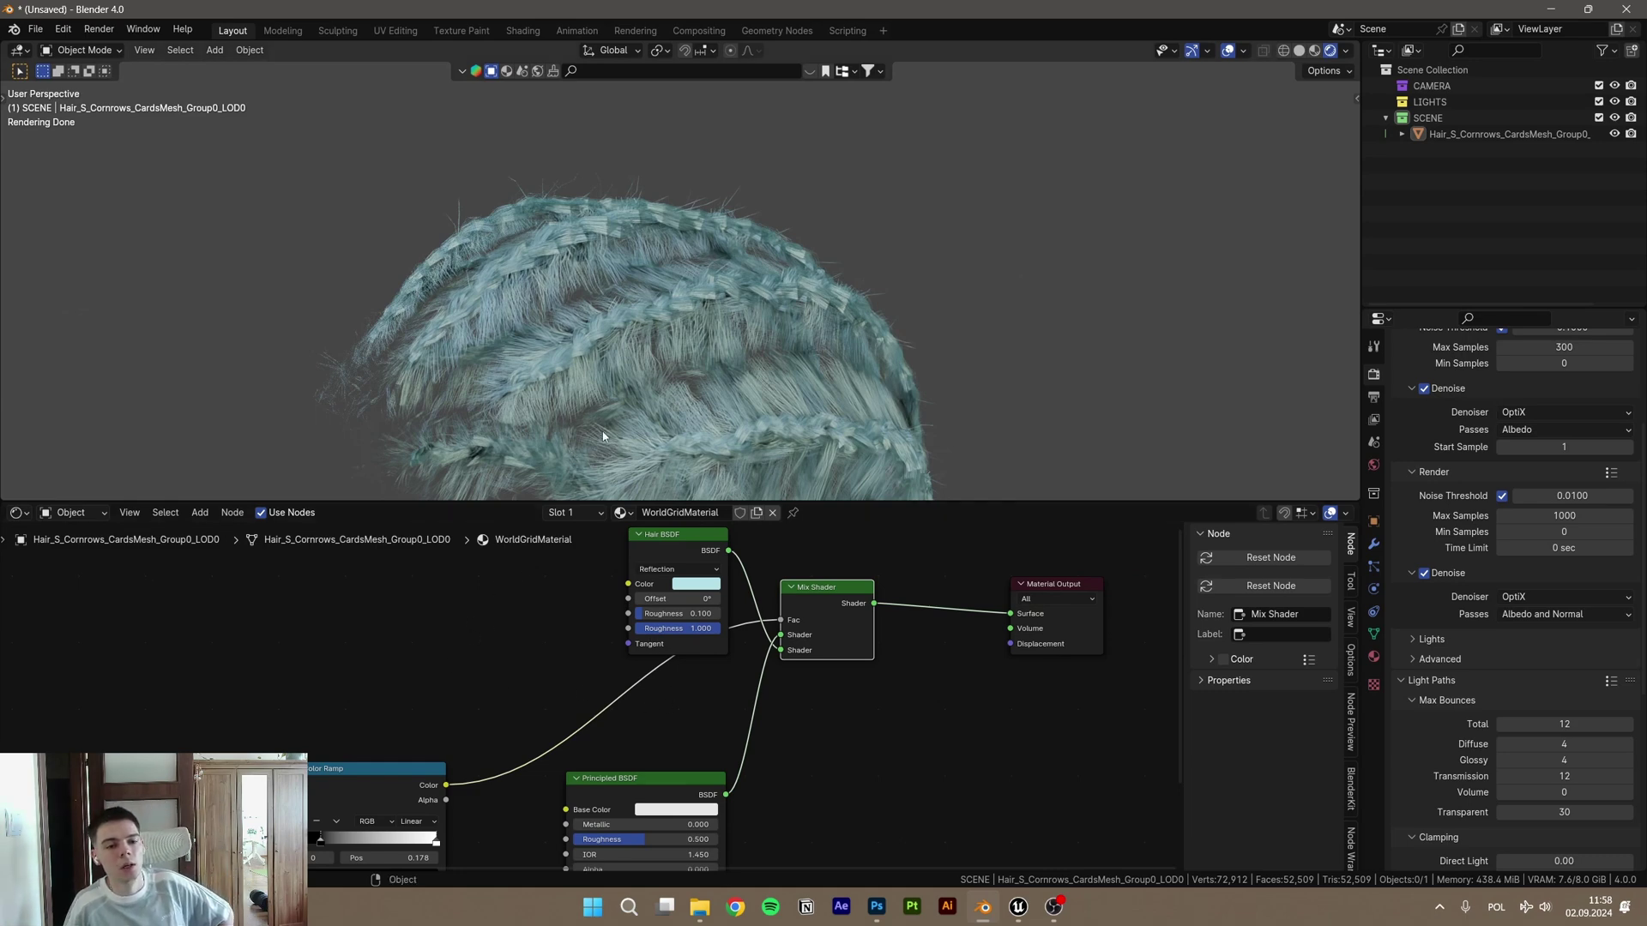
pyautogui.scroll(5, 661, 373)
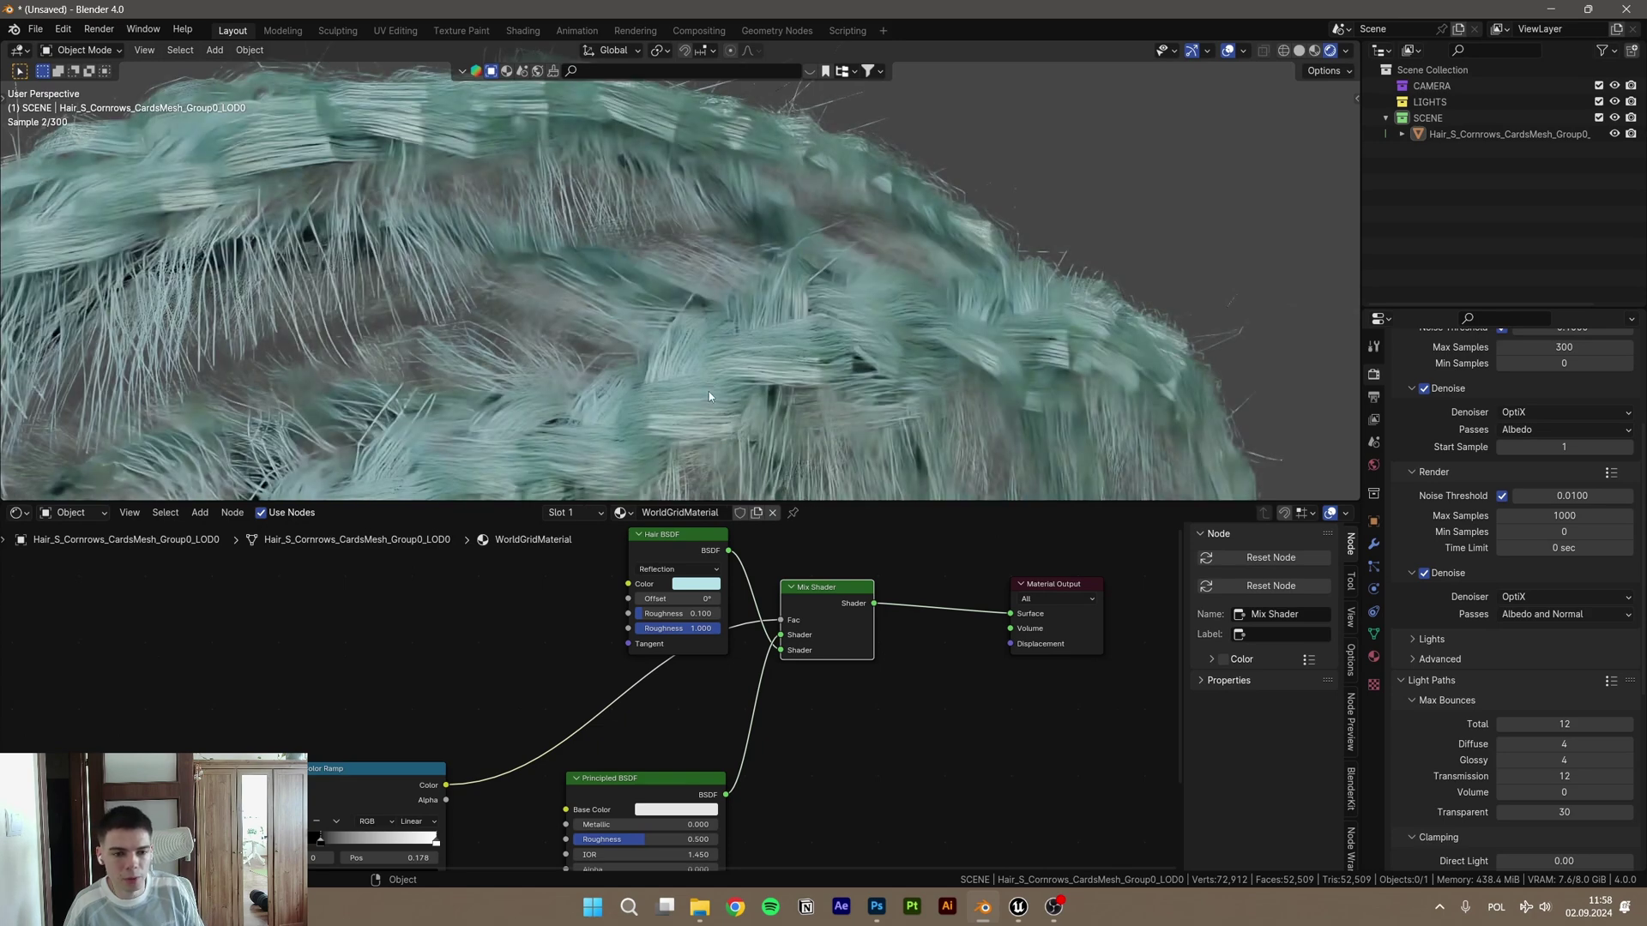
pyautogui.scroll(-6, 709, 396)
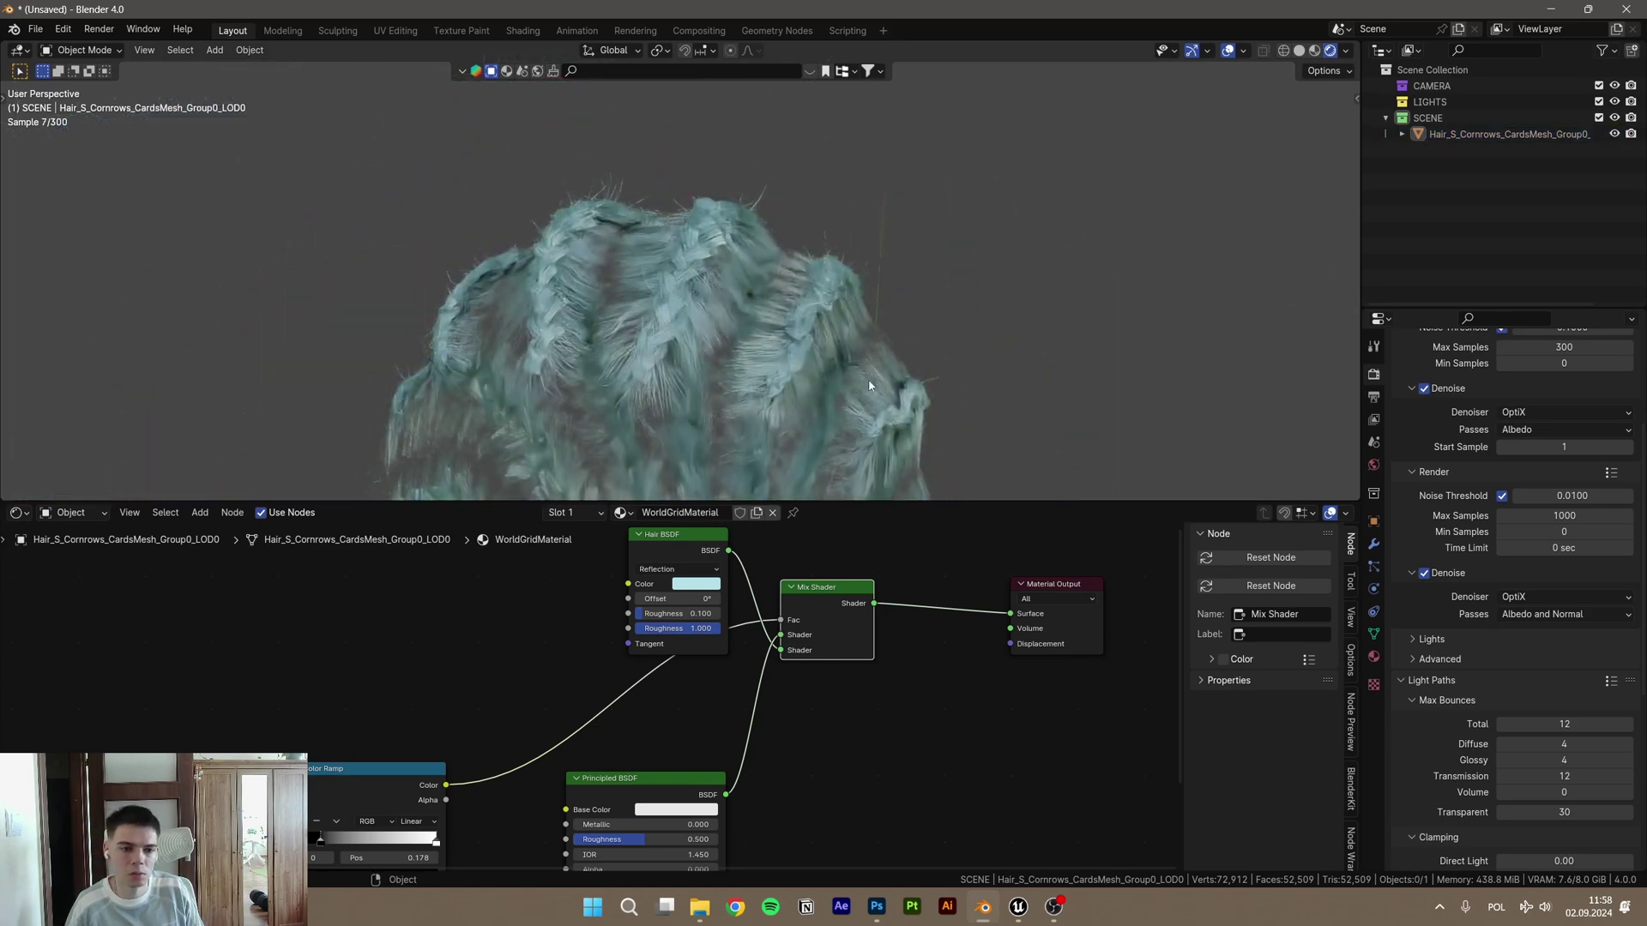
pyautogui.moveTo(997, 300); pyautogui.dragTo(679, 433, button='middle')
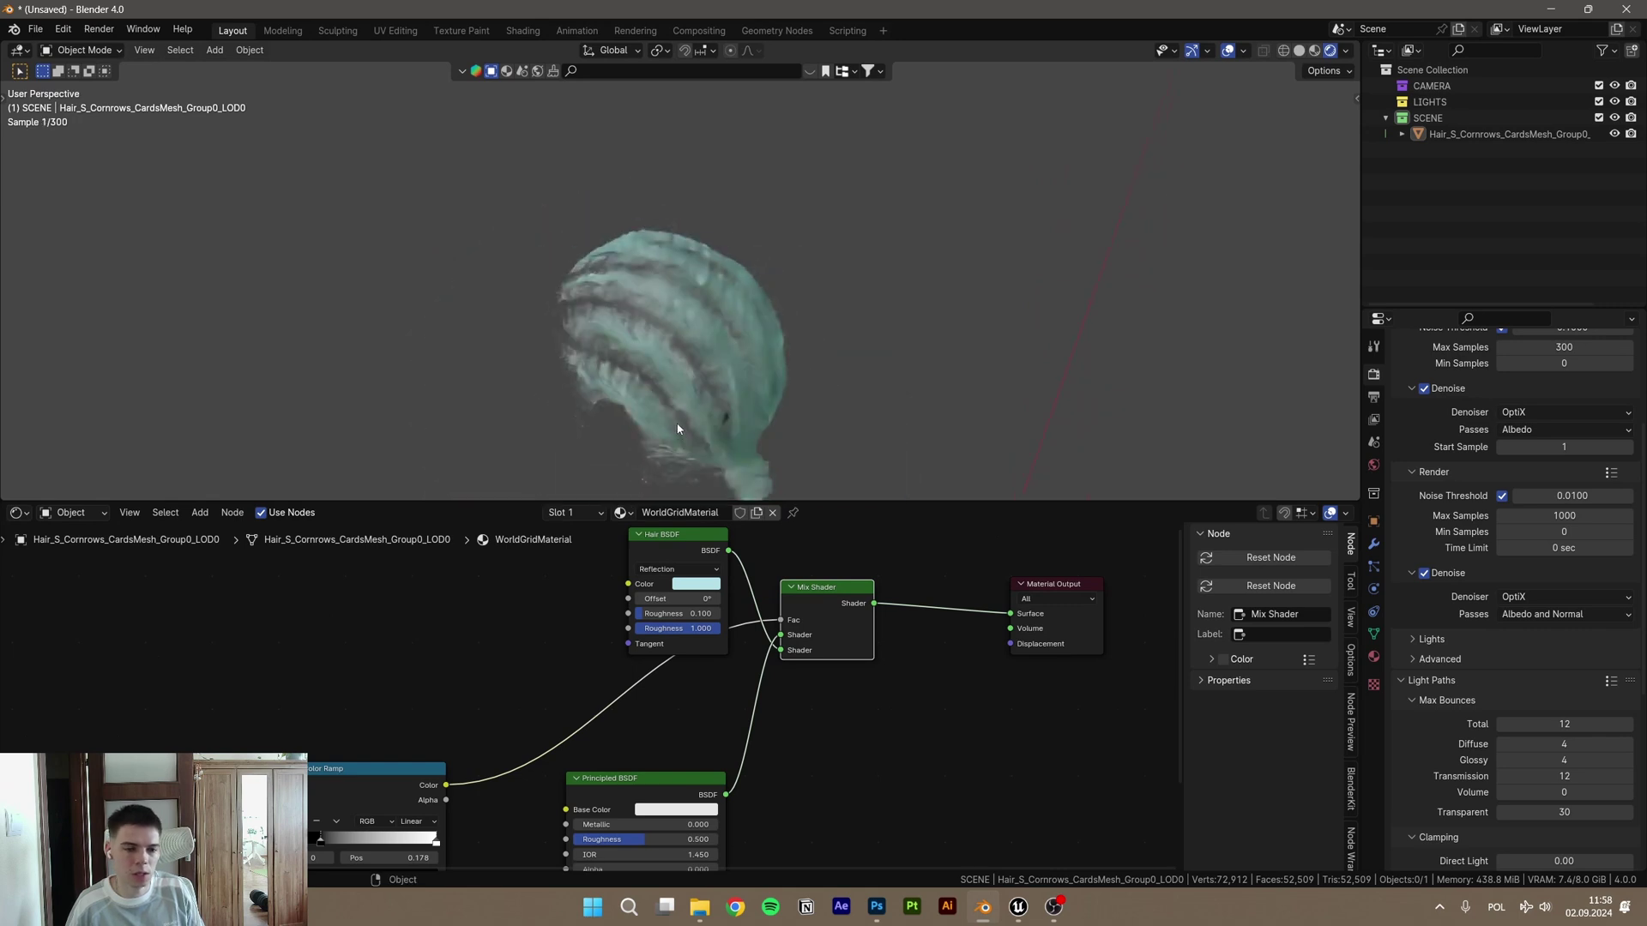